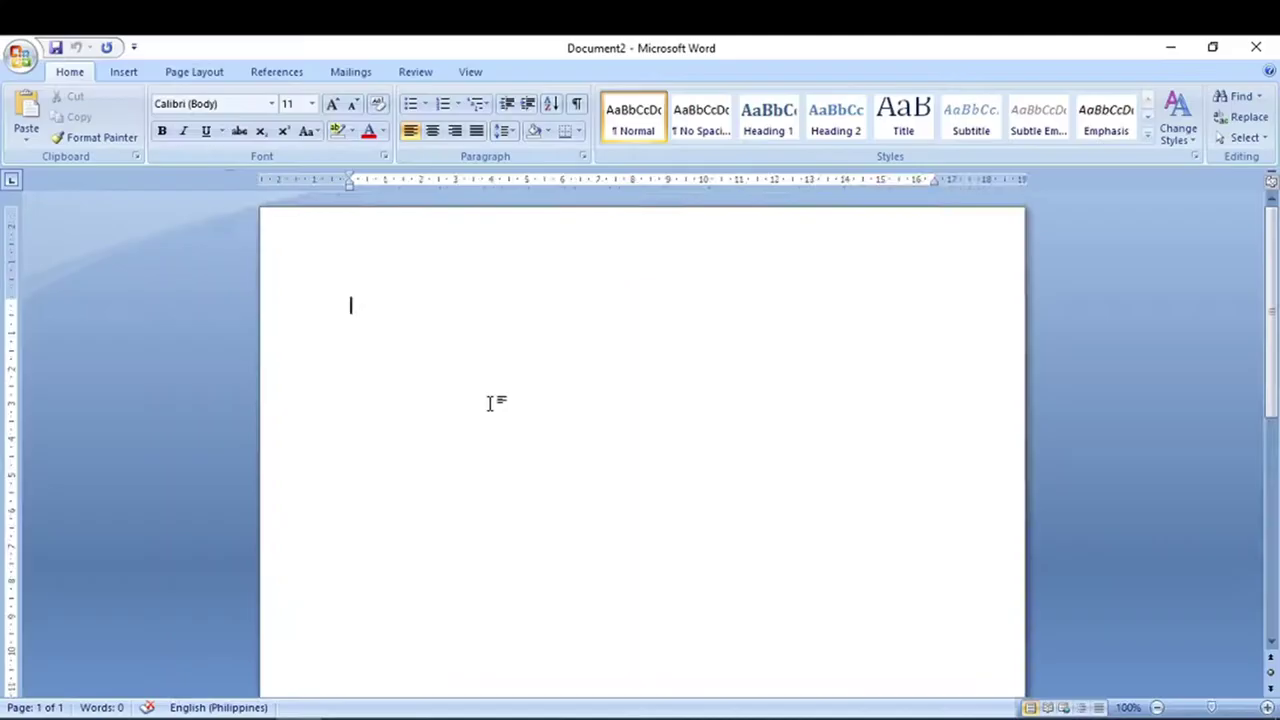
- Insert a Next Page section break to create a second blank page
scroll(490, 403, down, 2)
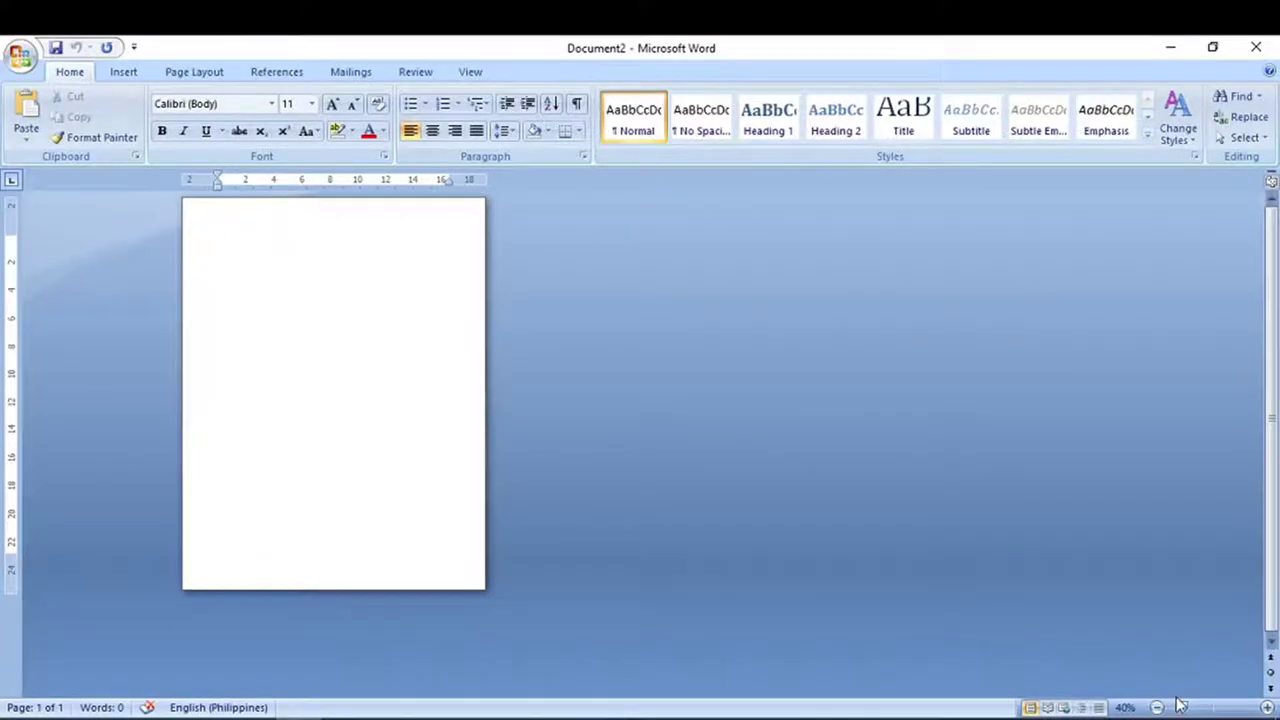
drag(1186, 710, 1190, 712)
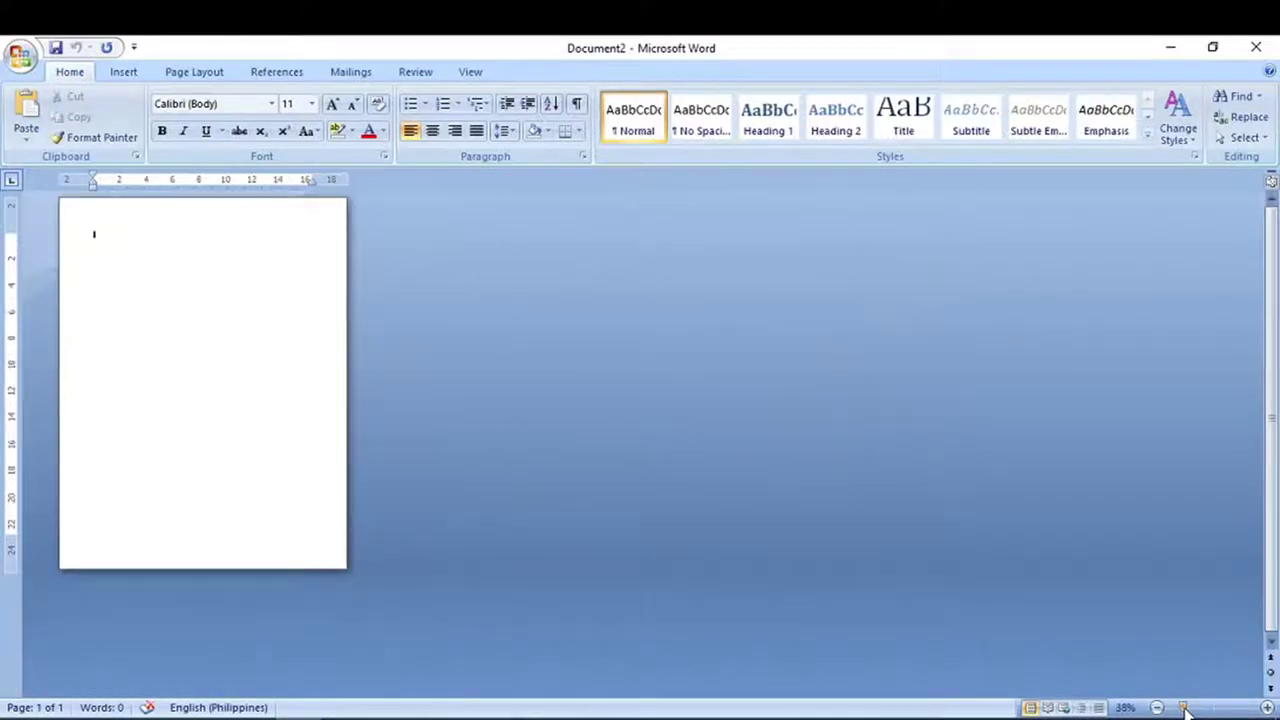
click(1266, 707)
click(1266, 707)
click(1266, 707)
click(1266, 707)
click(1266, 707)
click(1158, 708)
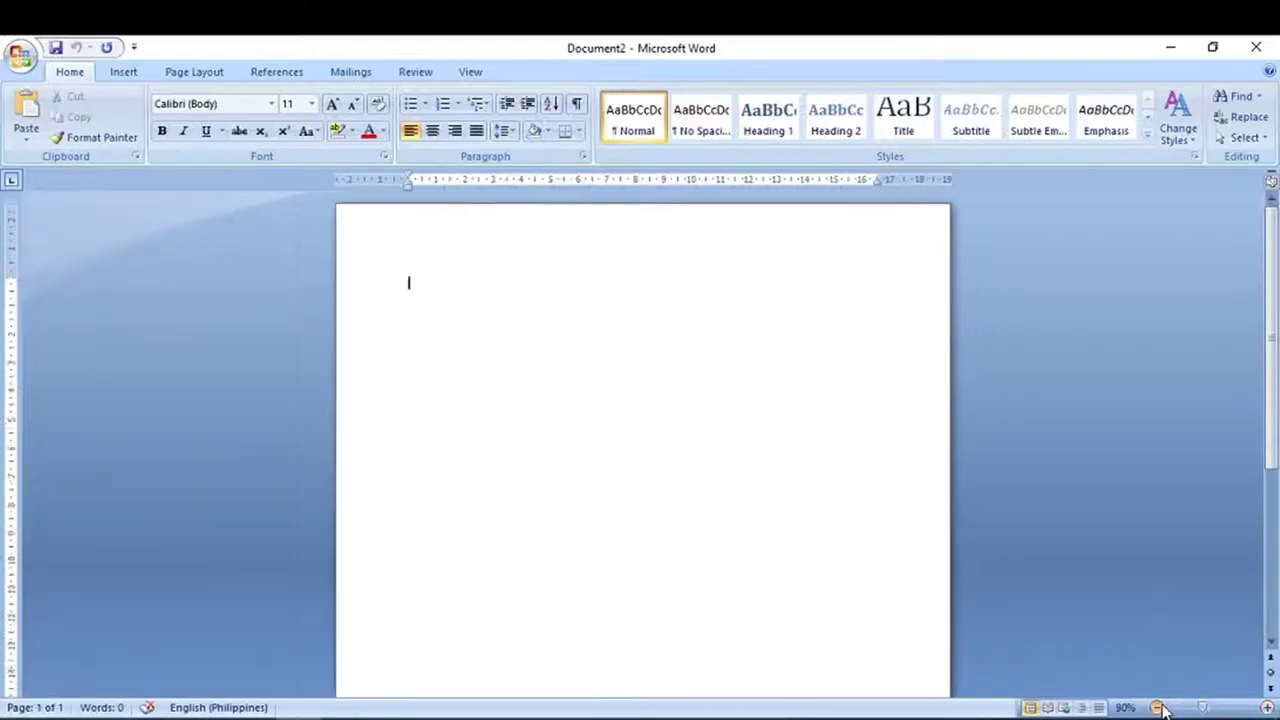
click(1158, 708)
click(1158, 708)
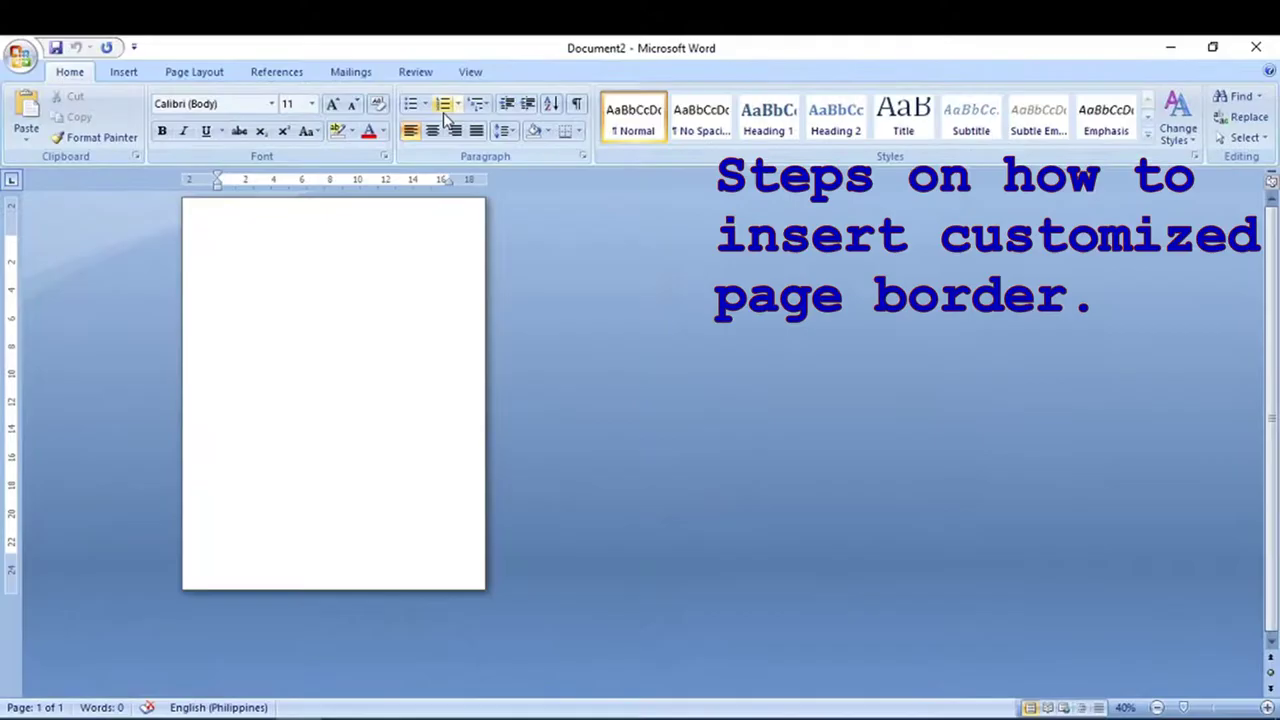
click(186, 74)
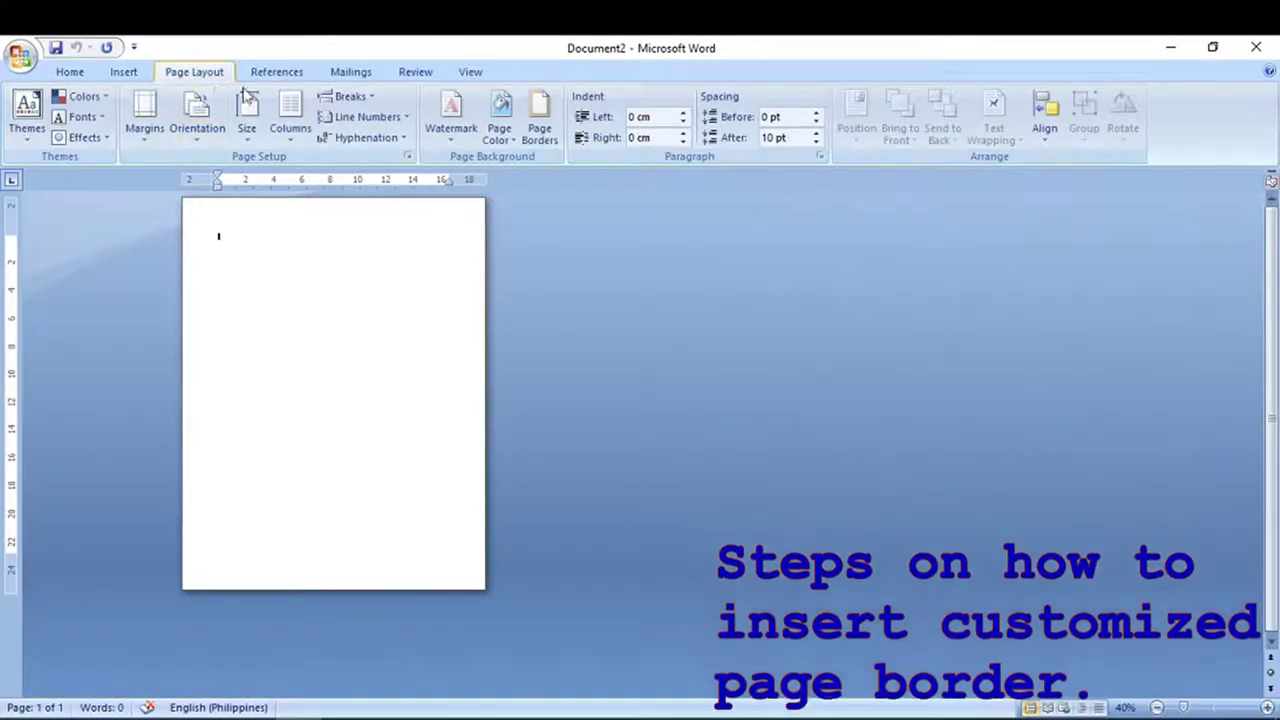
click(345, 96)
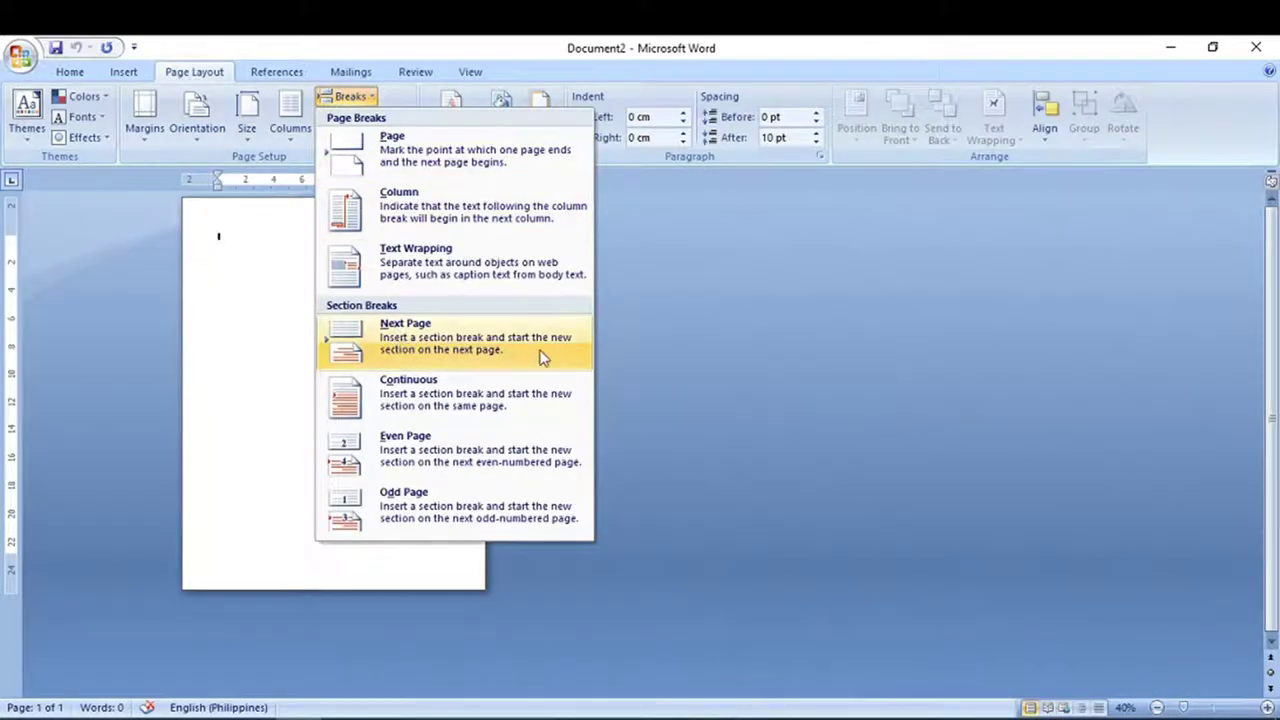
click(416, 346)
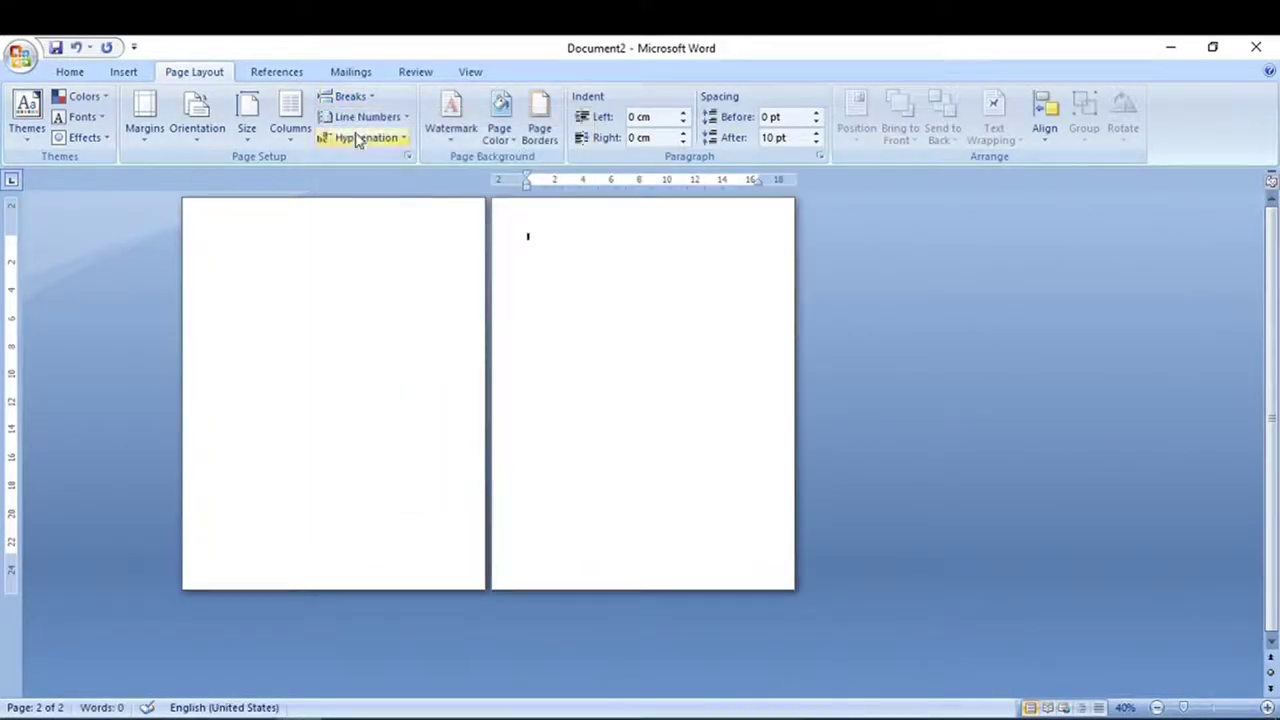
- Add another Next Page section break for a third page, with the cursor back on page 1
click(352, 100)
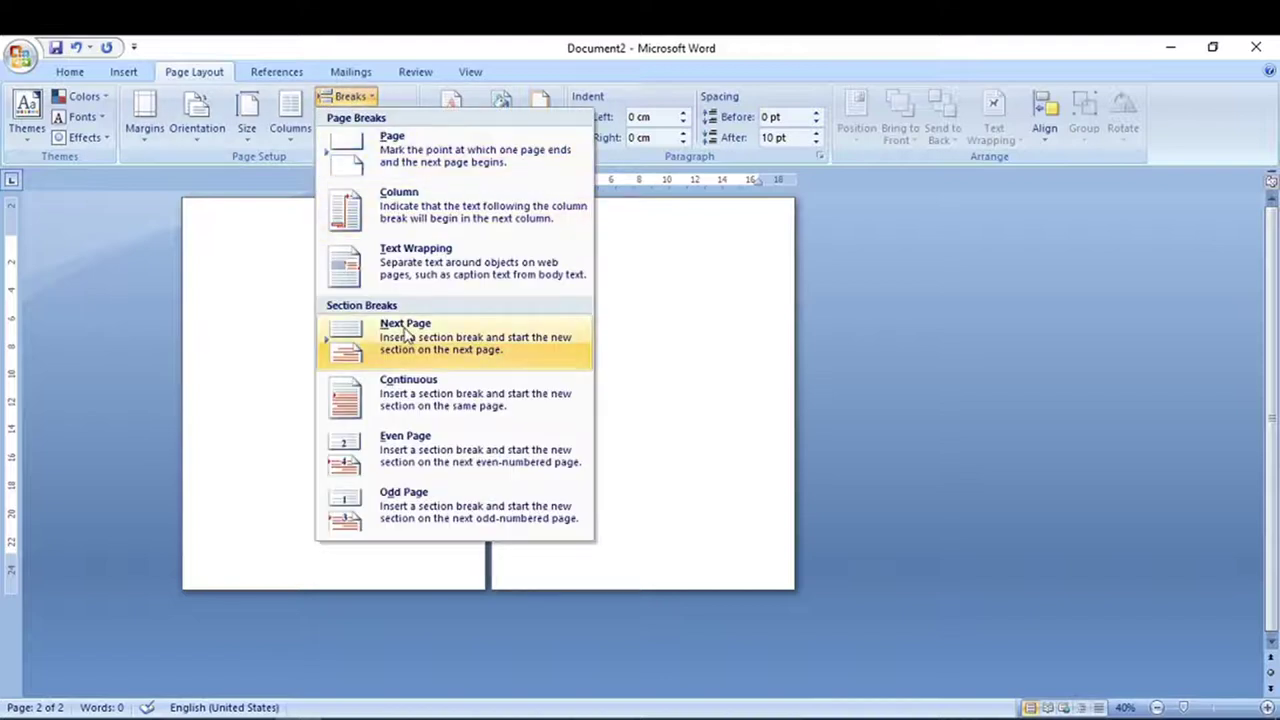
click(407, 336)
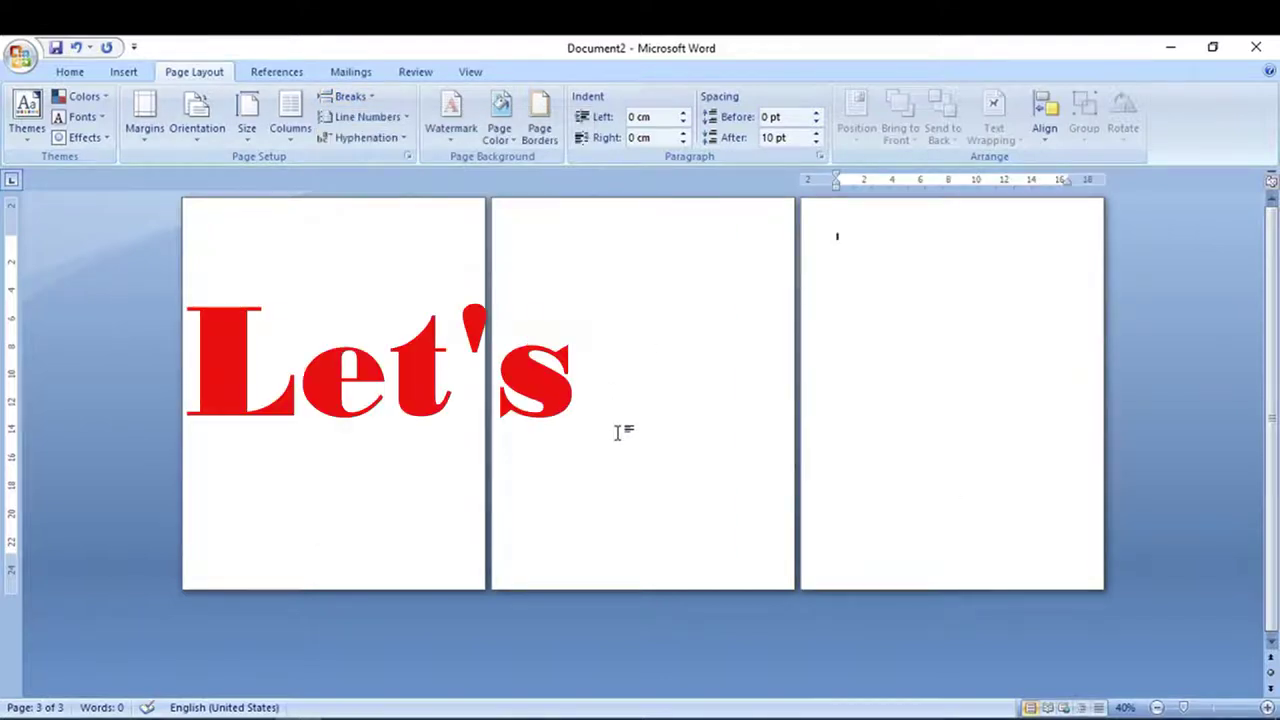
scroll(617, 431, up, 1)
click(96, 235)
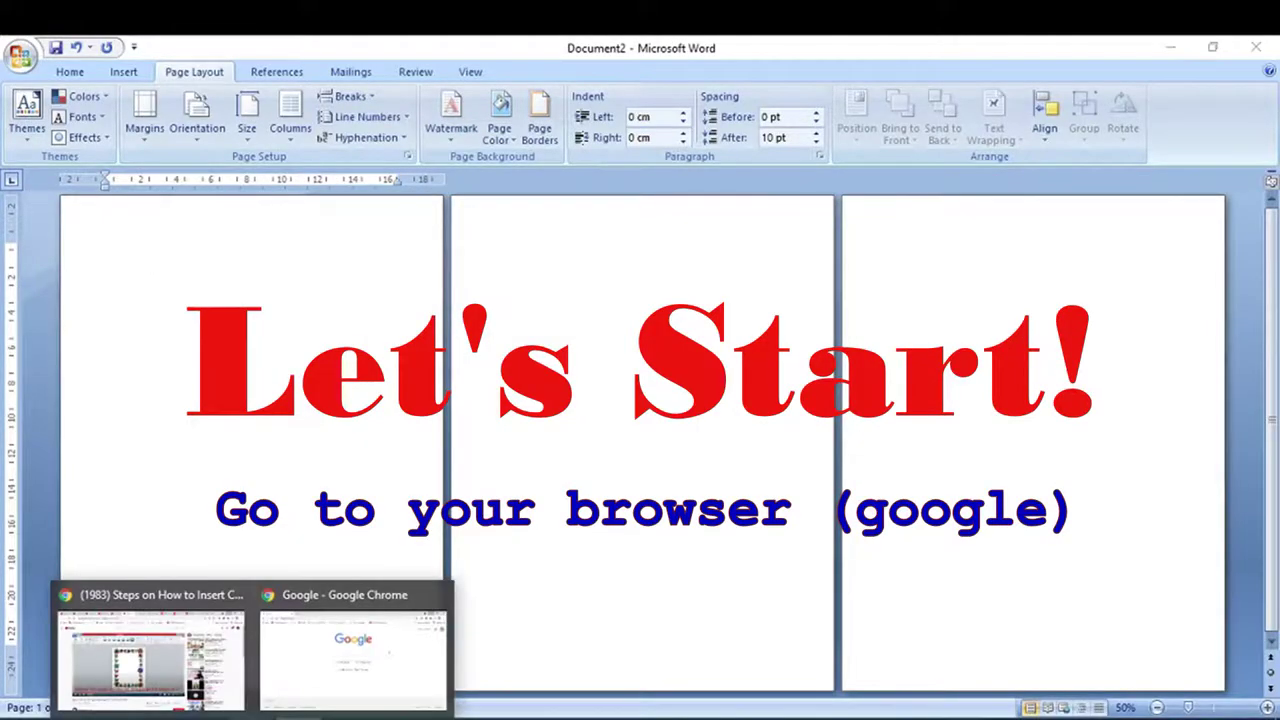
- Save the gold-and-red-rose border PNG from Google Images into the DOCUMENTS--DHA folder
click(340, 663)
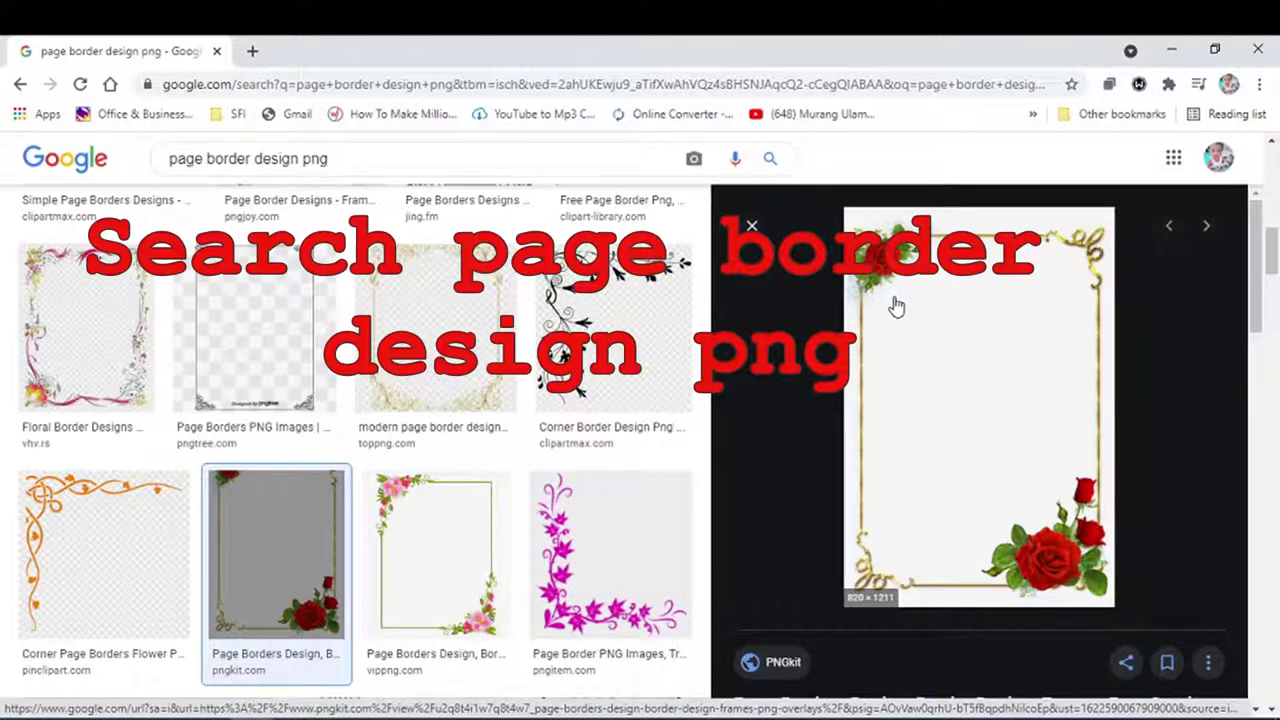
right_click(922, 360)
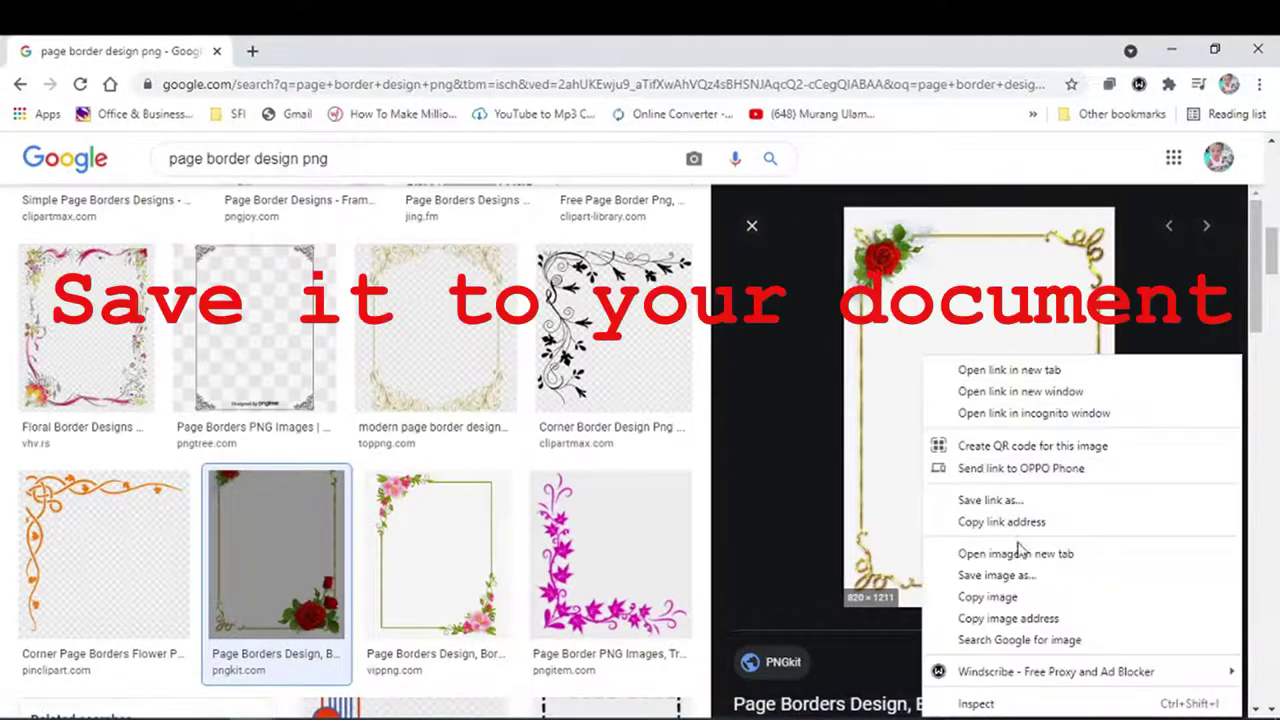
click(1066, 577)
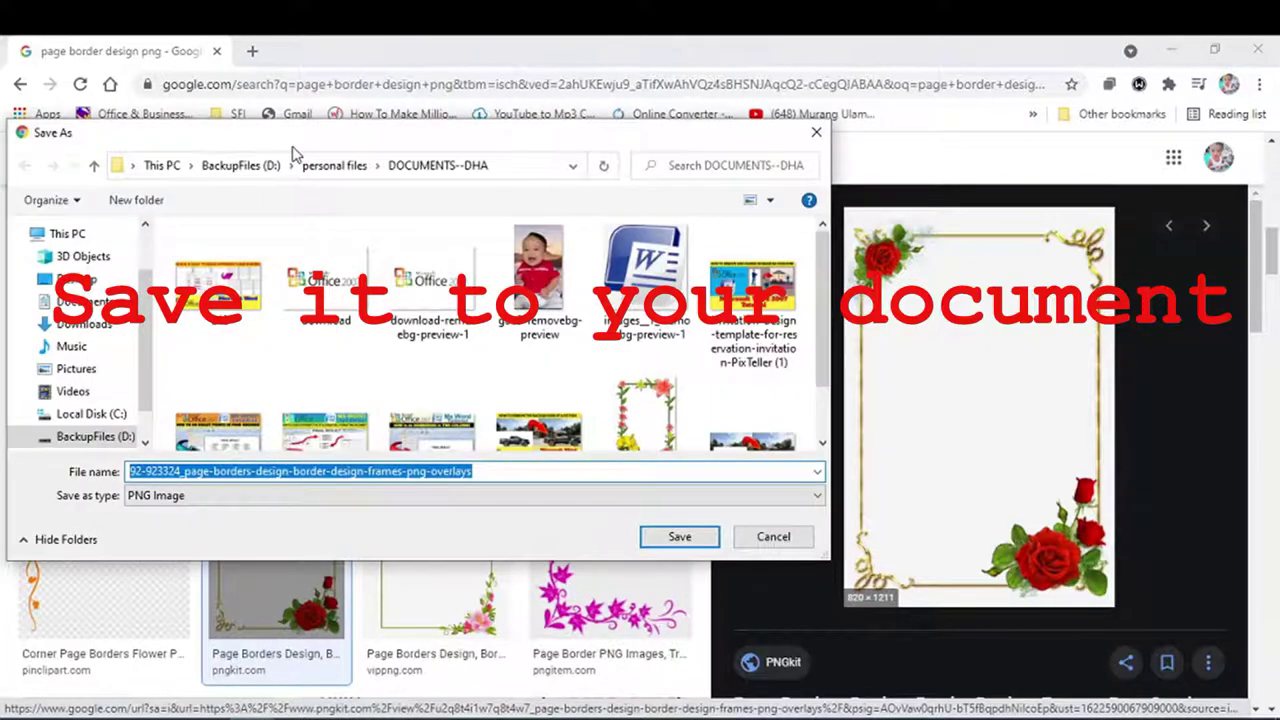
click(668, 535)
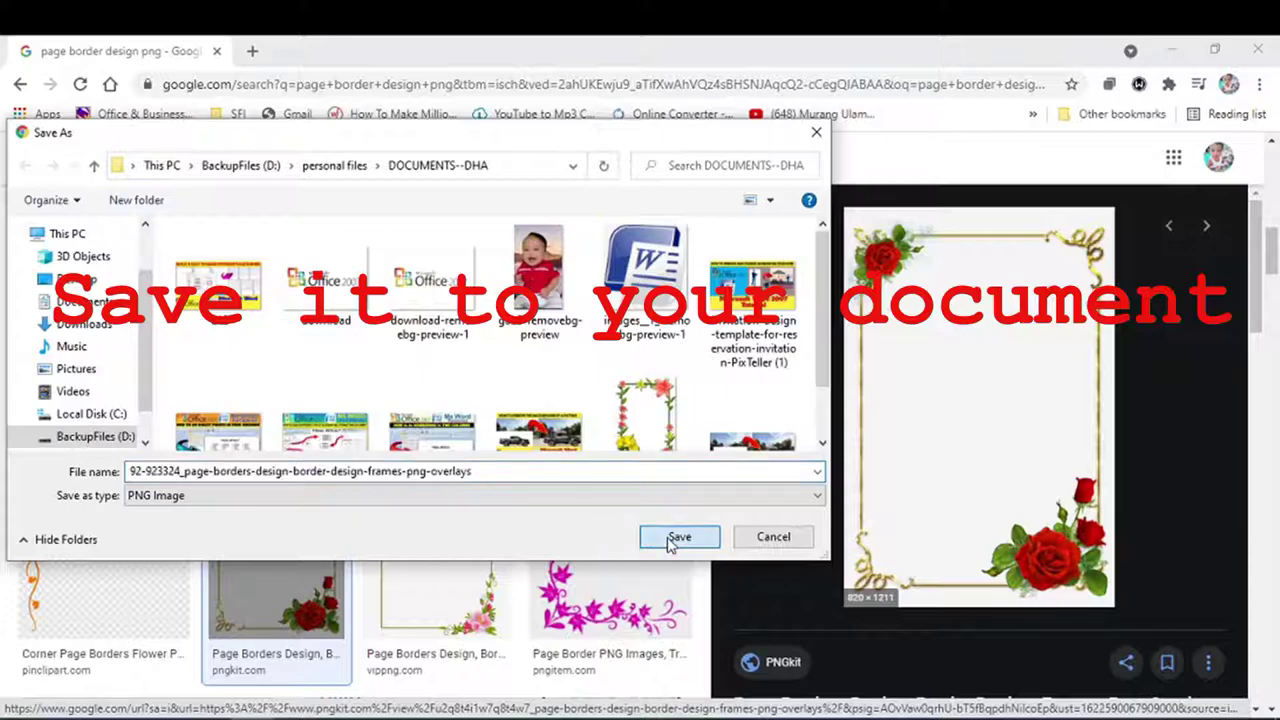
click(672, 540)
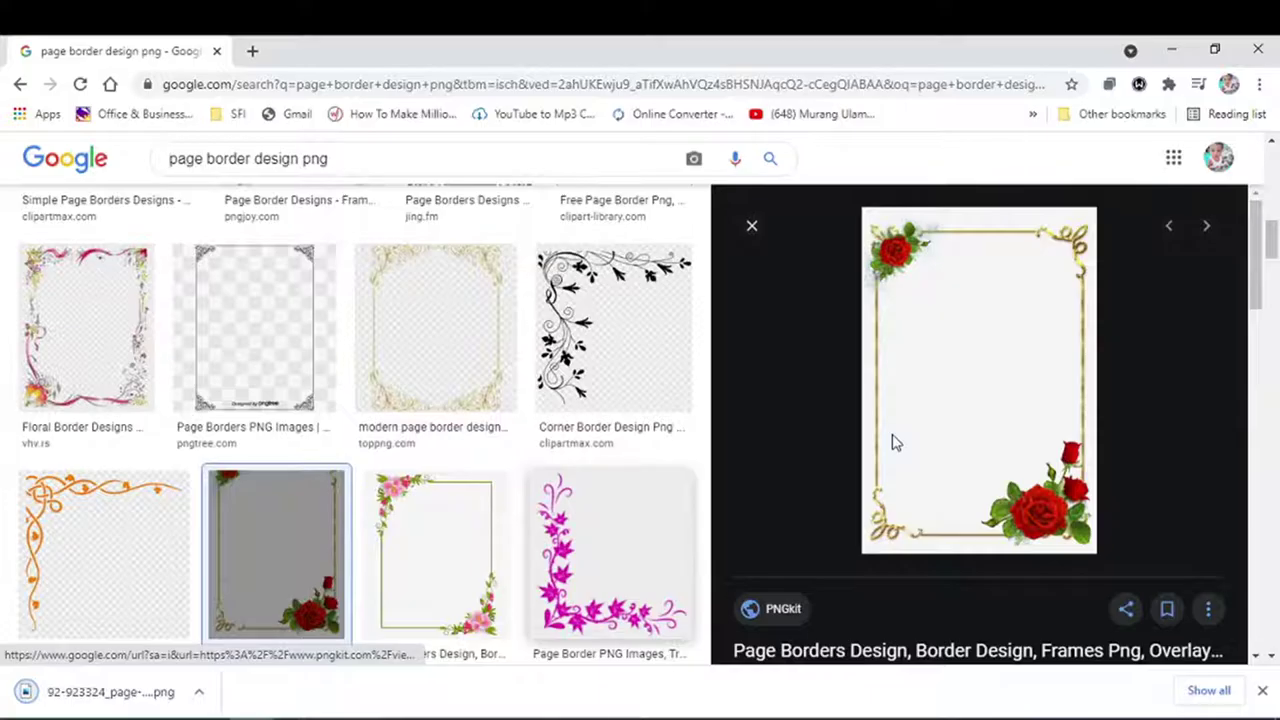
- Download the pink-flower-and-teal-ribbon Pinterest border as a JPG, then view Word's three pages again
scroll(895, 443, down, 4)
scroll(1008, 423, down, 2)
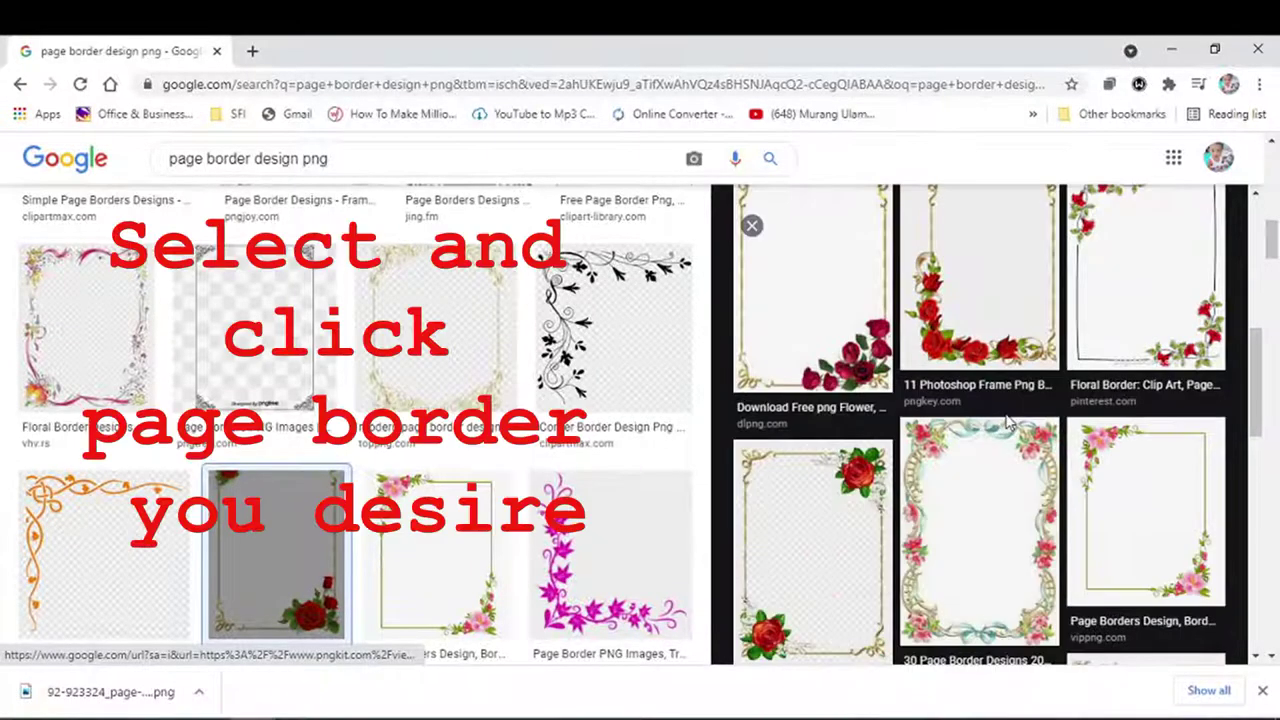
click(1030, 543)
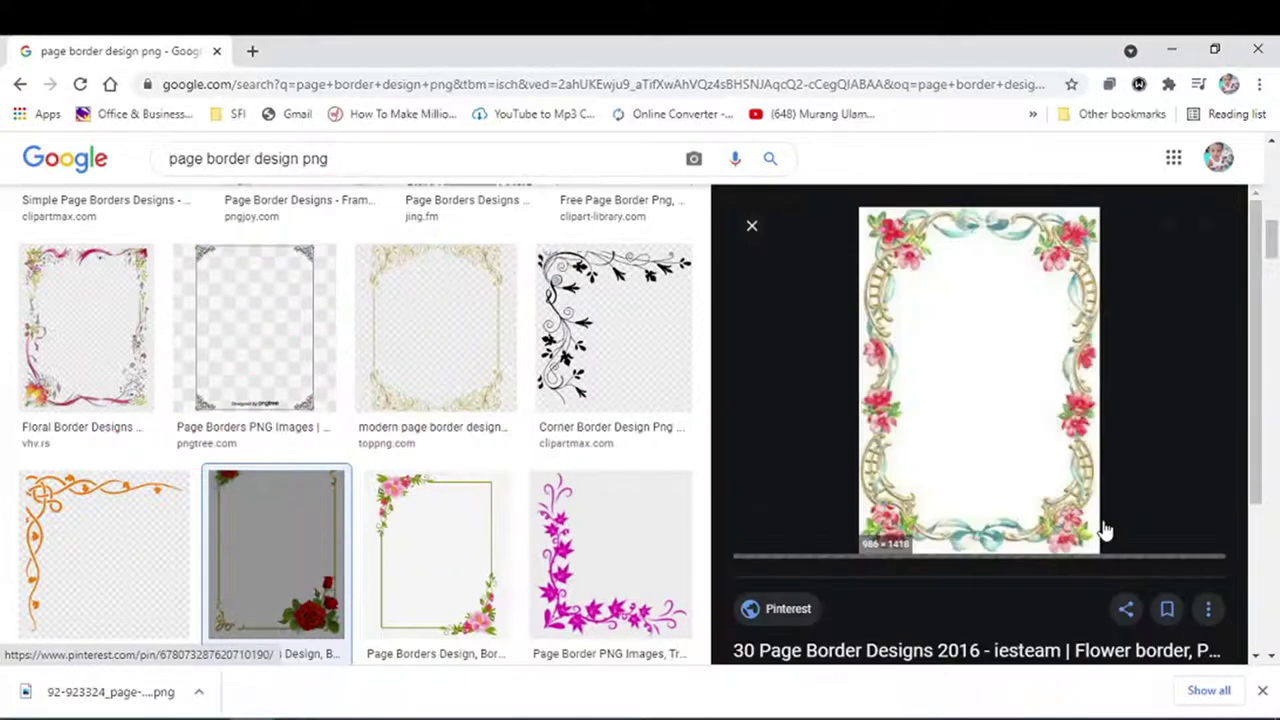
right_click(1005, 410)
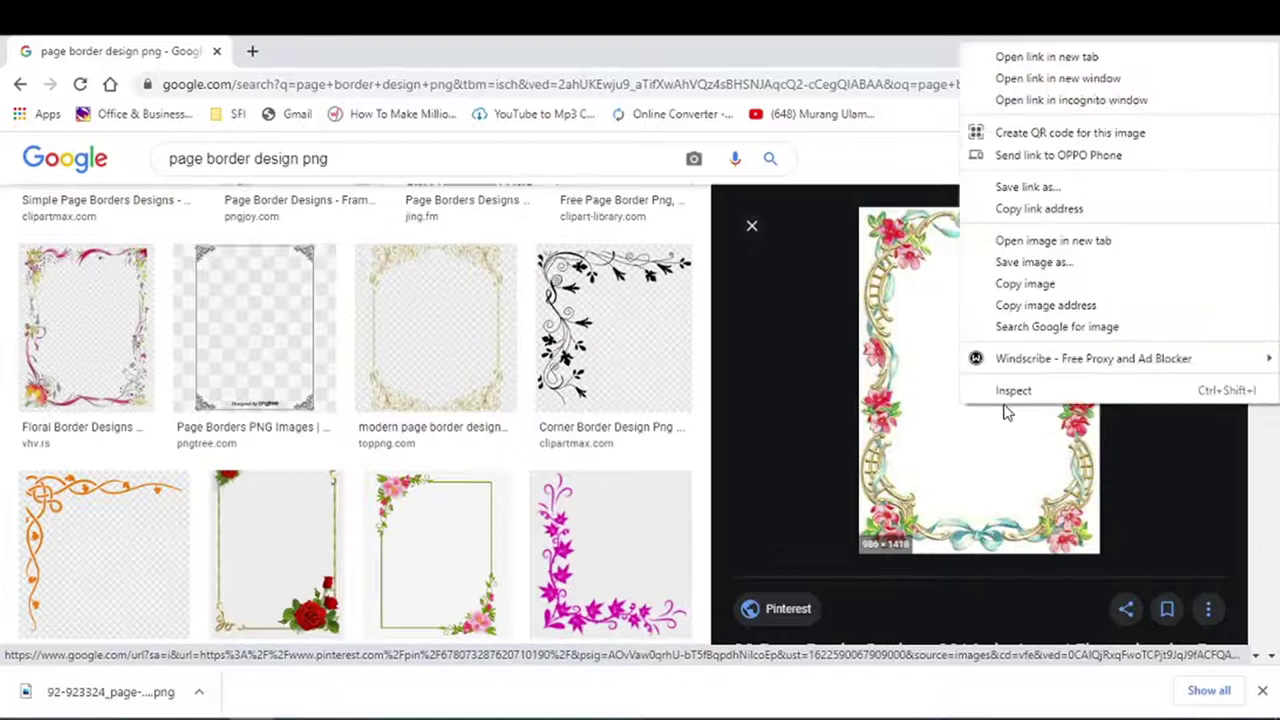
click(1036, 276)
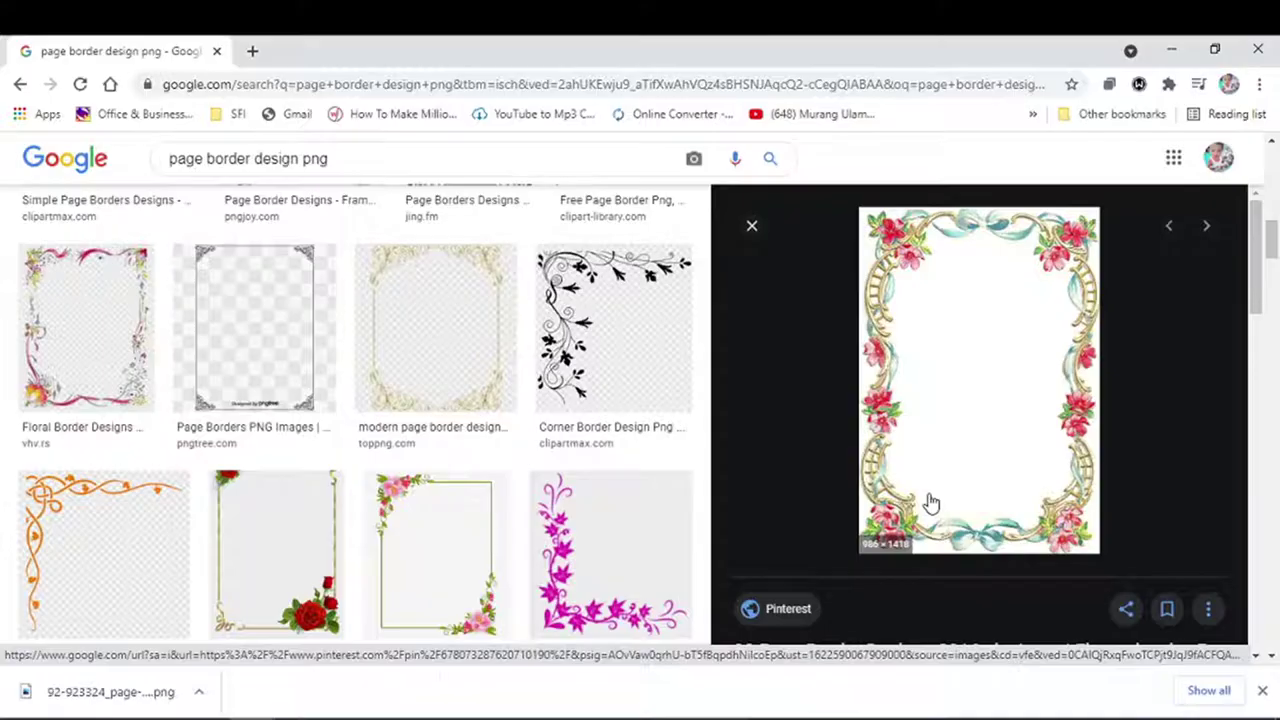
scroll(930, 502, down, 1)
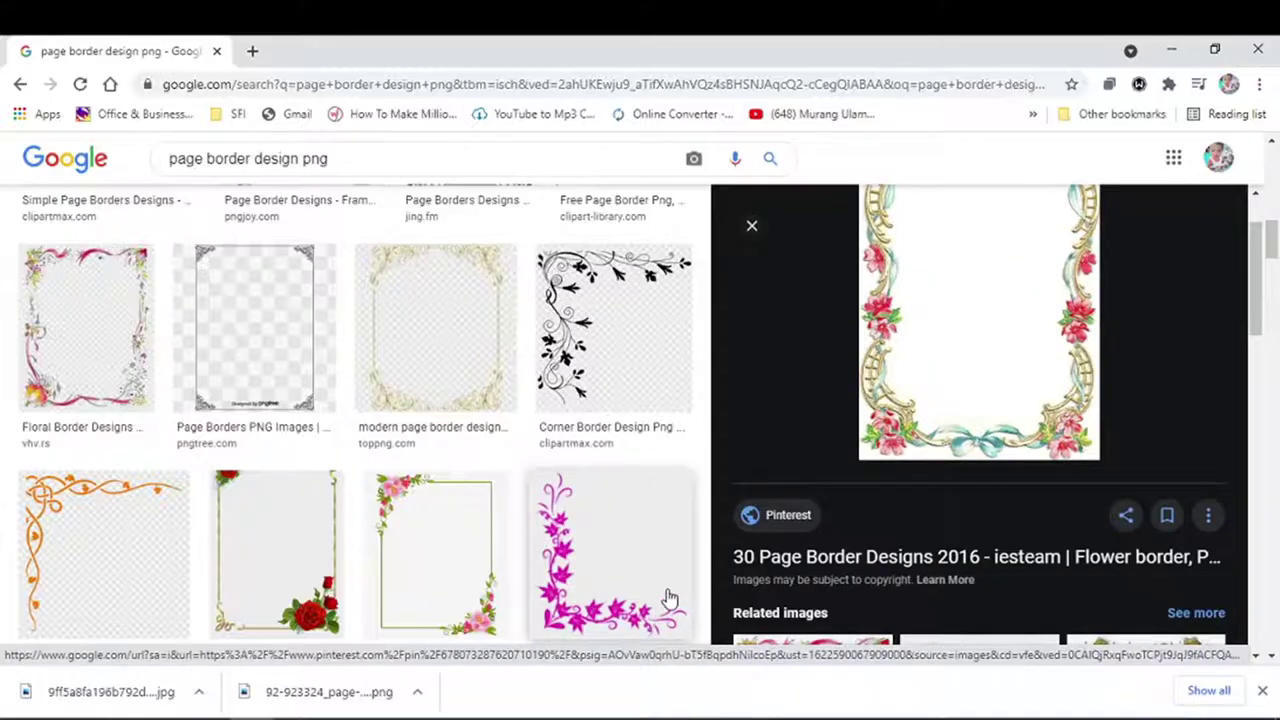
scroll(668, 605, down, 3)
scroll(900, 558, down, 2)
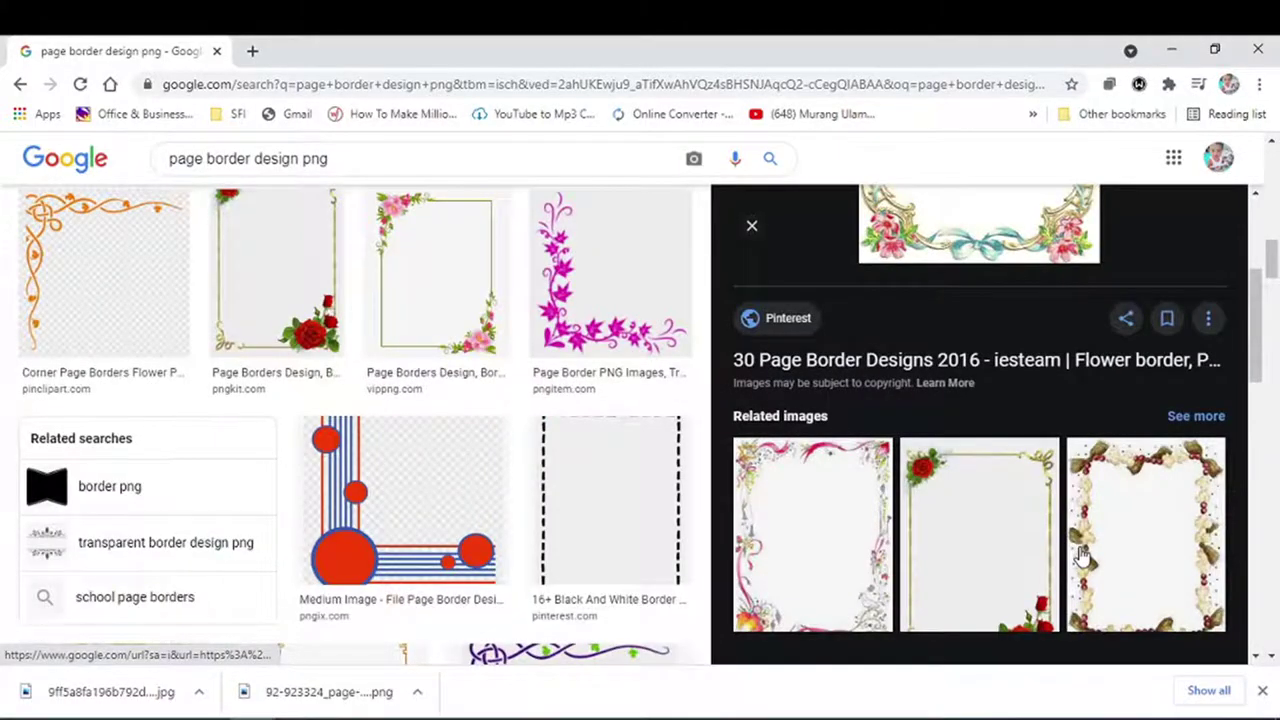
scroll(1080, 557, down, 5)
scroll(977, 583, down, 5)
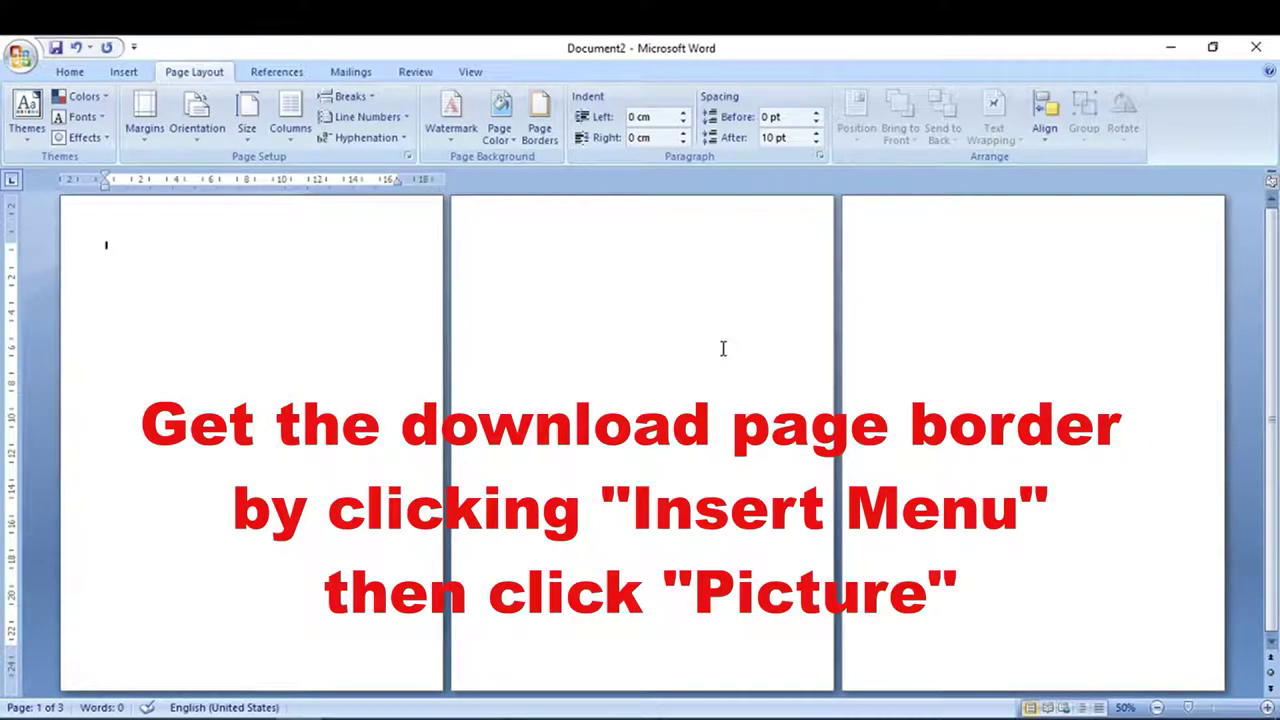
- Insert the pink floral border picture from BackupFiles (D:) > personal files > DOCUMENTS--DHA
click(123, 72)
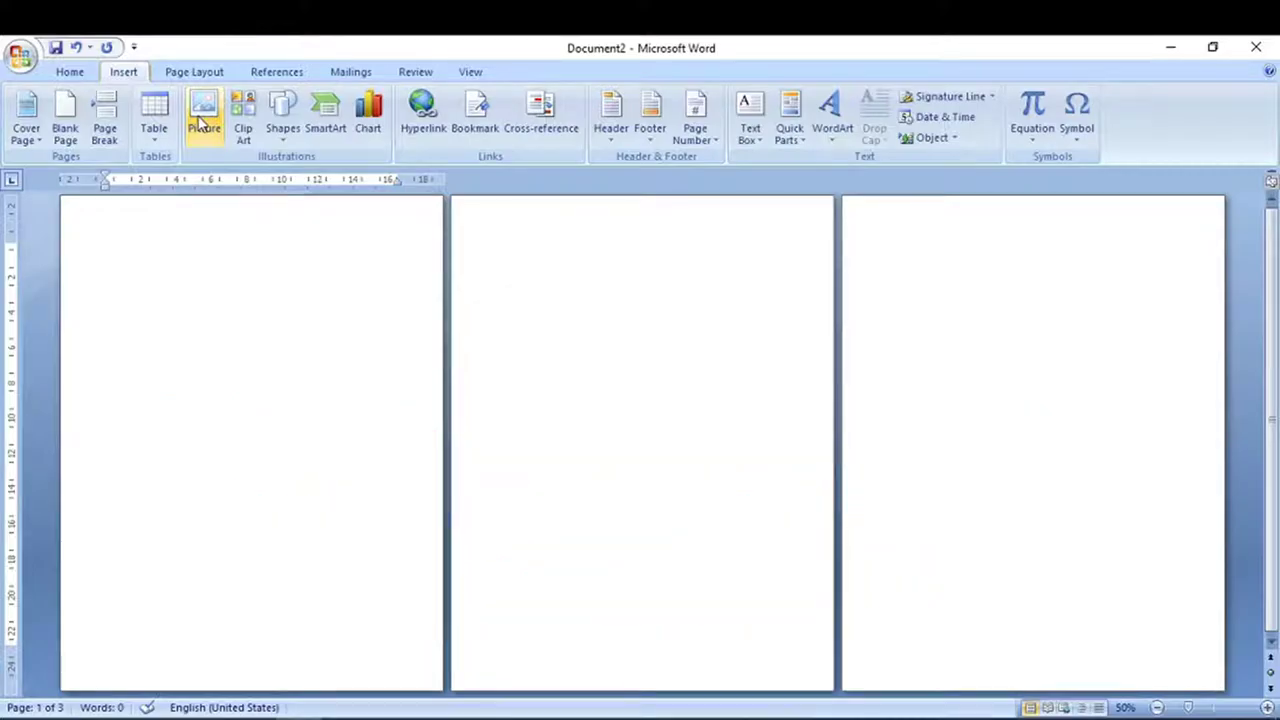
click(203, 120)
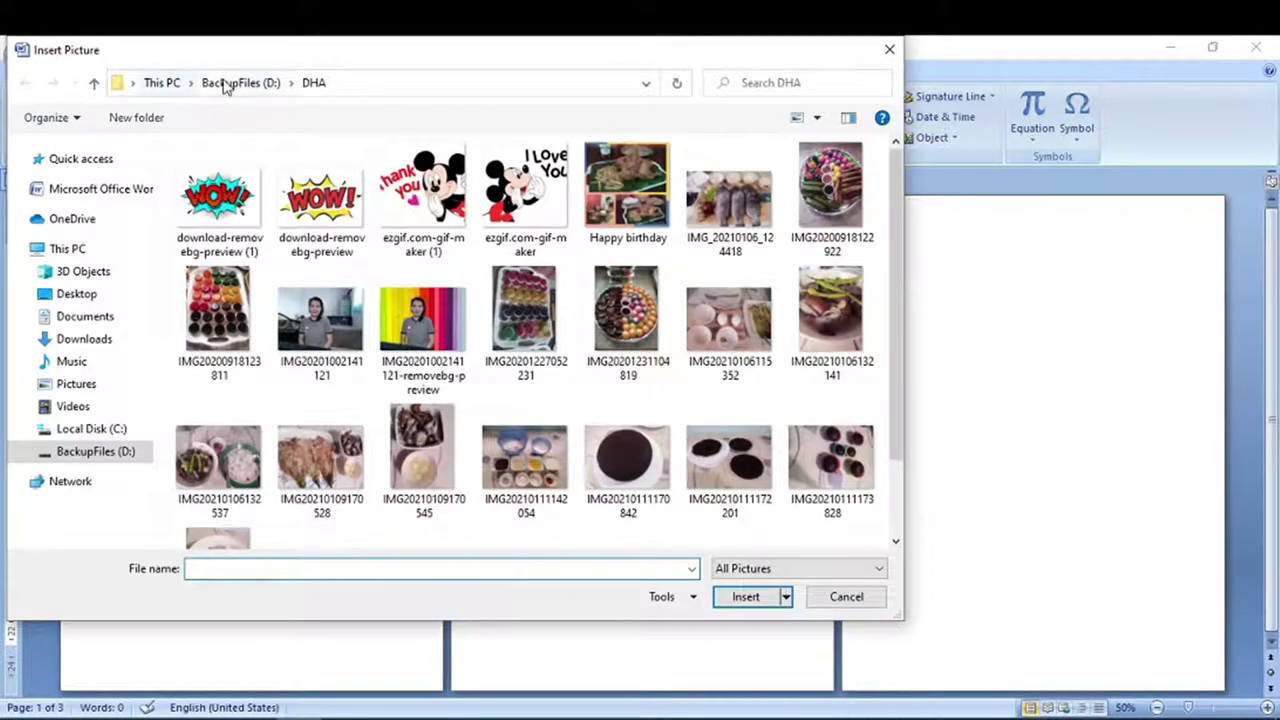
click(225, 86)
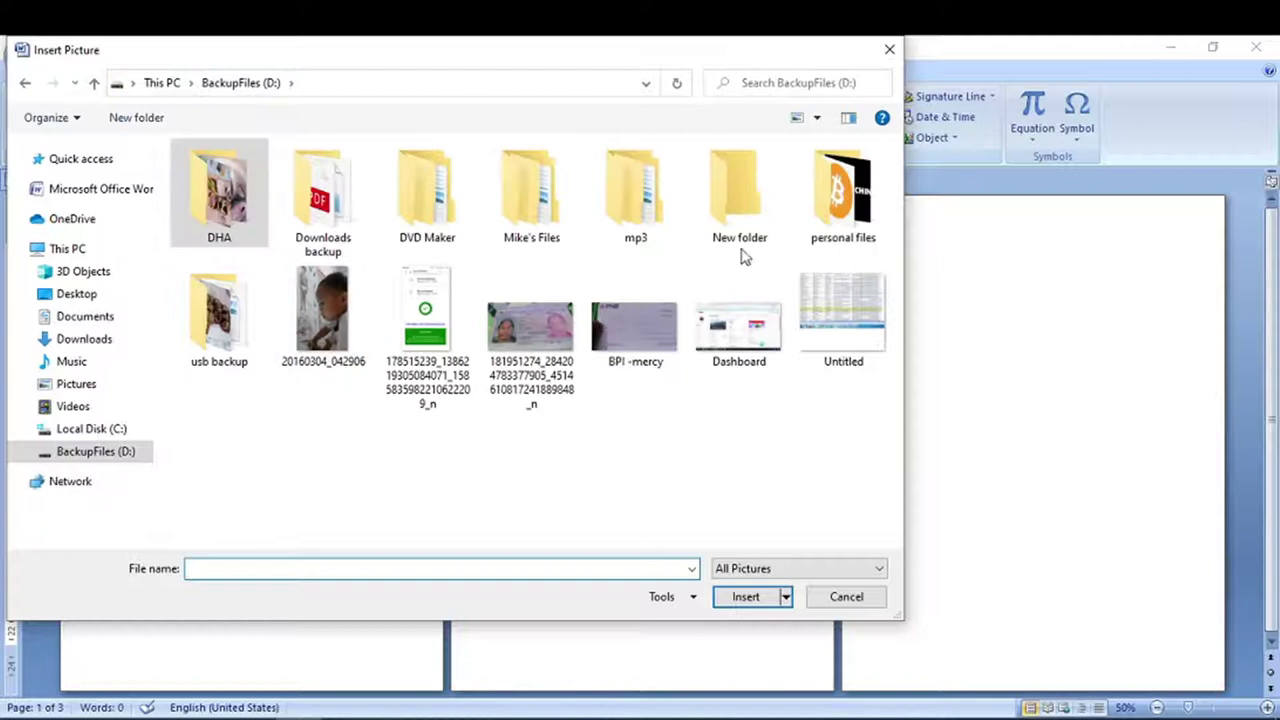
double_click(831, 200)
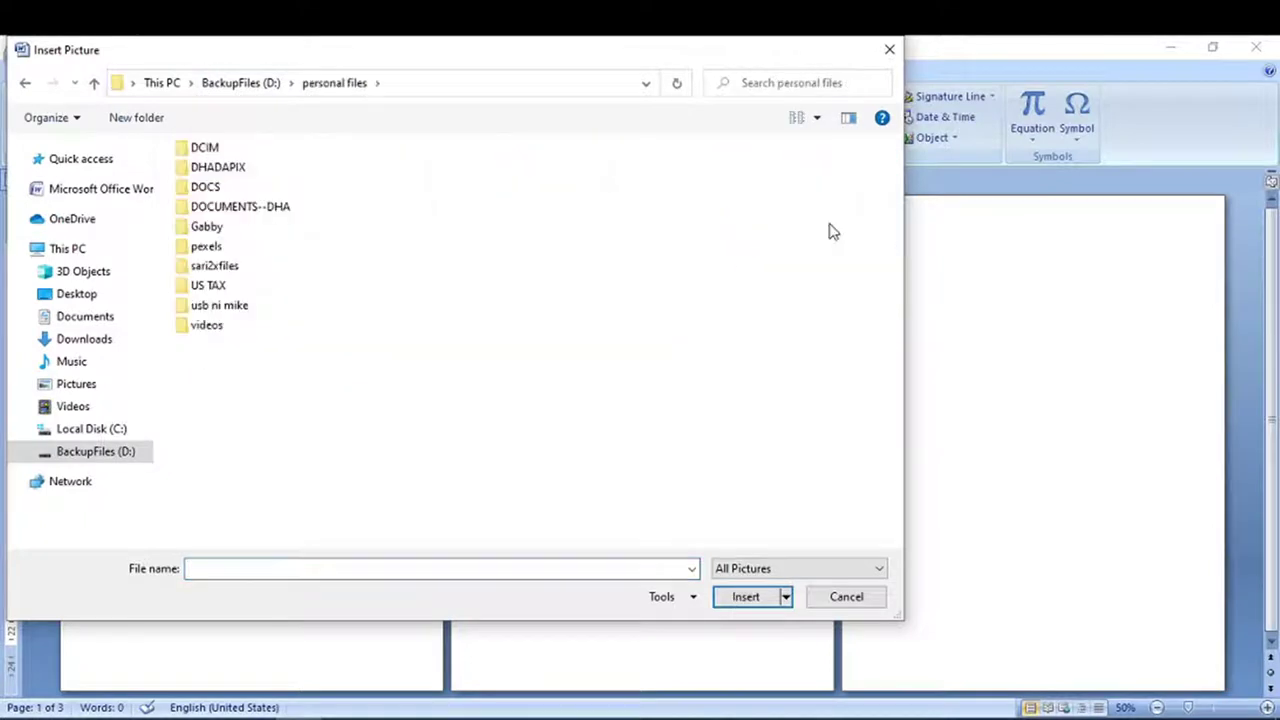
double_click(237, 207)
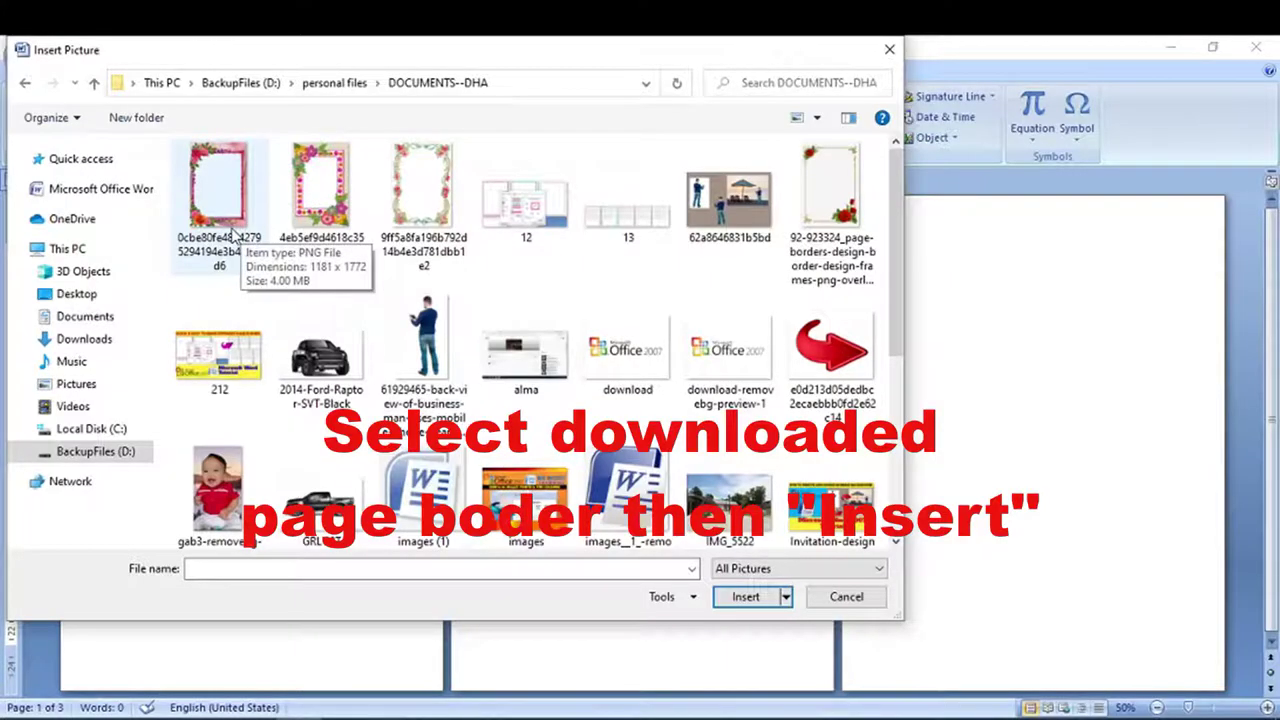
double_click(232, 236)
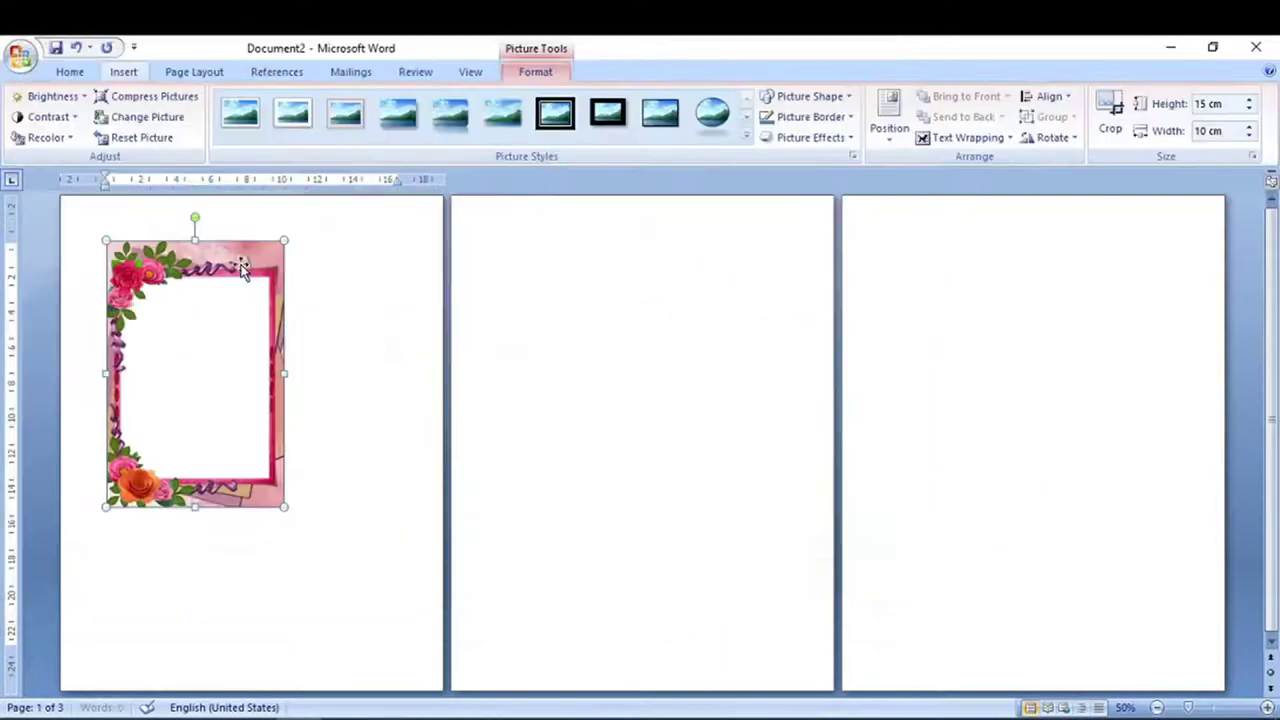
- Set the pink frame Behind Text and stretch it to 27.99 × 21.7 cm over page 1
right_click(183, 272)
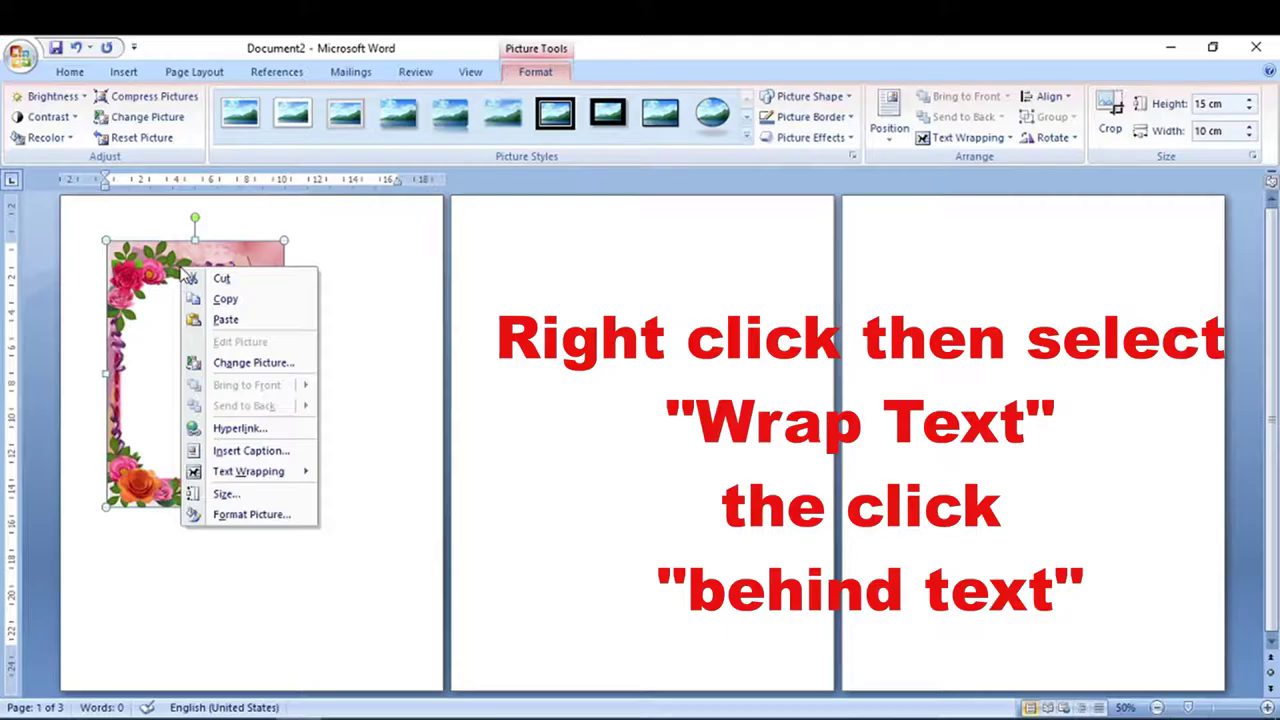
mouse_move(248, 471)
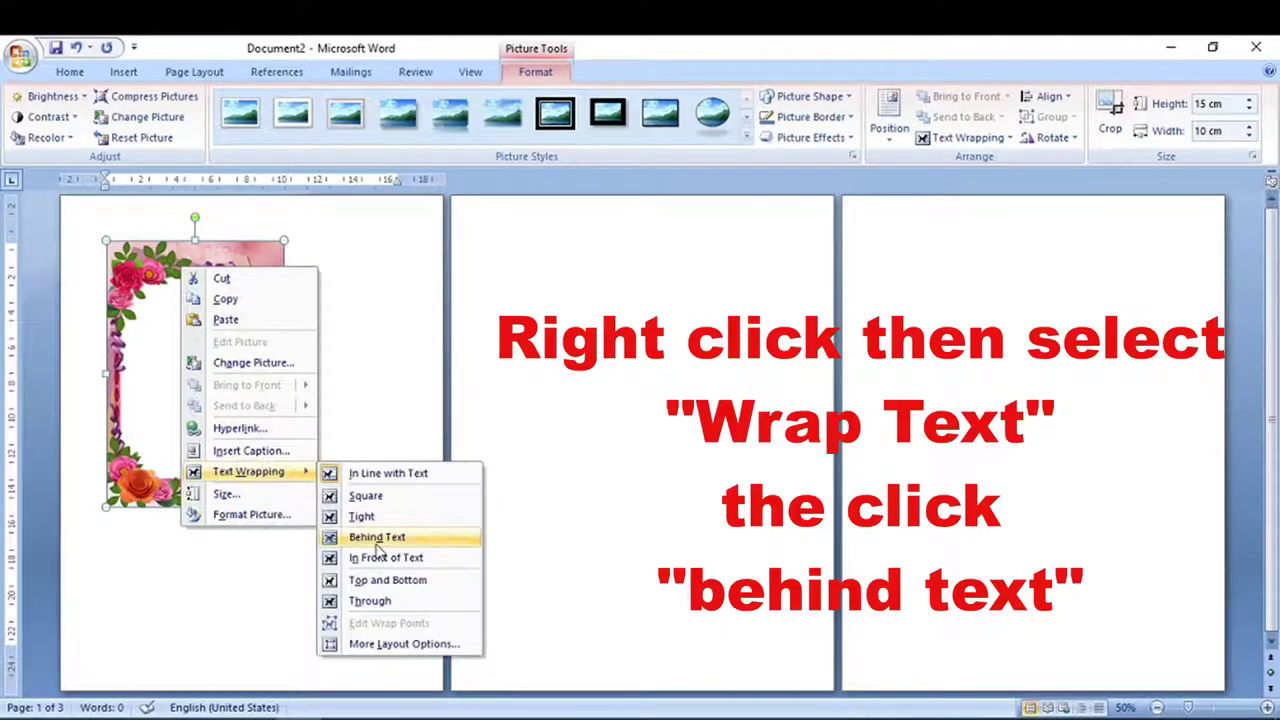
click(383, 539)
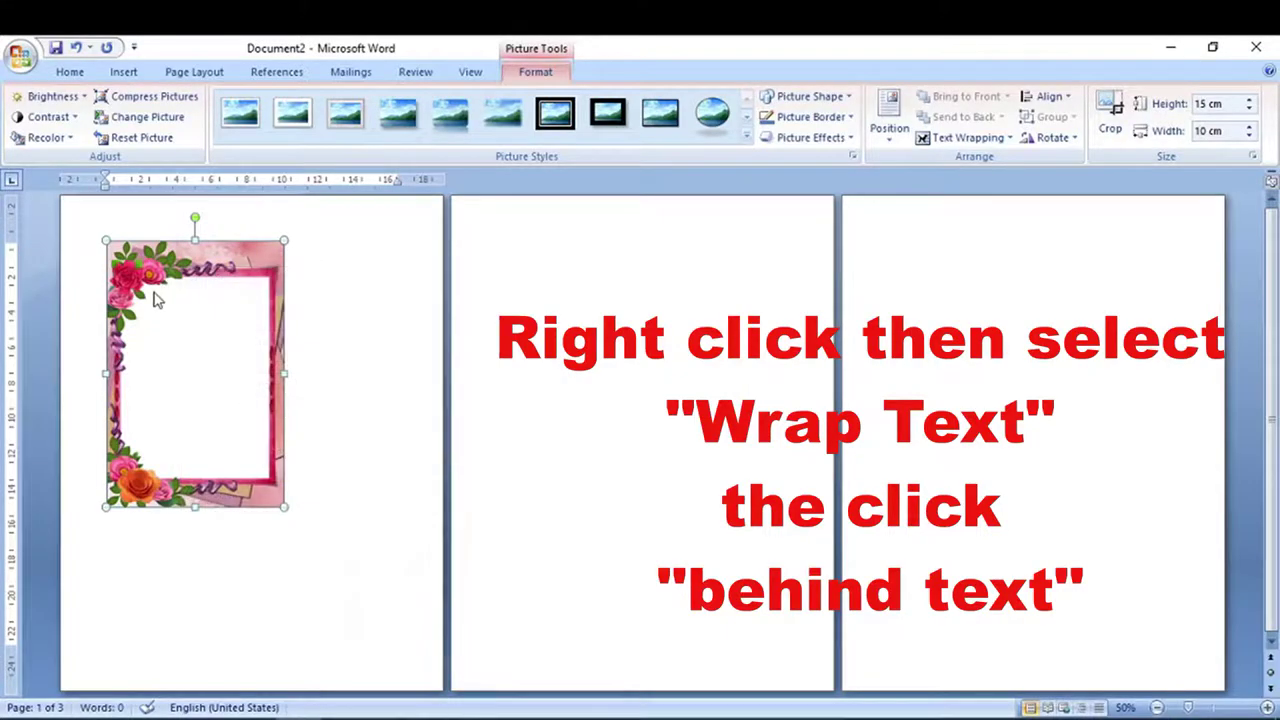
drag(152, 258, 121, 228)
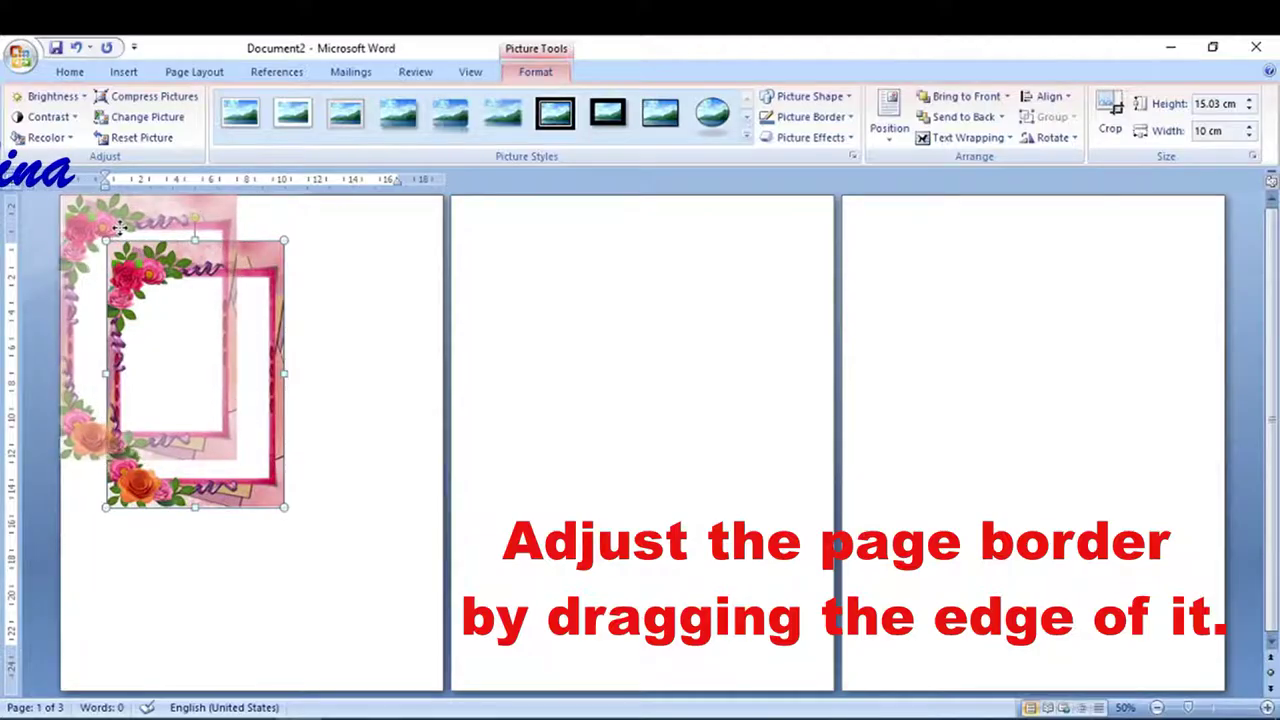
drag(121, 228, 118, 230)
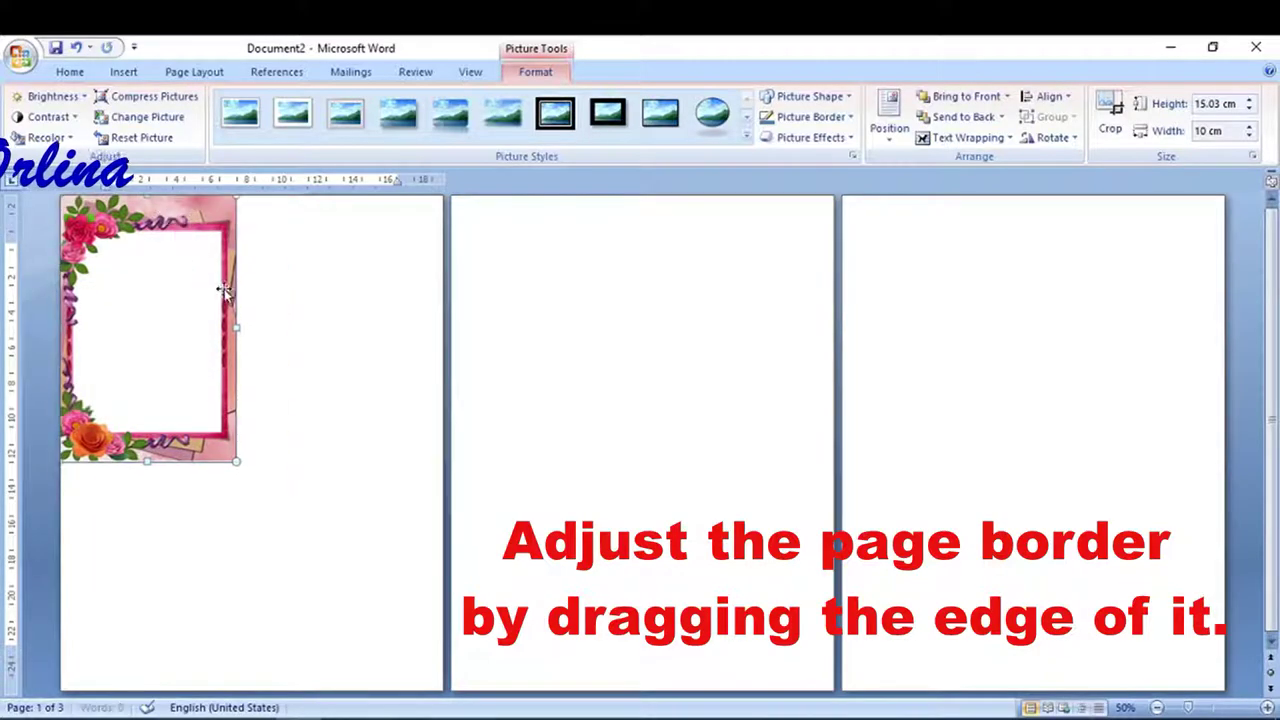
drag(236, 327, 443, 327)
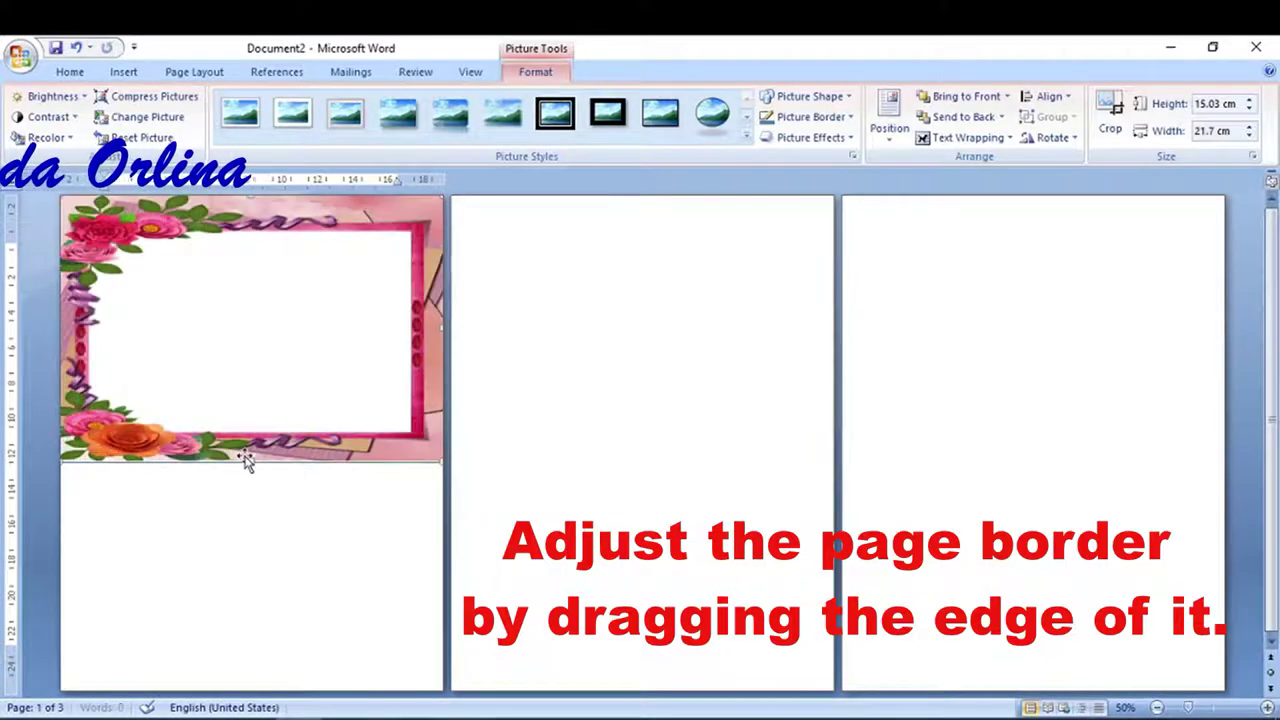
drag(250, 600, 238, 683)
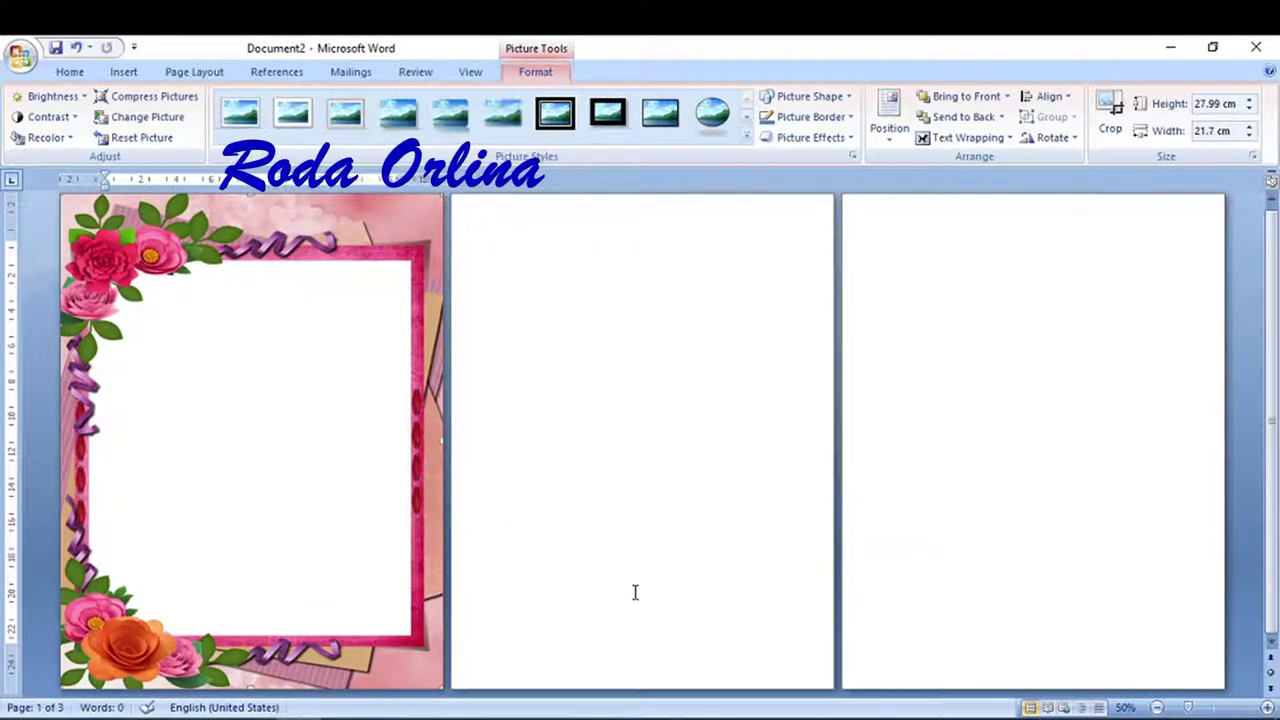
- Paste the ribbon floral frame onto page 2 and stretch it to fill the page
click(515, 262)
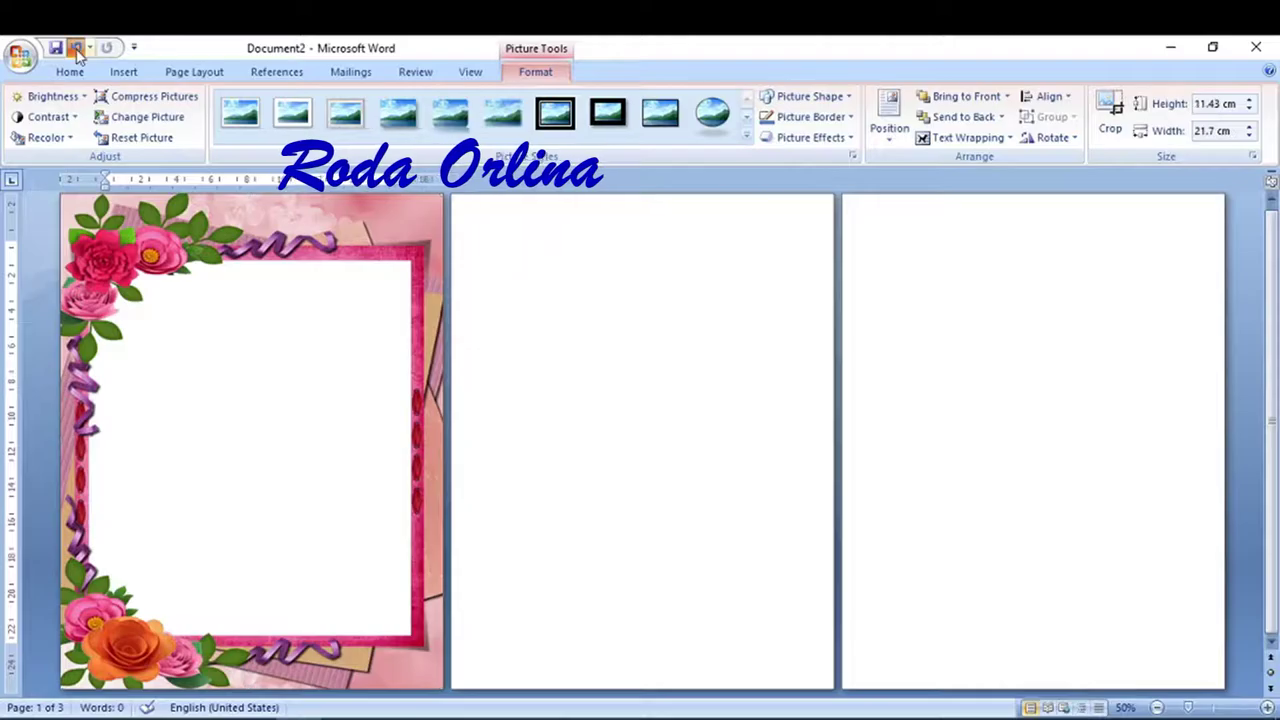
key(ctrl+v)
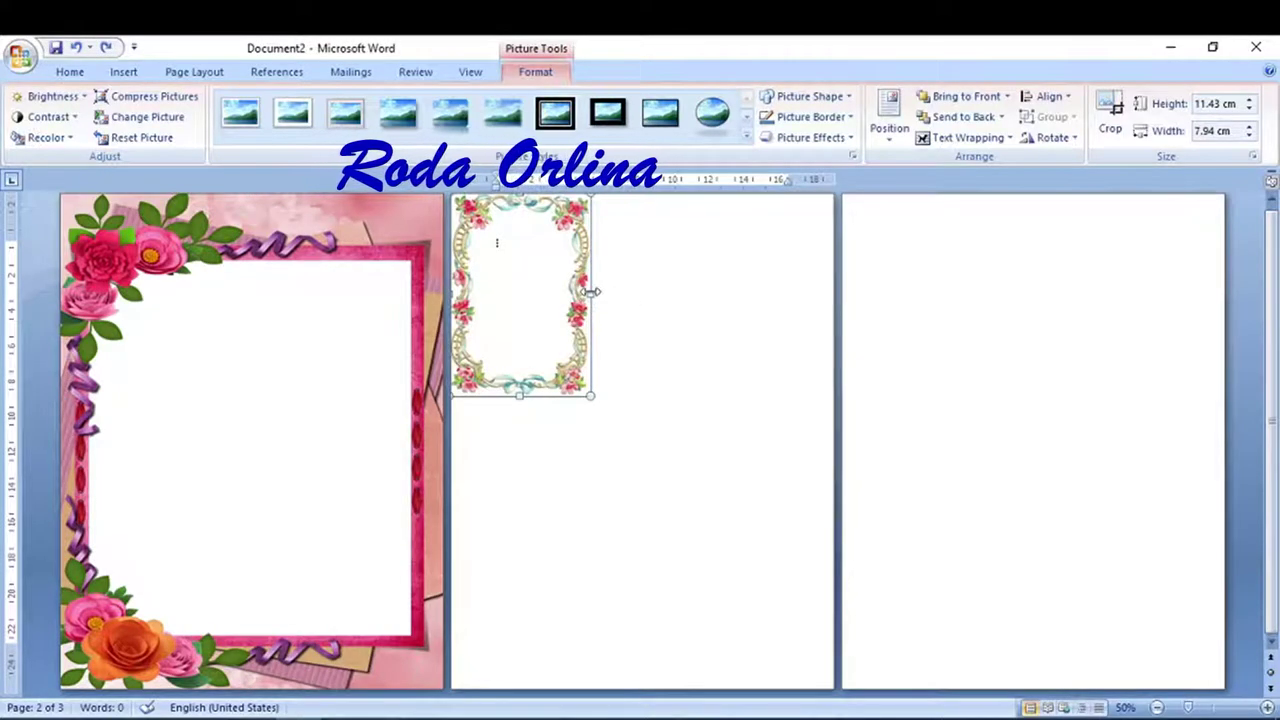
drag(594, 295, 660, 290)
click(500, 243)
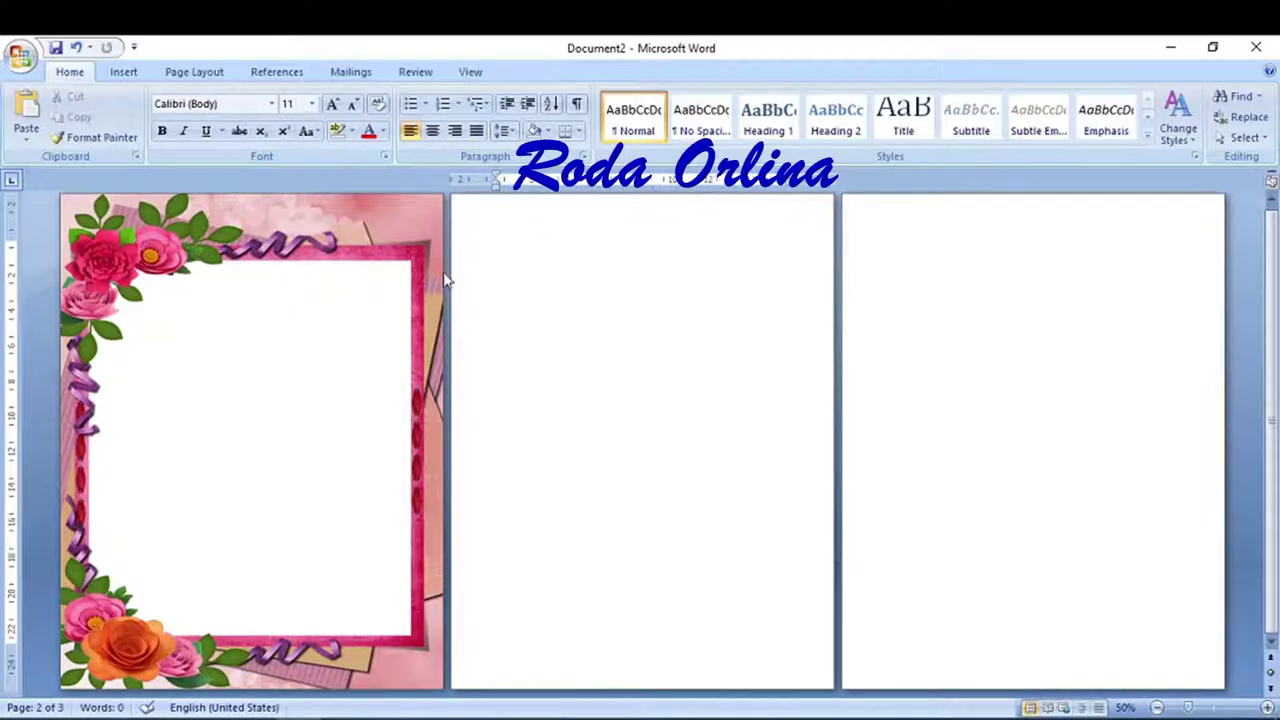
key(ctrl+z)
drag(540, 360, 556, 410)
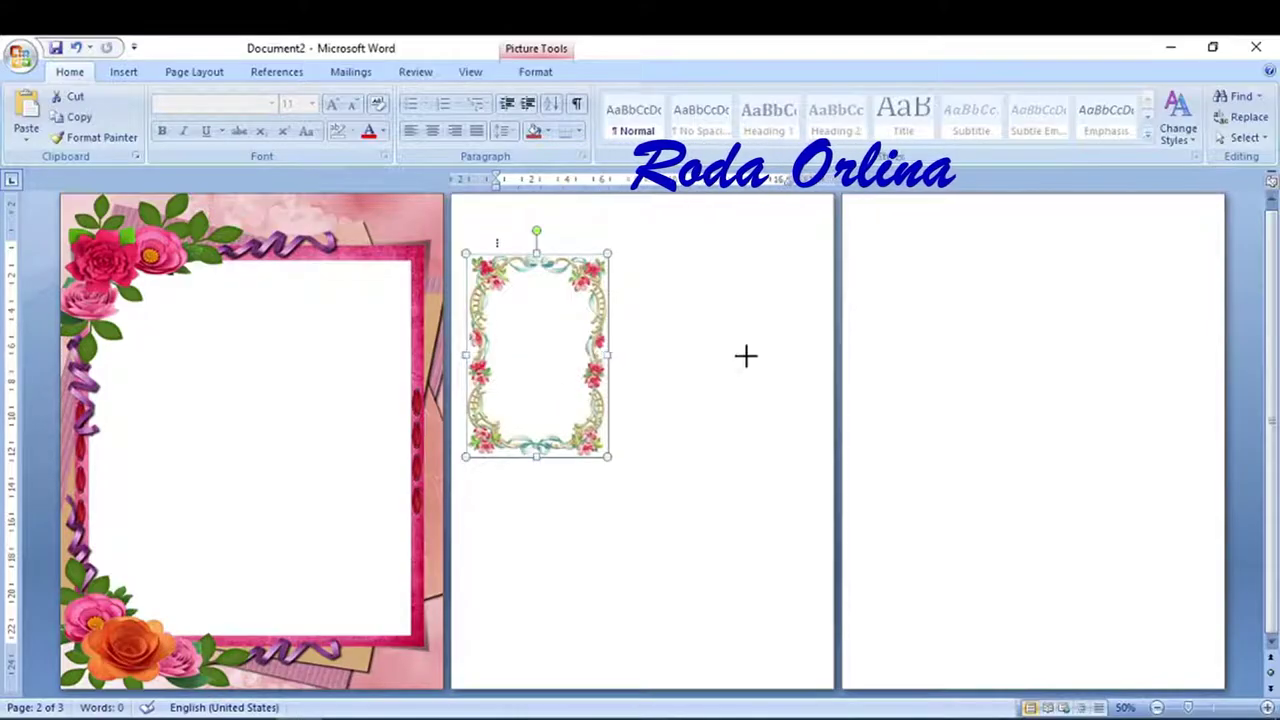
drag(608, 352, 812, 352)
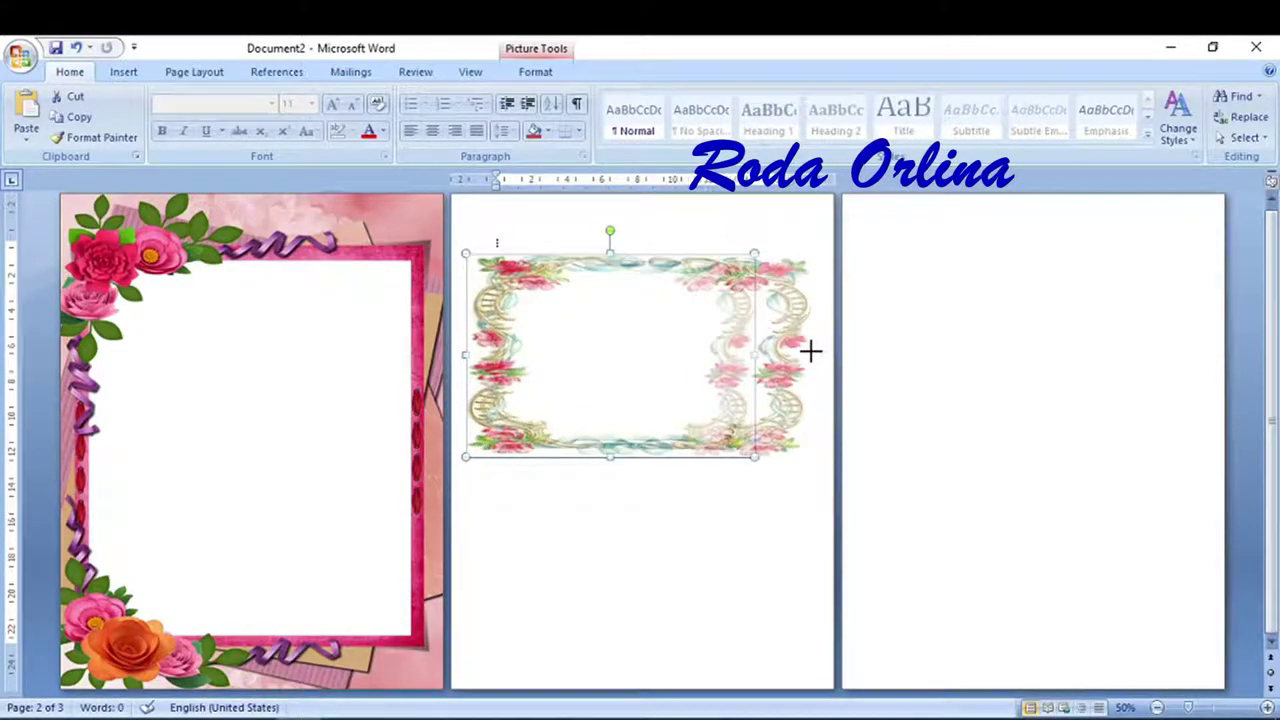
drag(637, 224, 635, 214)
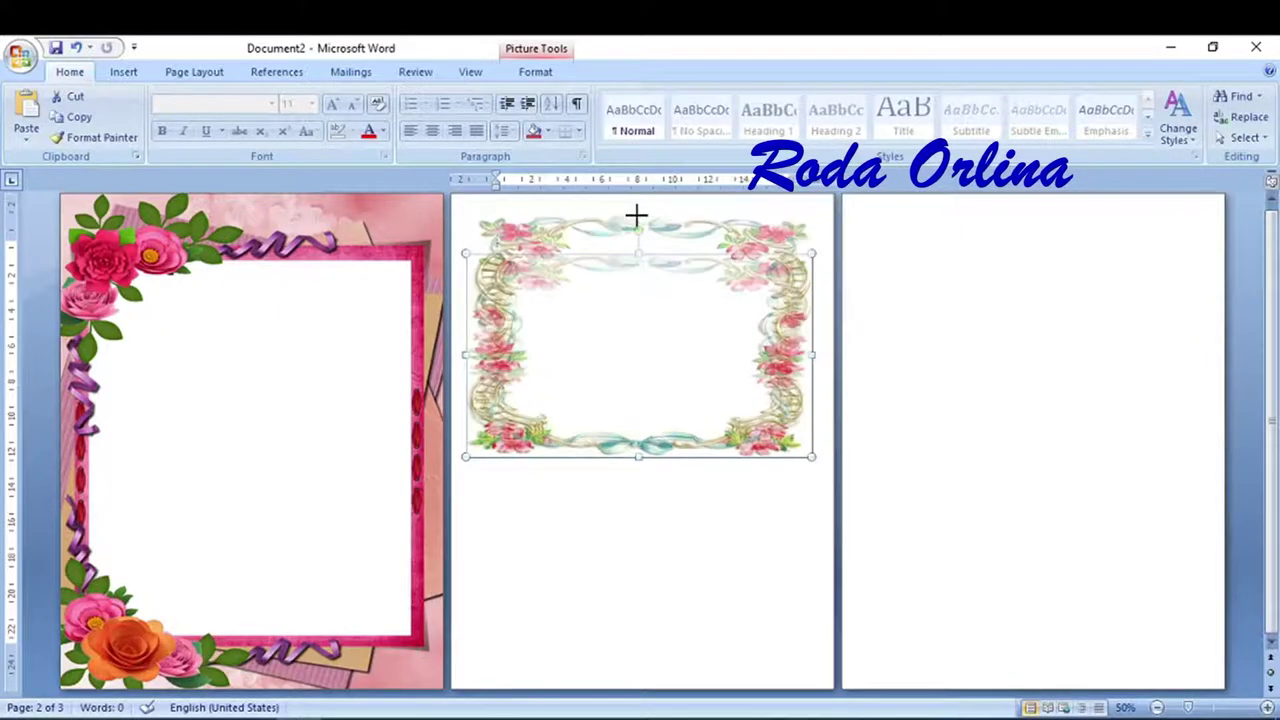
drag(634, 458, 604, 672)
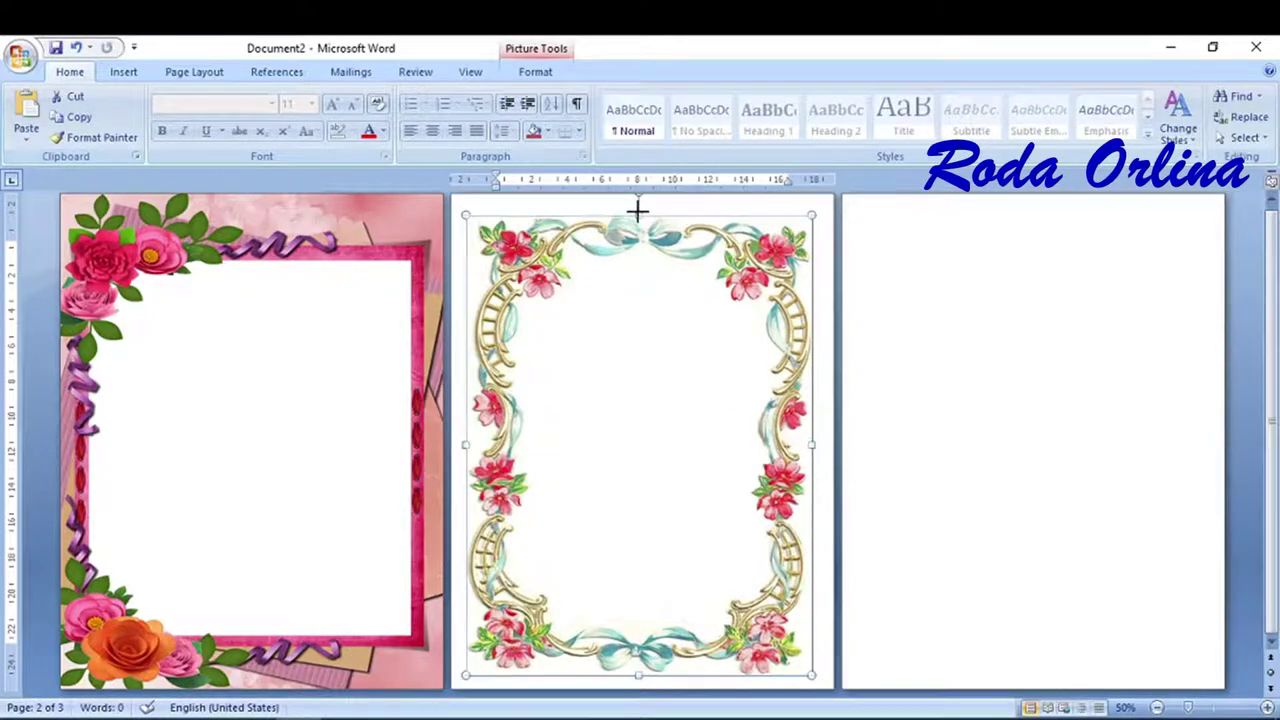
drag(638, 213, 636, 203)
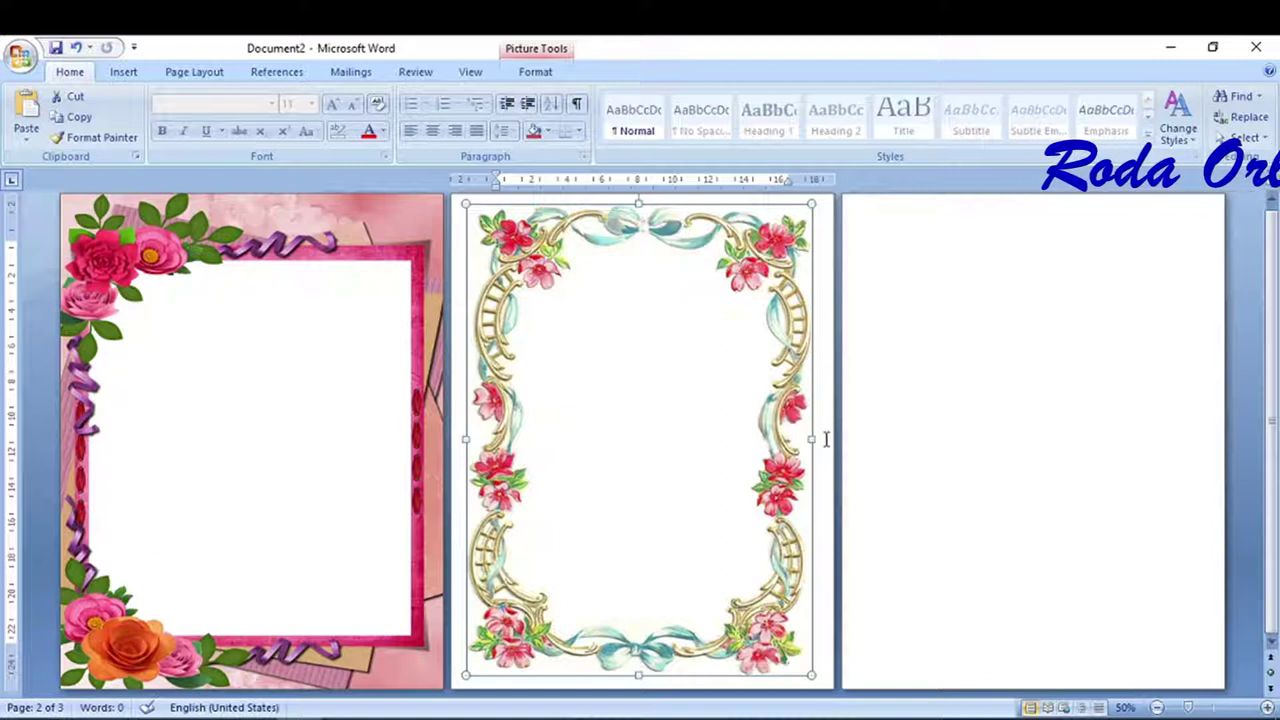
drag(813, 438, 826, 440)
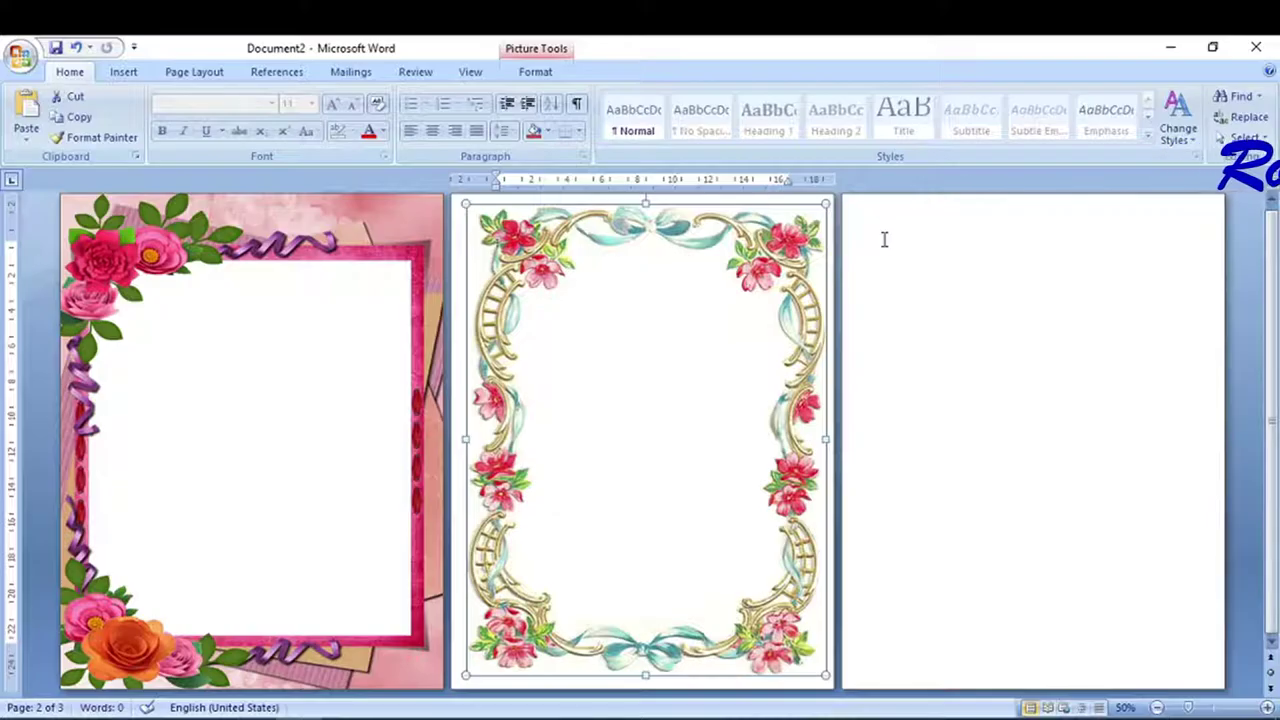
- Insert the page-borders rose frame image on page 3
click(884, 240)
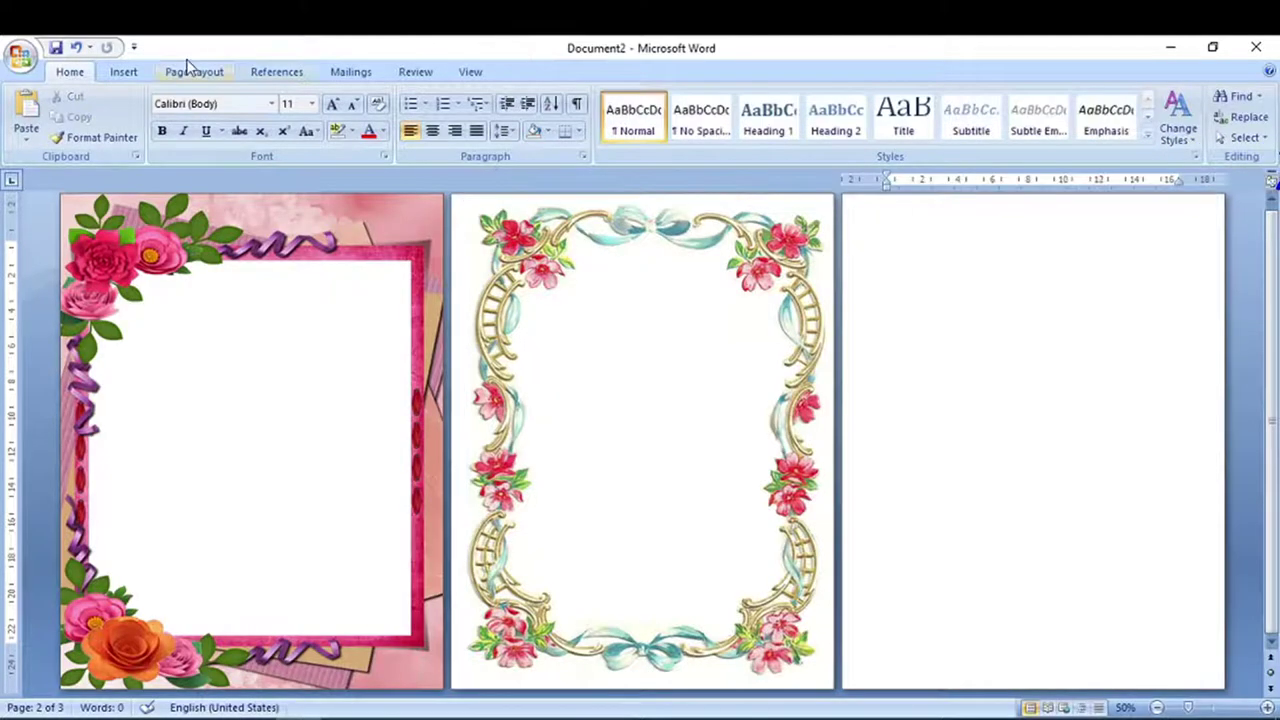
click(125, 72)
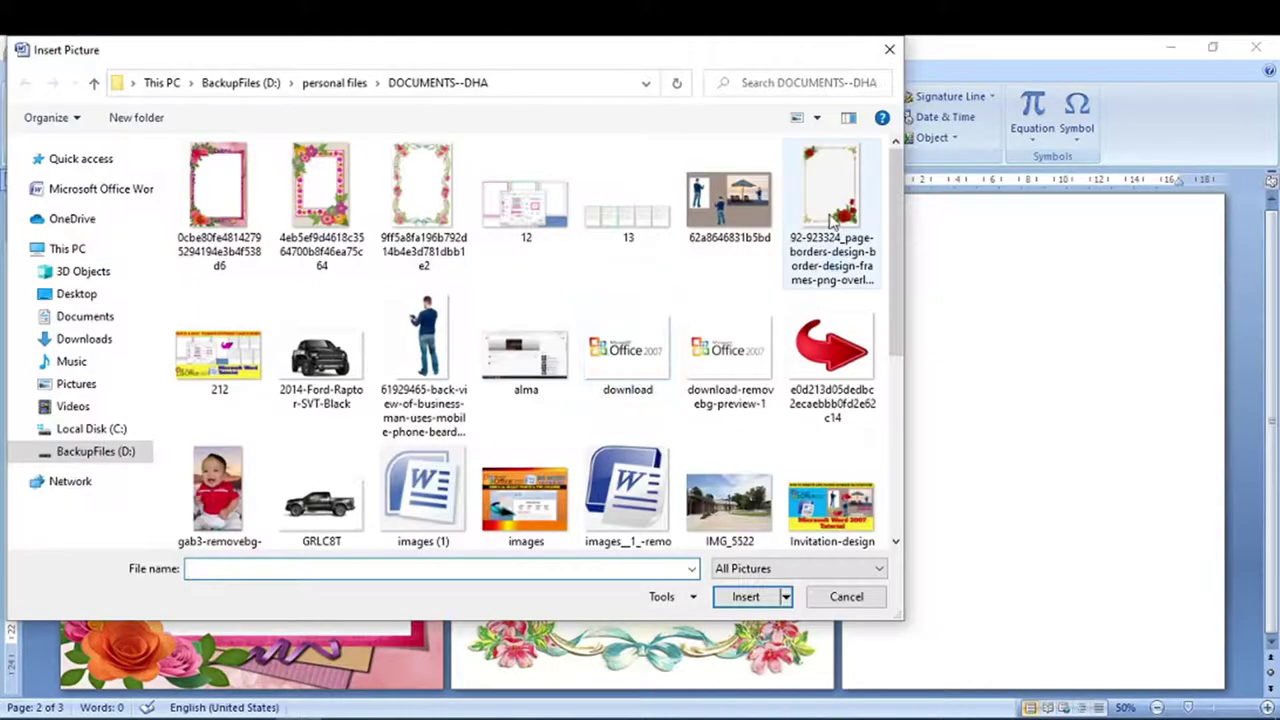
click(828, 215)
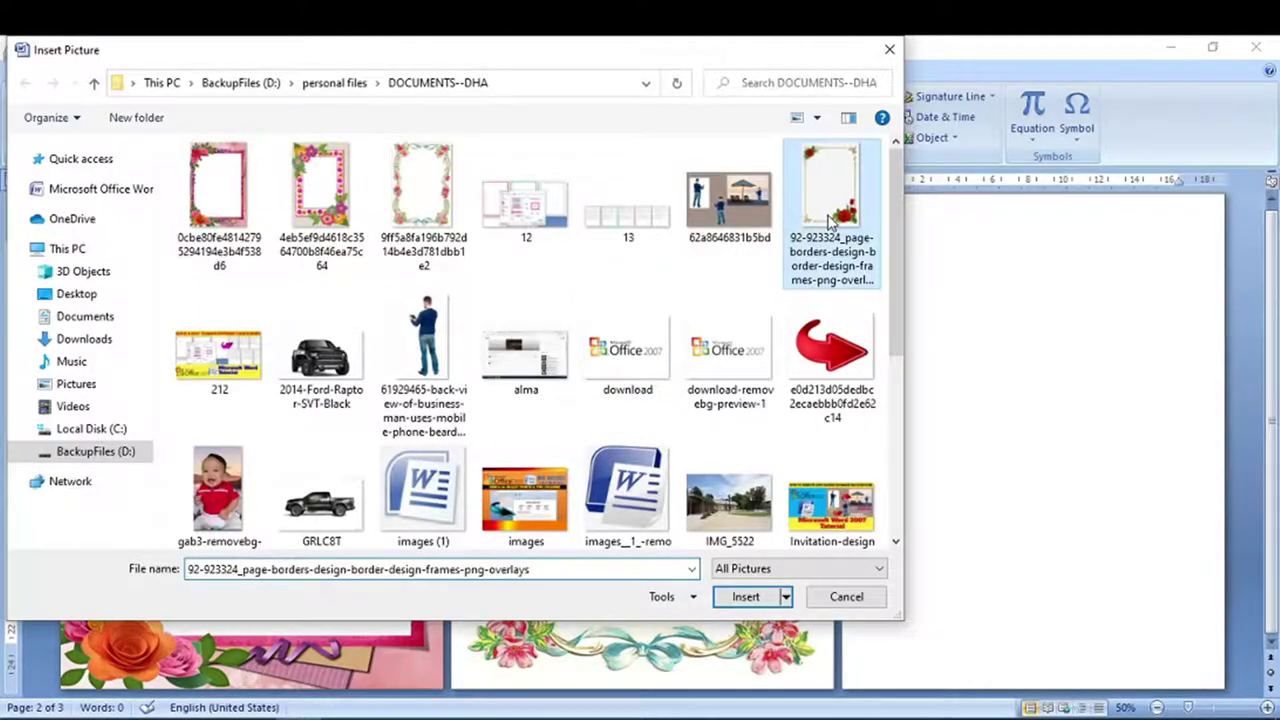
double_click(828, 218)
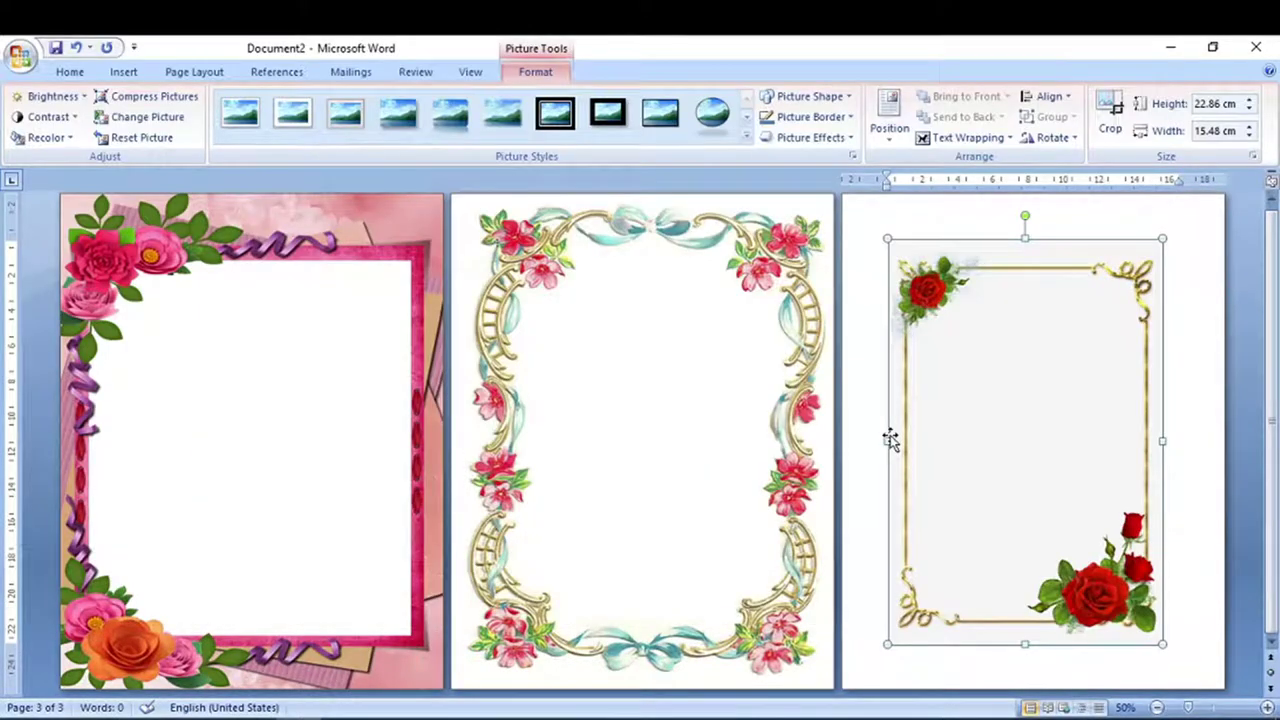
- Put the rose frame behind text and stretch it out to page 3's edges
right_click(924, 405)
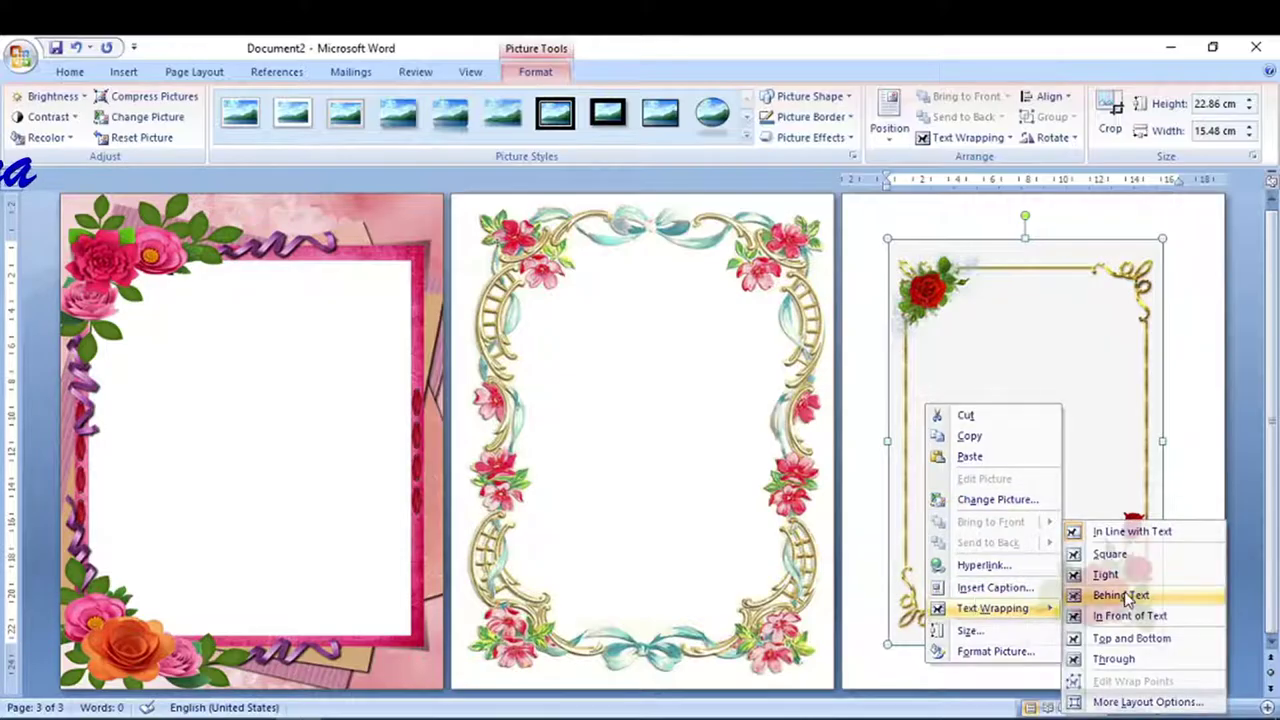
click(1121, 595)
drag(885, 235, 867, 210)
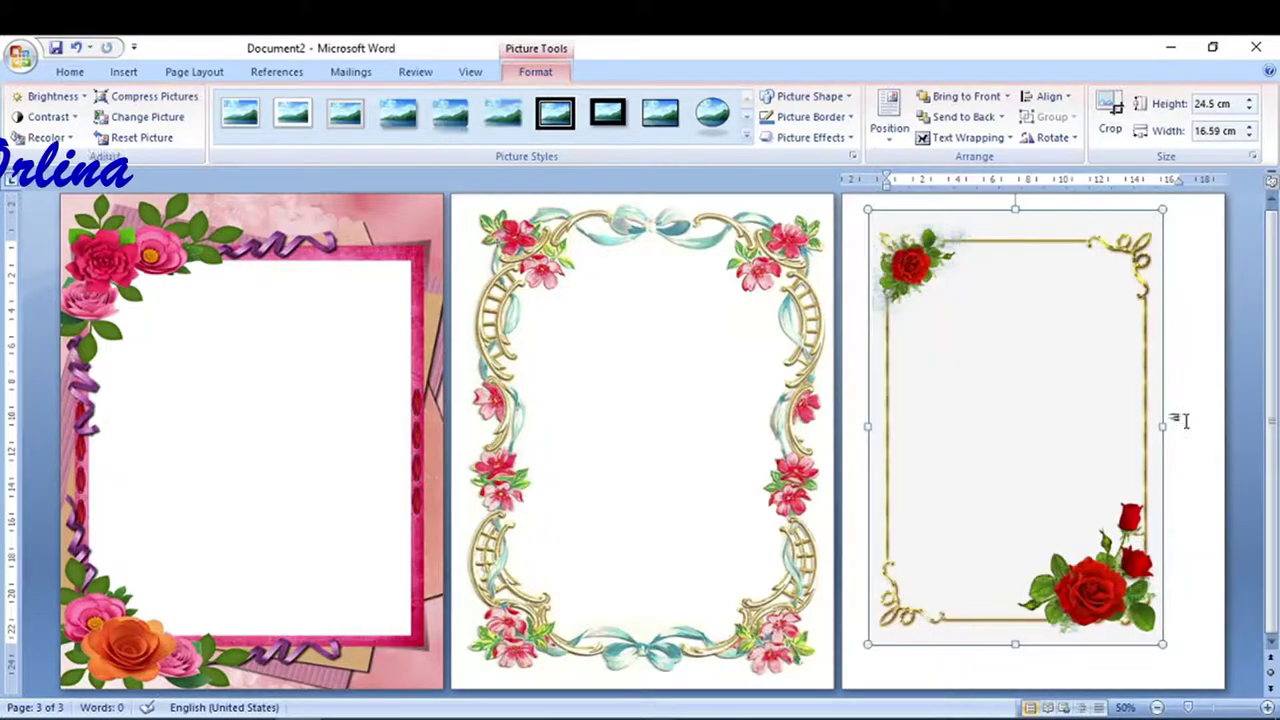
drag(1194, 427, 1205, 425)
drag(1035, 655, 1030, 688)
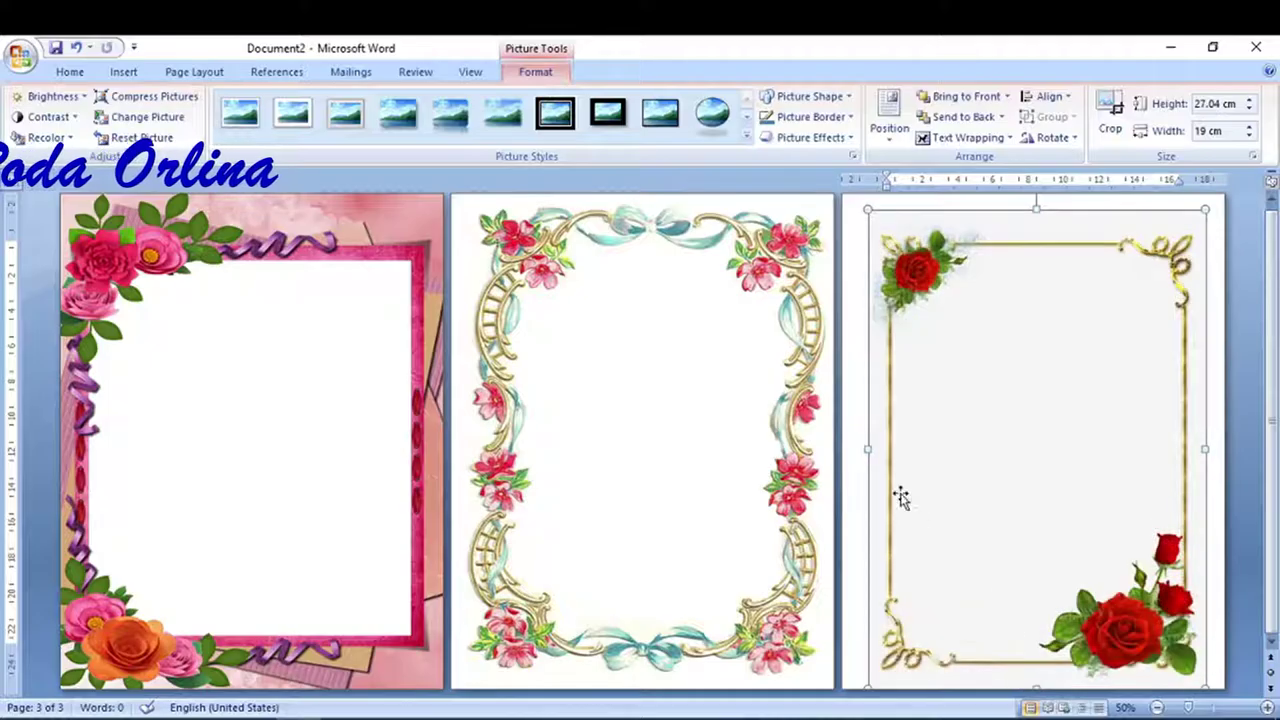
drag(860, 451, 843, 451)
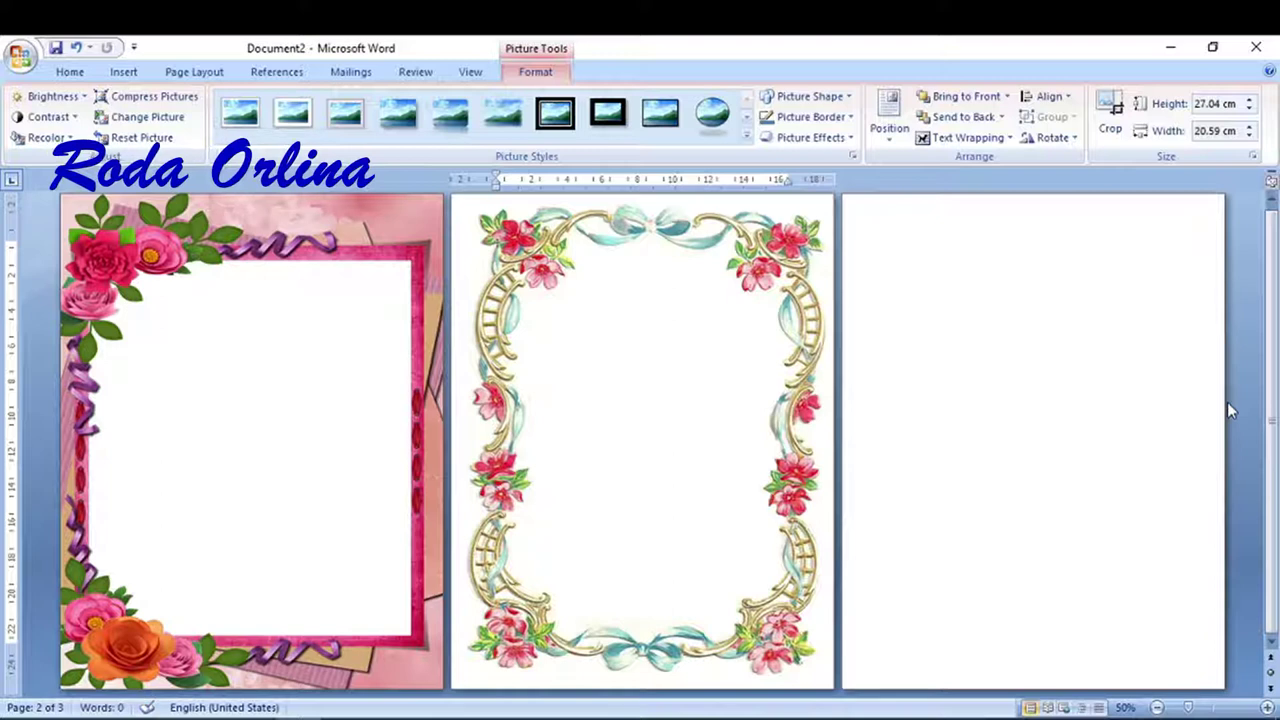
click(941, 473)
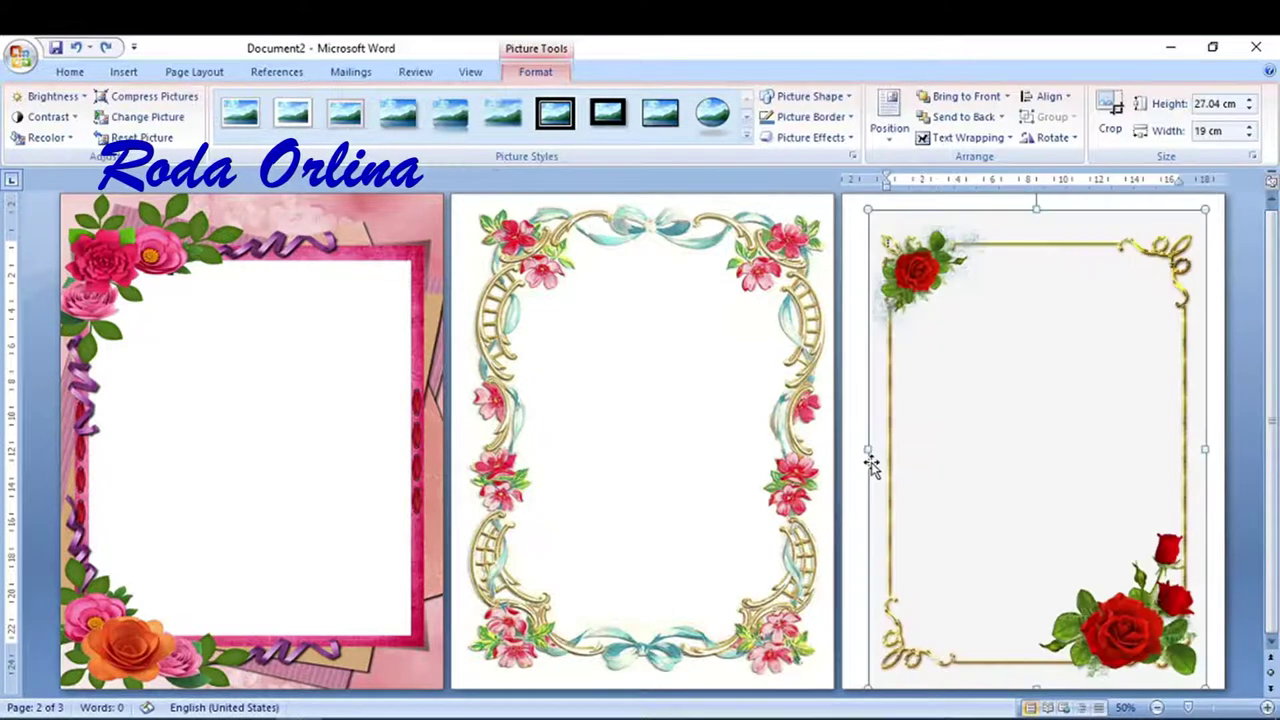
drag(866, 447, 849, 449)
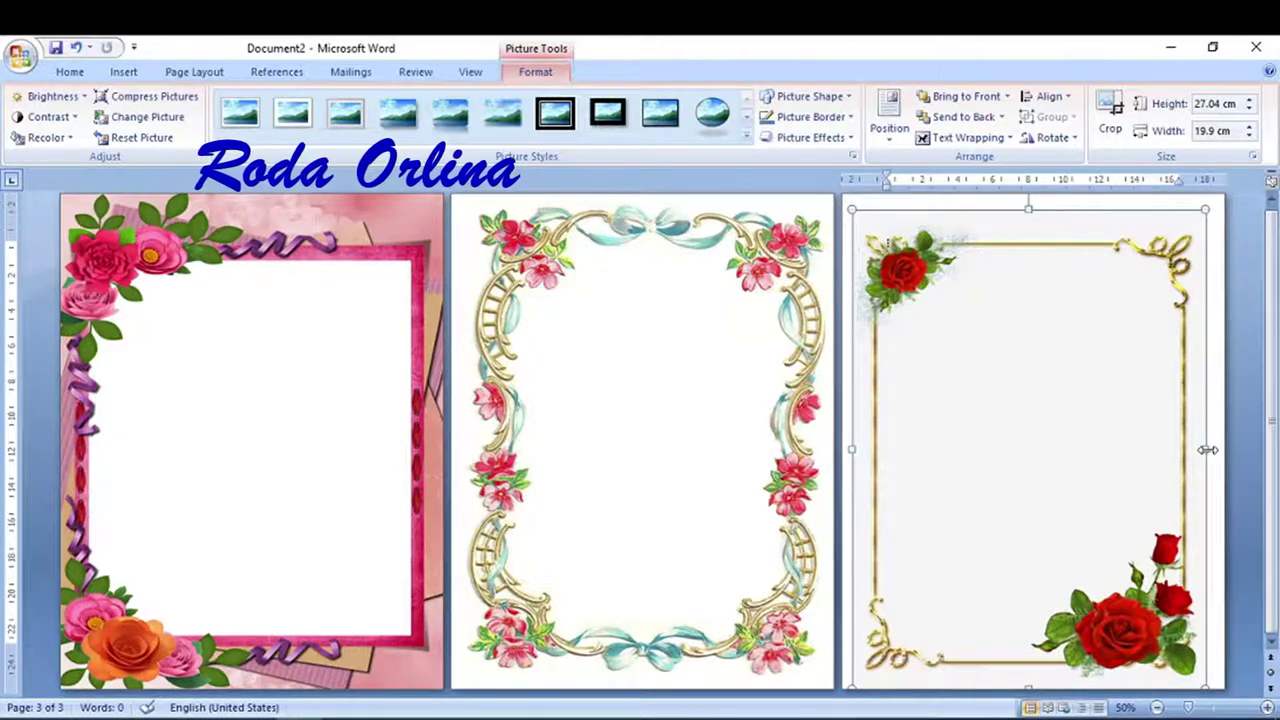
drag(1208, 449, 1225, 449)
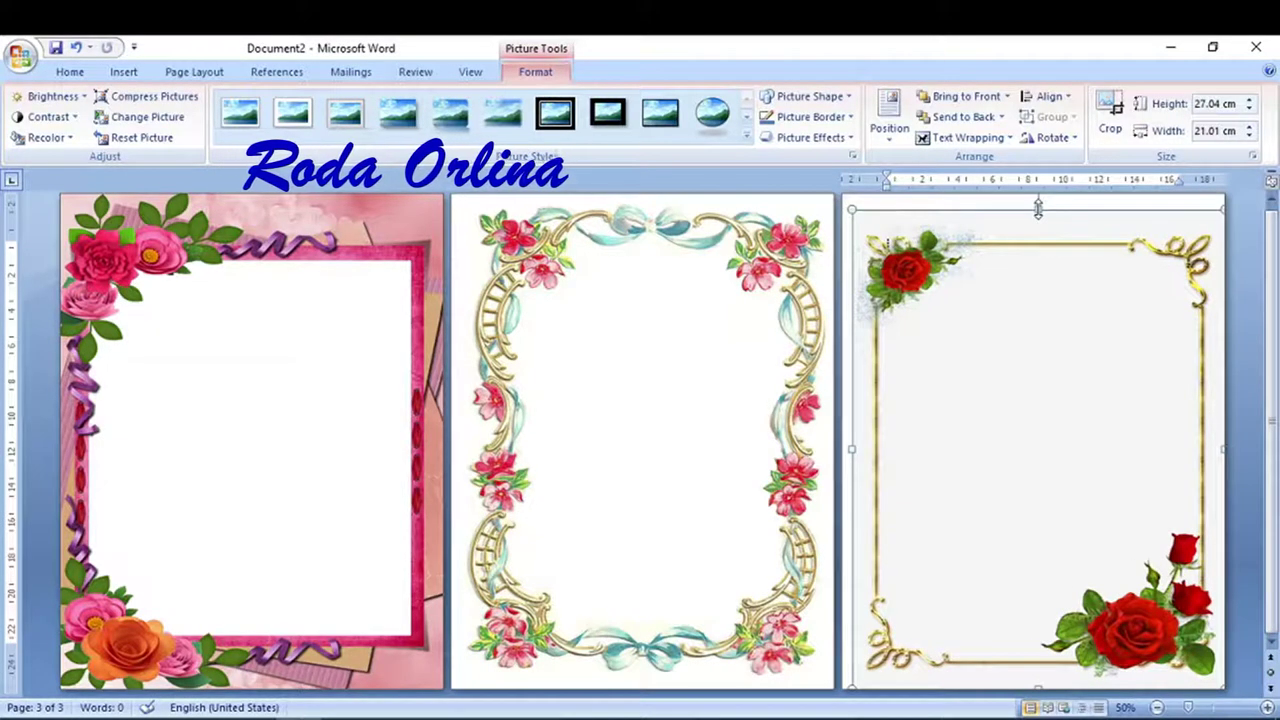
drag(1038, 207, 1038, 196)
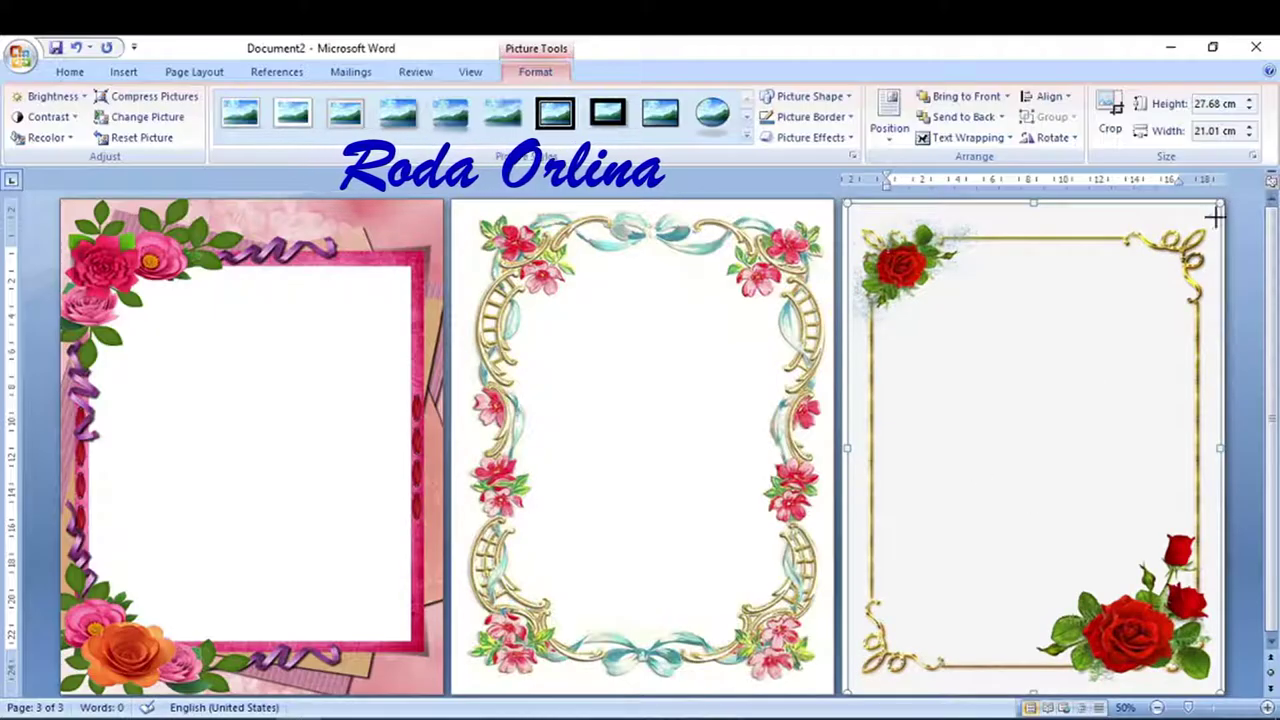
- Shrink the rose frame to 24.92 cm high by 18.92 cm wide
drag(1216, 204, 1202, 227)
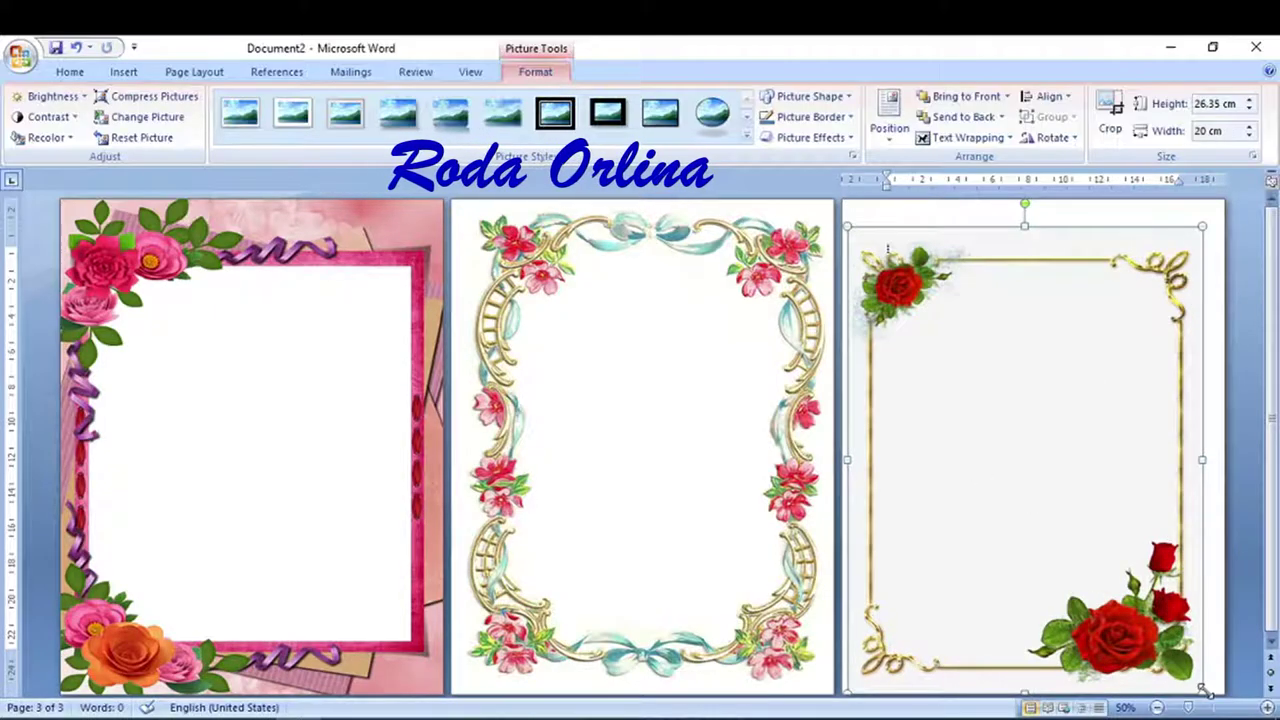
scroll(873, 600, down, 1)
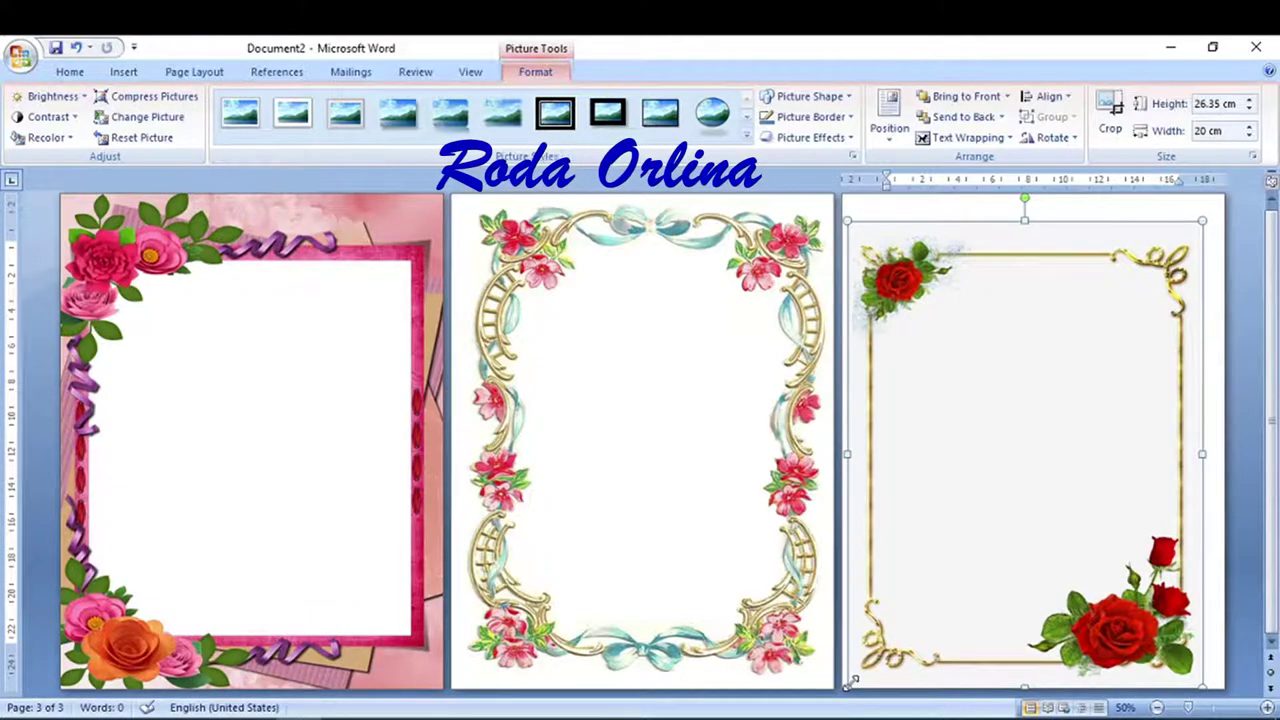
drag(840, 690, 866, 662)
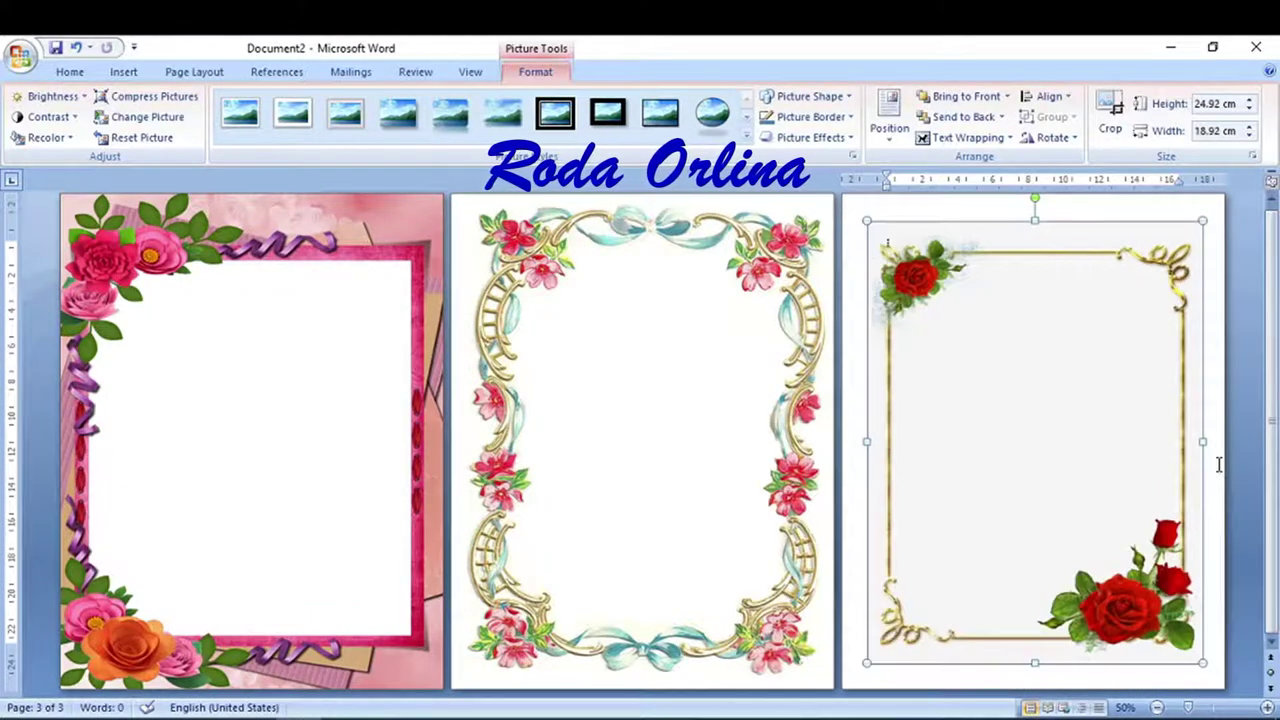
click(1215, 464)
click(1080, 475)
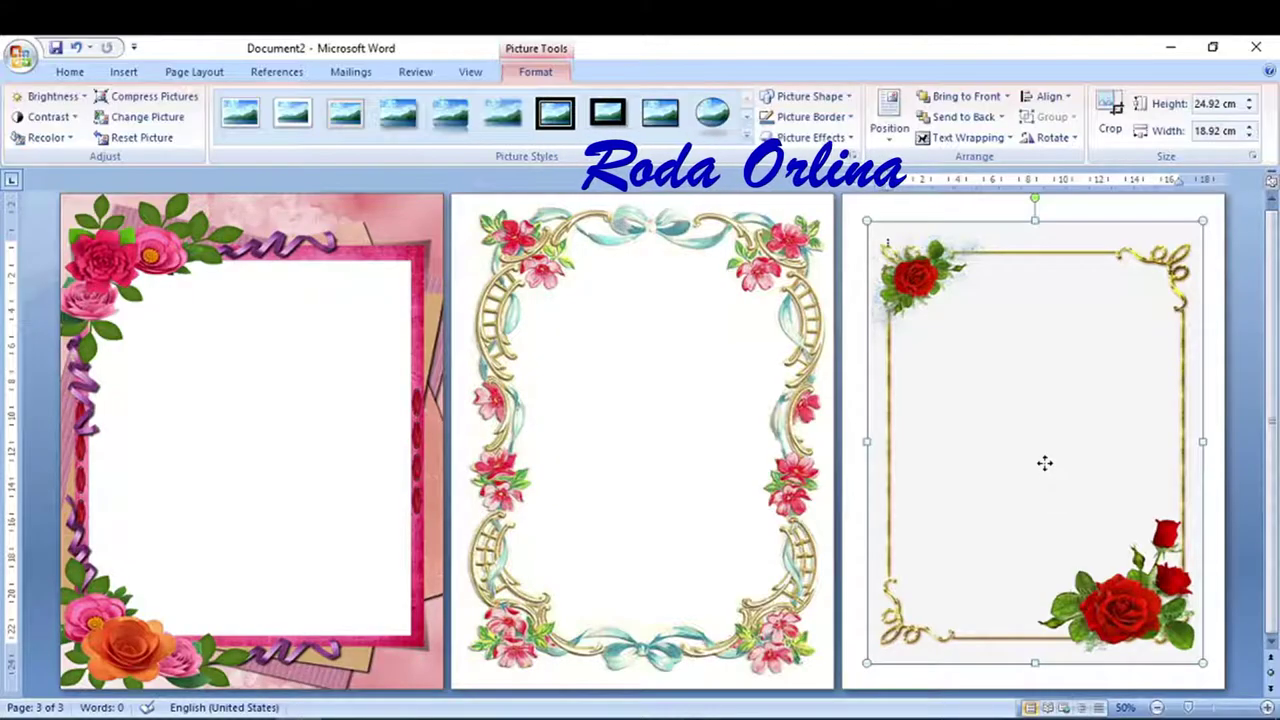
click(45, 96)
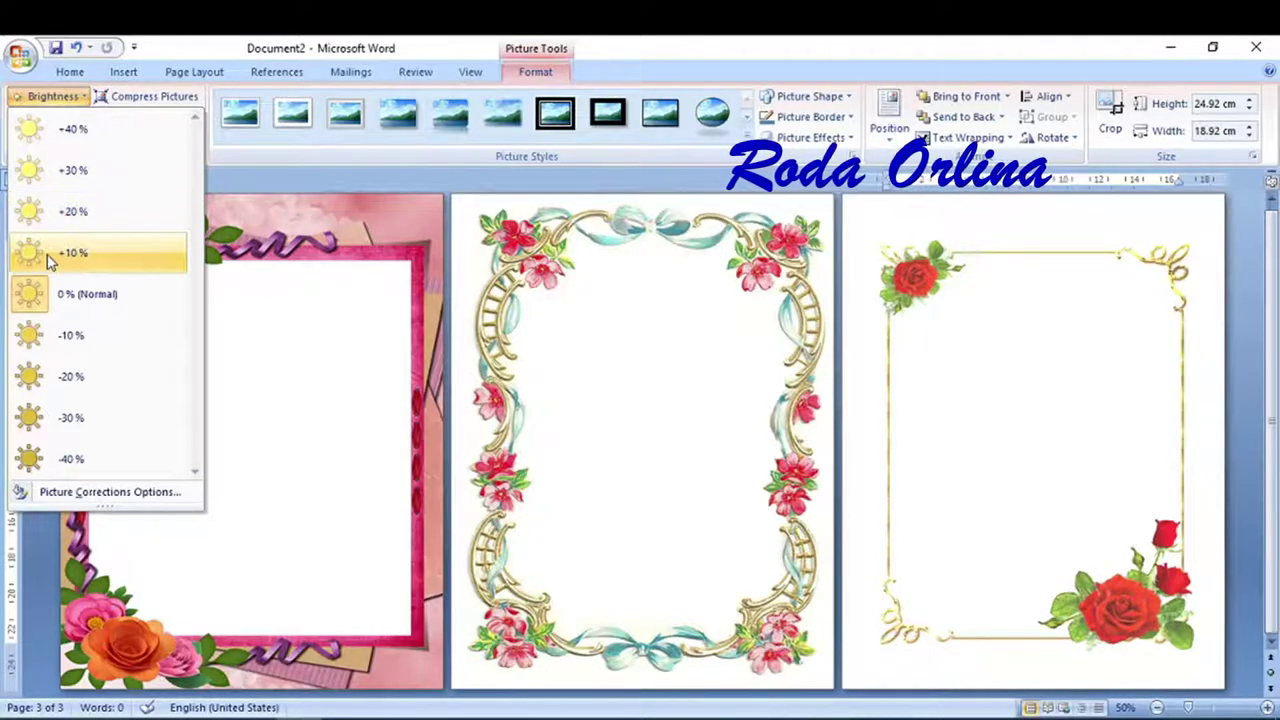
- Brighten the rose frame by +10% and check each page's frame picture
click(50, 256)
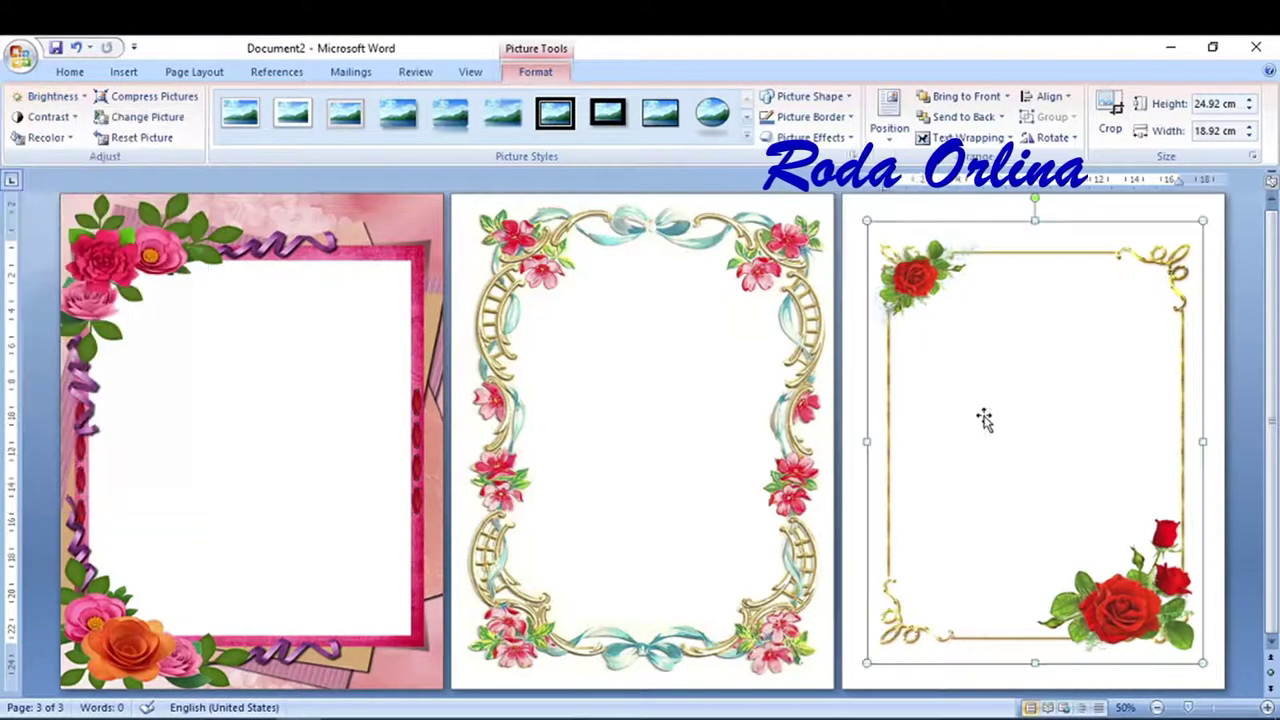
click(822, 530)
click(1155, 497)
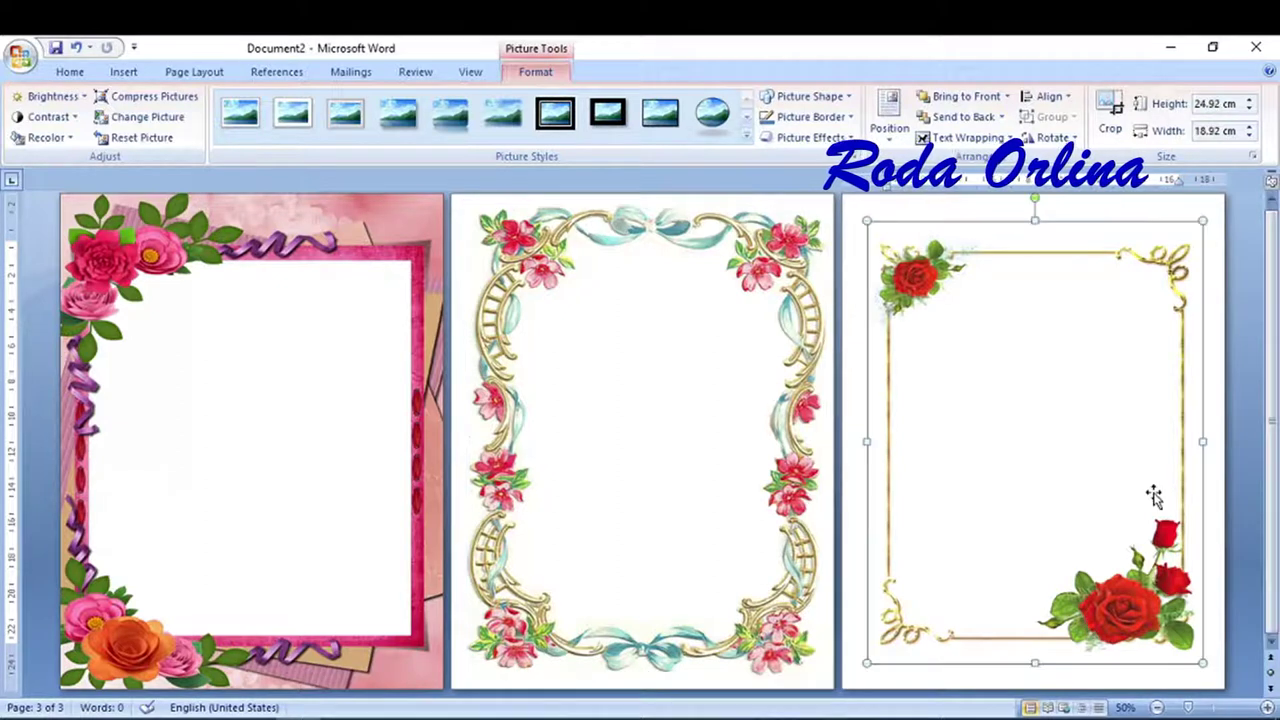
click(640, 472)
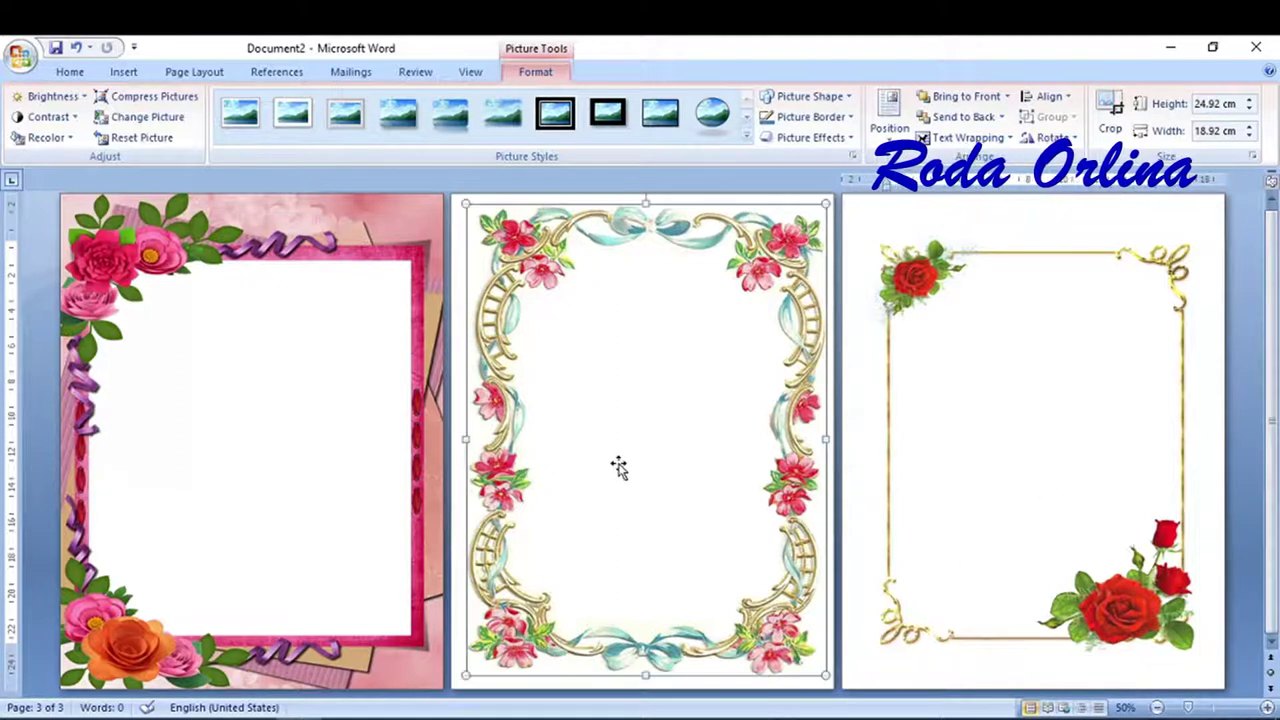
click(280, 330)
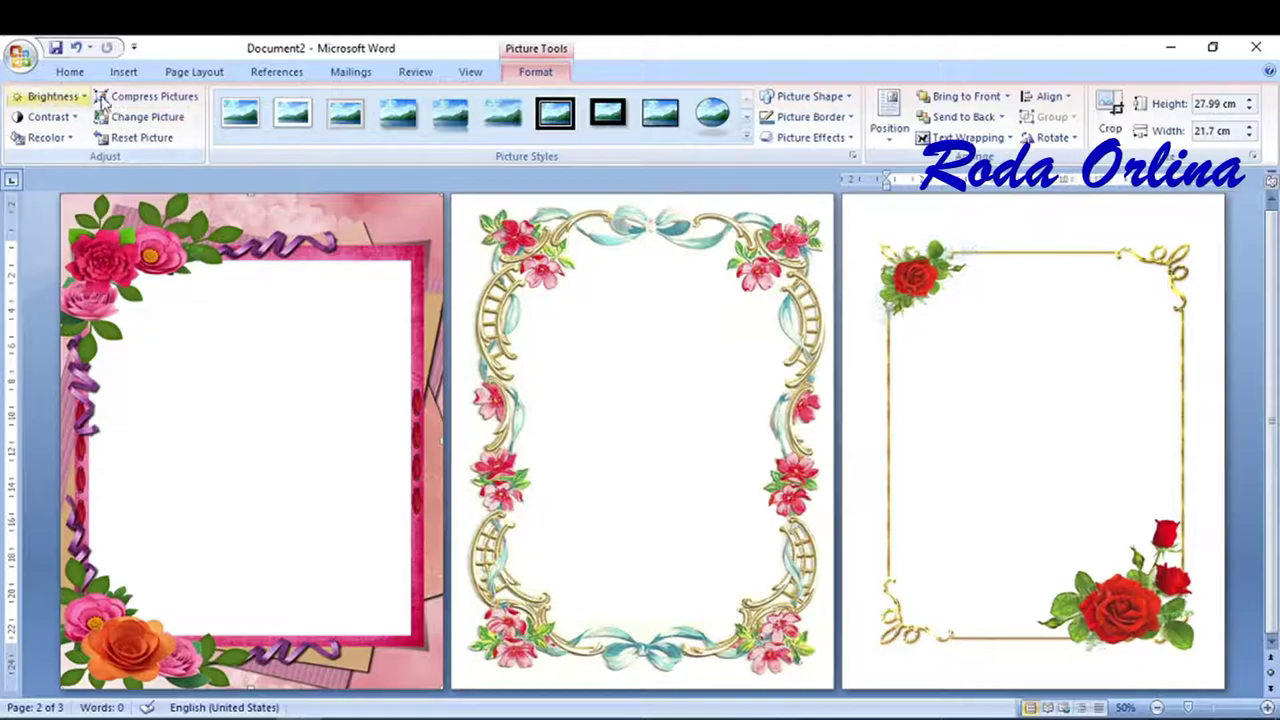
click(123, 72)
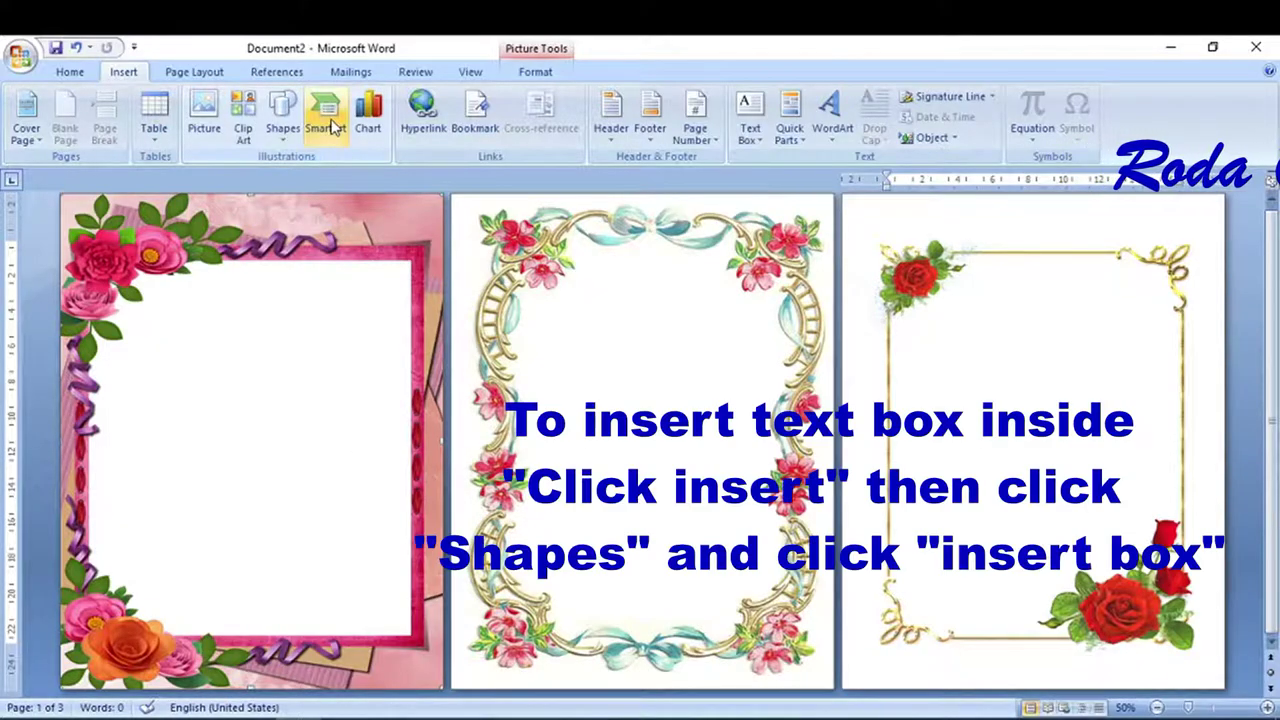
- Draw a 15.08 × 13.92 cm text box inside page 1's pink floral frame
click(282, 120)
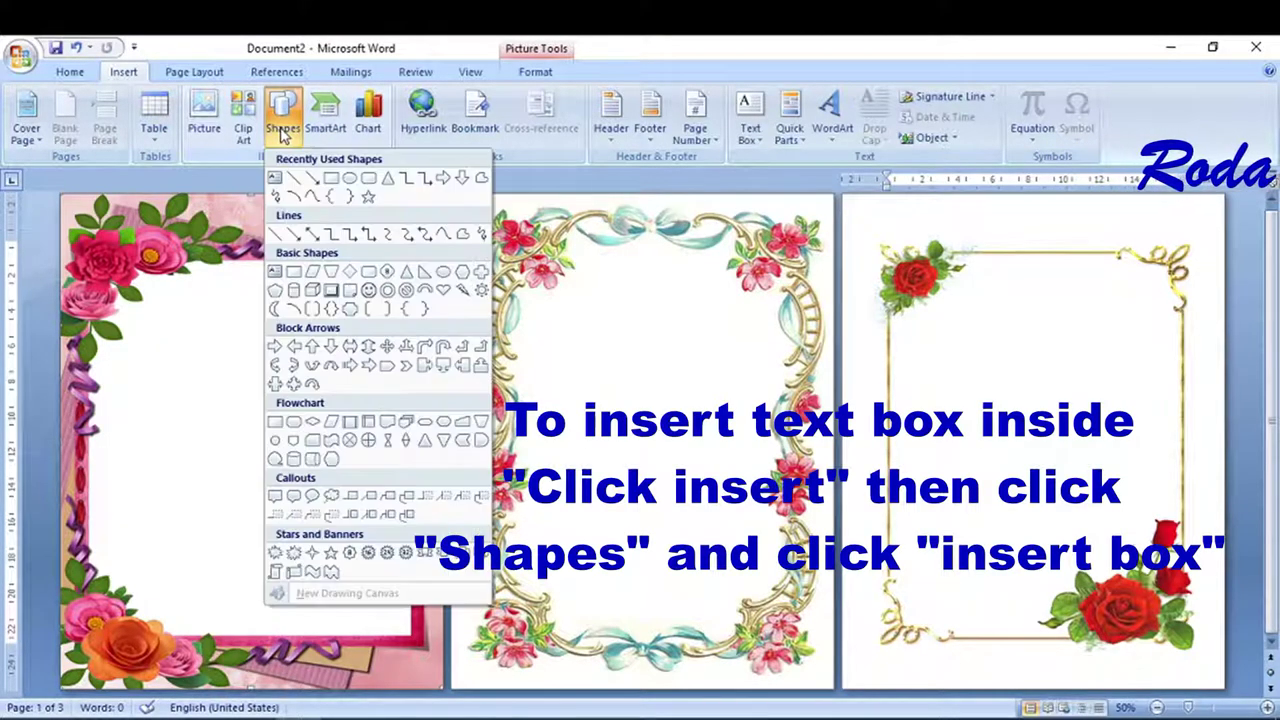
click(276, 178)
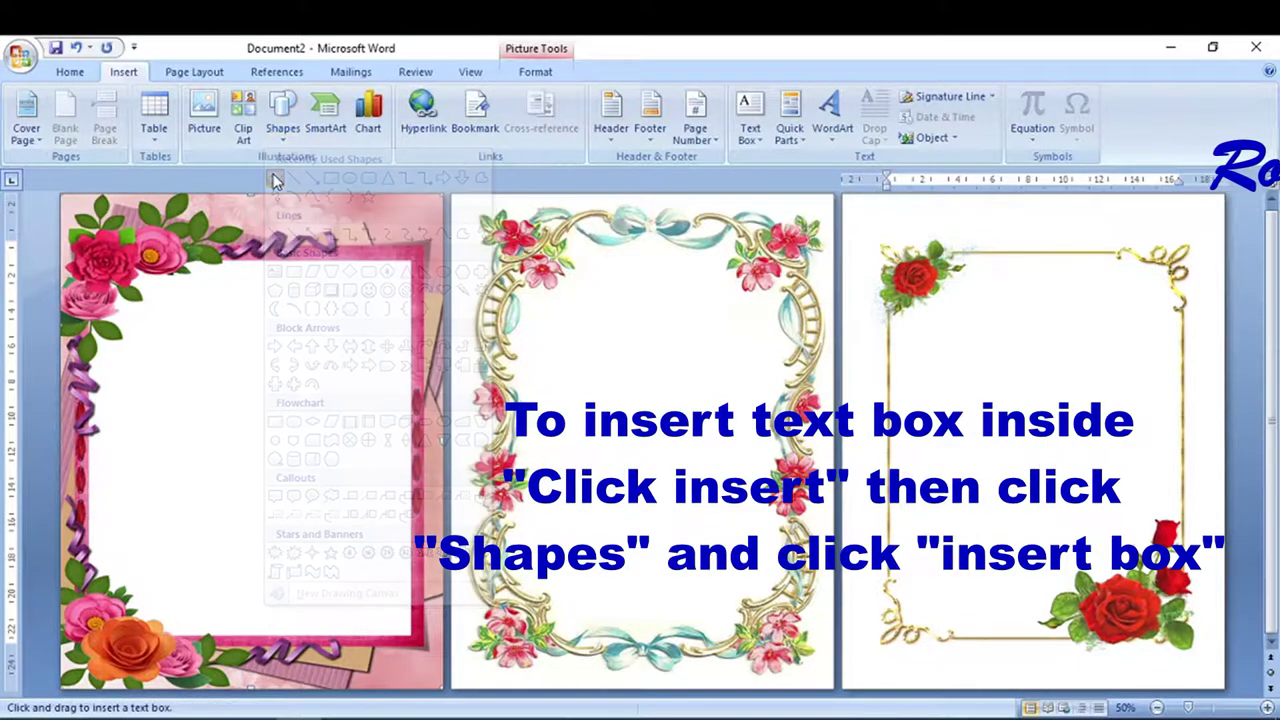
mouse_move(142, 318)
mouse_down()
mouse_move(115, 487)
mouse_move(392, 591)
mouse_up()
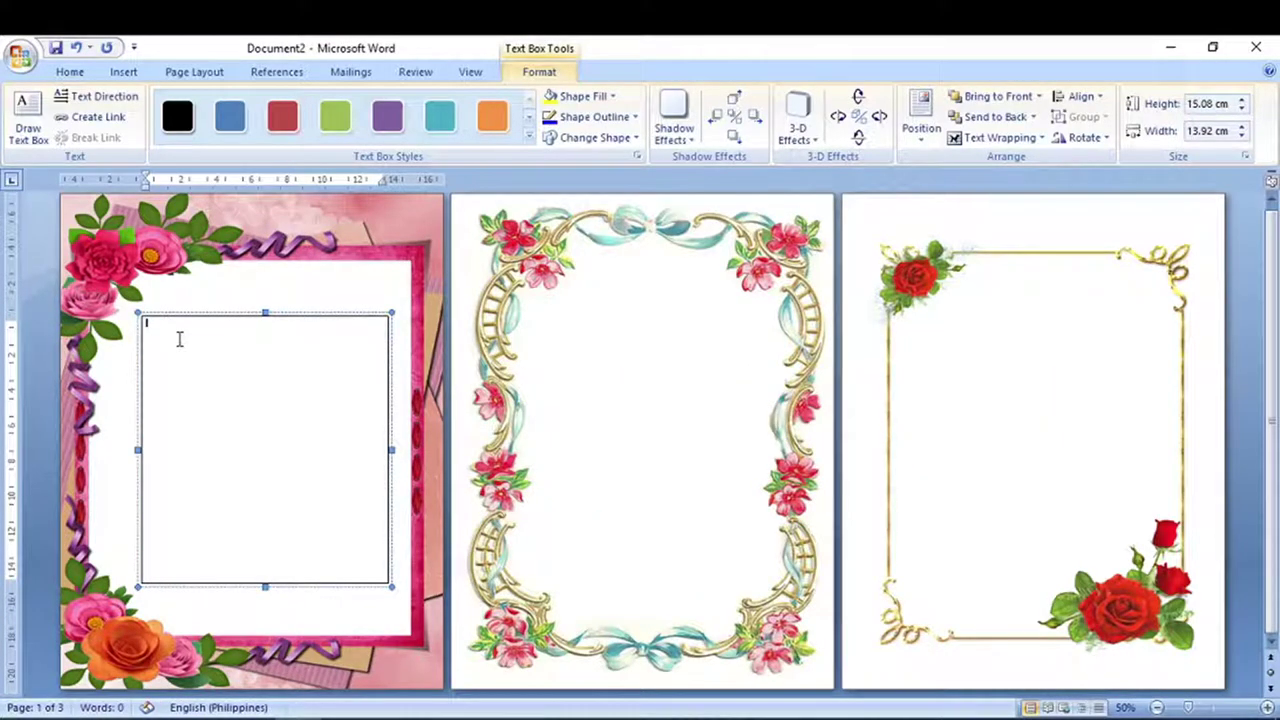
- Type 'Sample text here:' into the page 1 text box
scroll(180, 339, up, 7)
text(d)
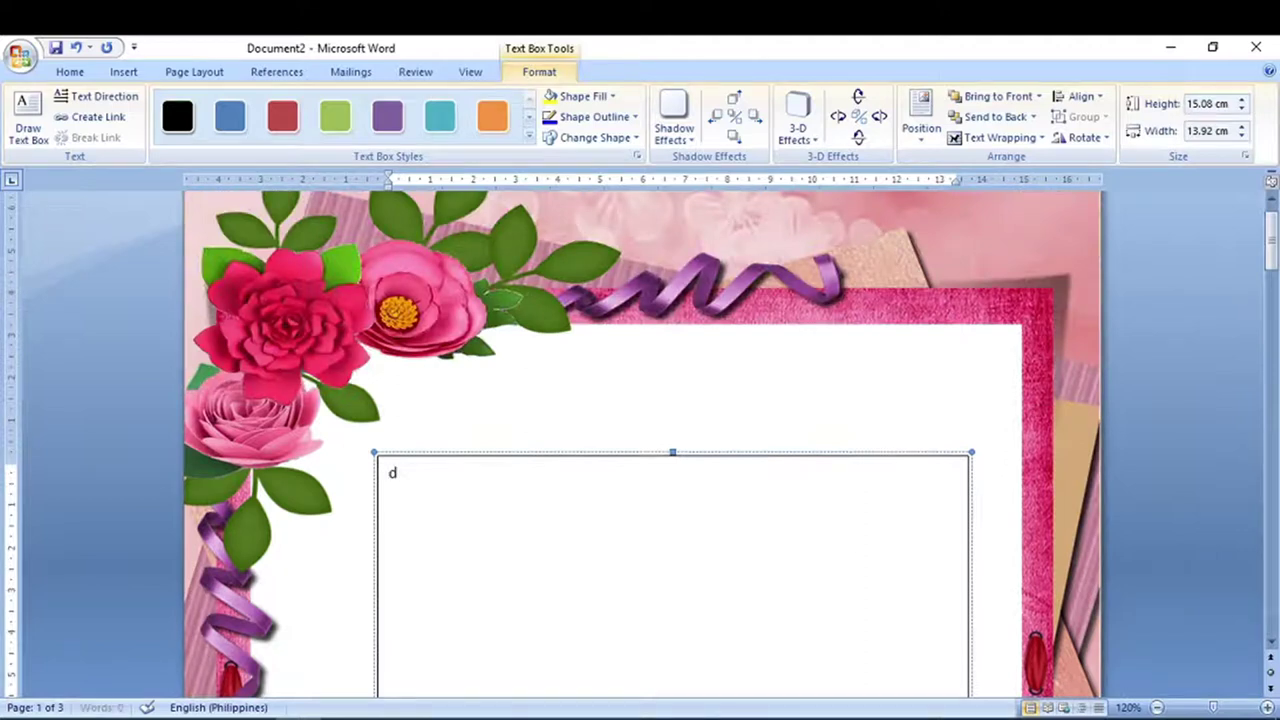
key(BackSpace)
text(text here:)
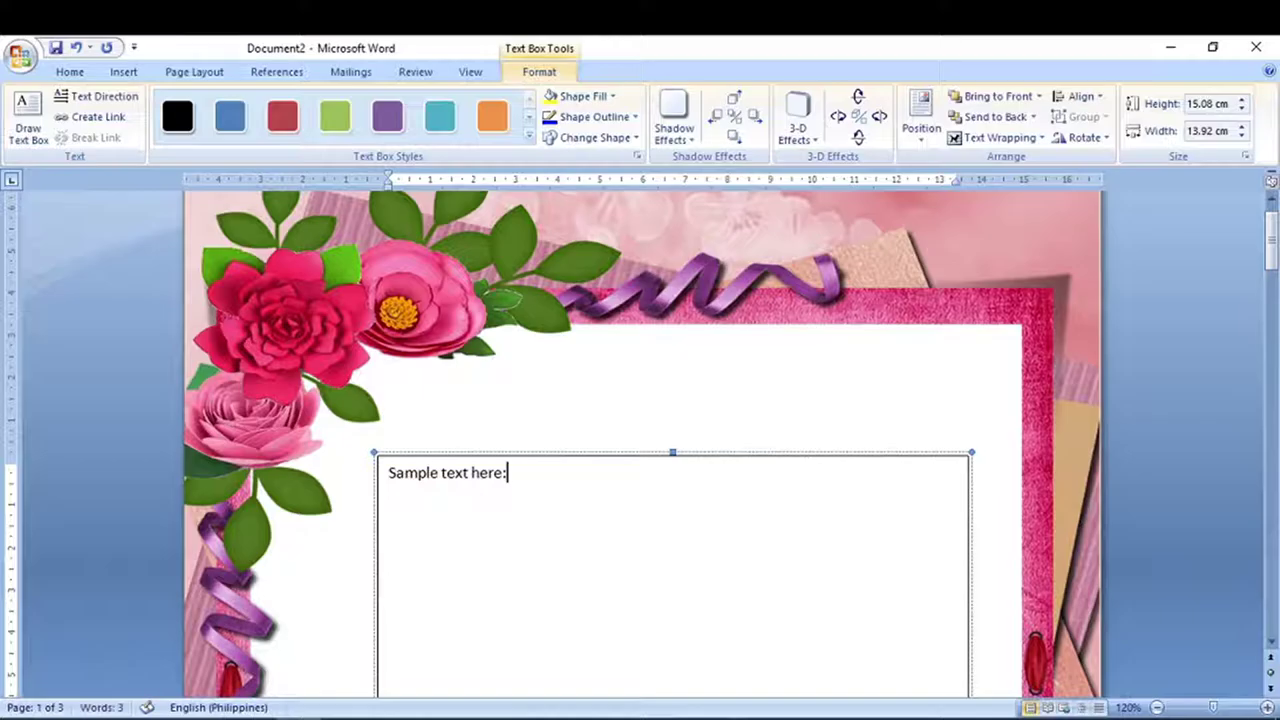
scroll(497, 490, down, 1)
scroll(497, 490, down, 1)
scroll(497, 490, down, 1)
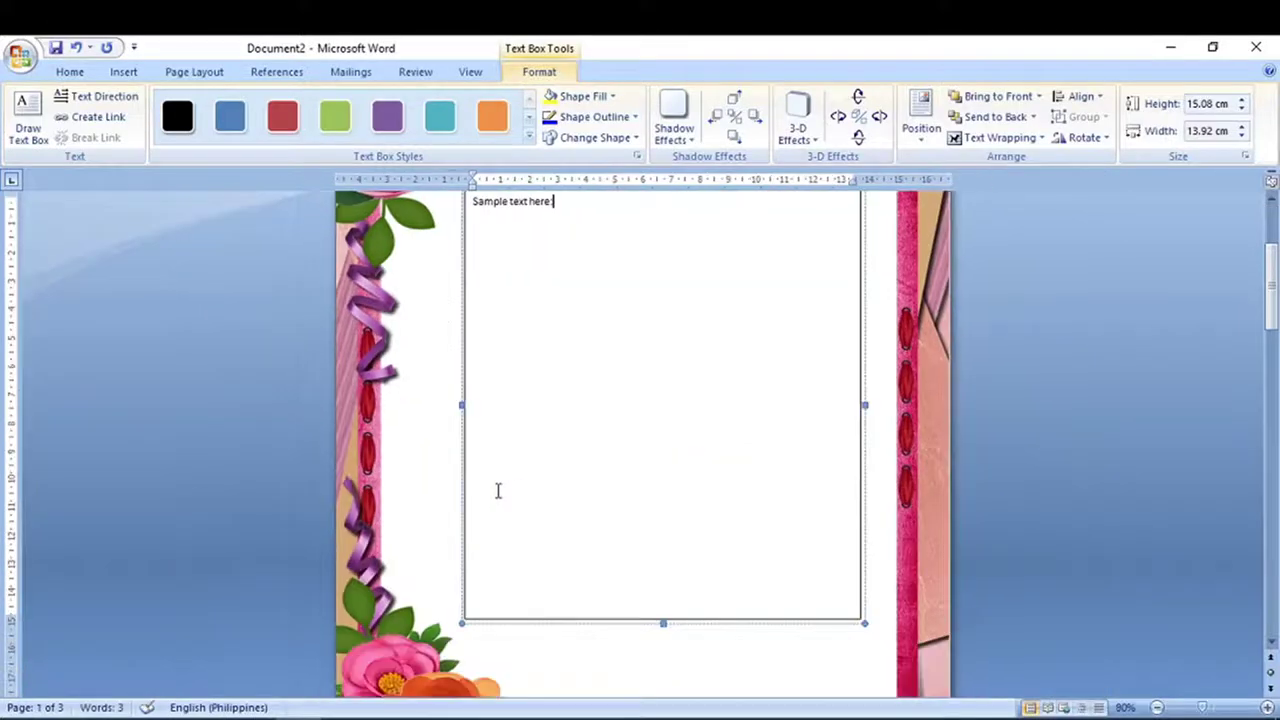
scroll(497, 488, up, 3)
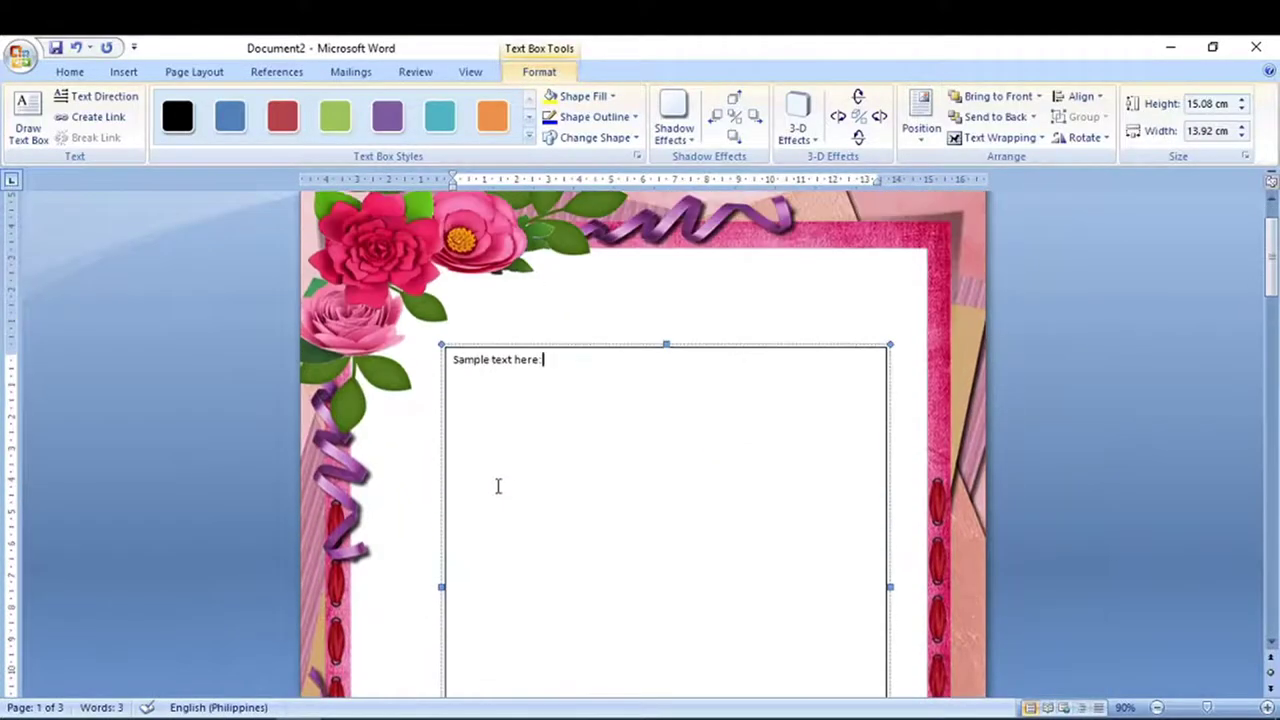
- Replace the box's text with the command =rand()
key(ctrl+a)
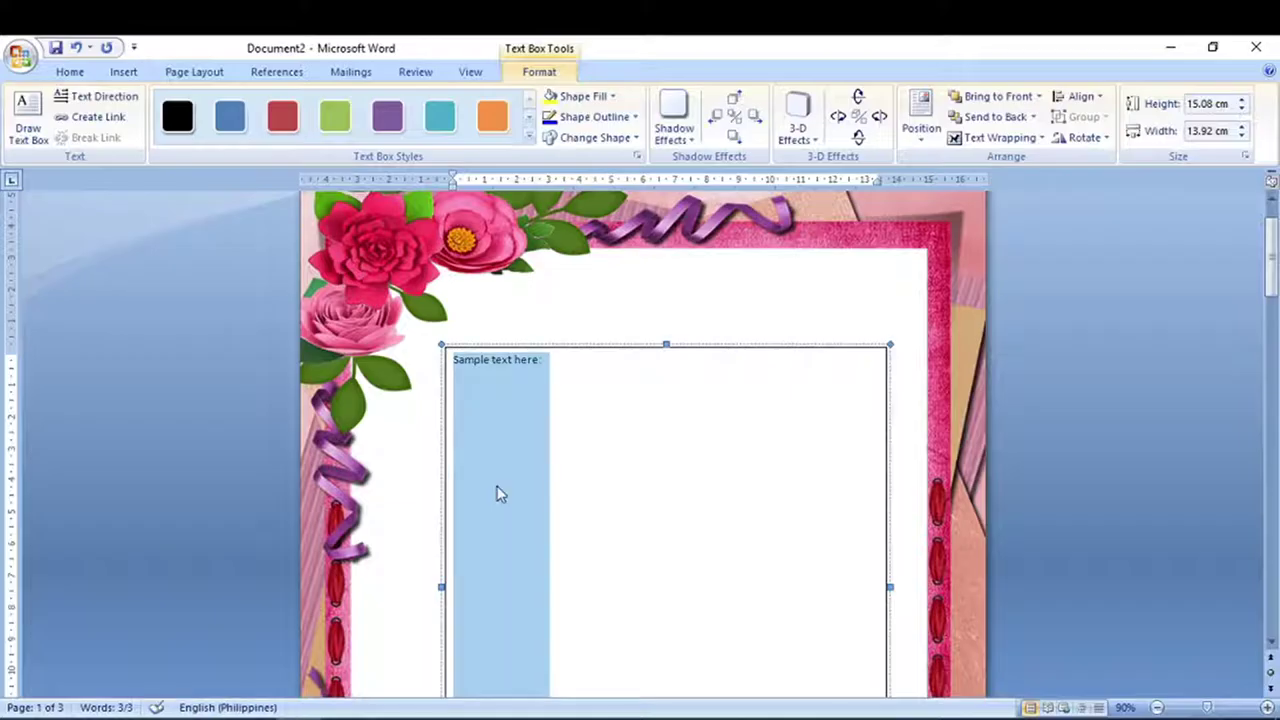
scroll(500, 494, up, 5)
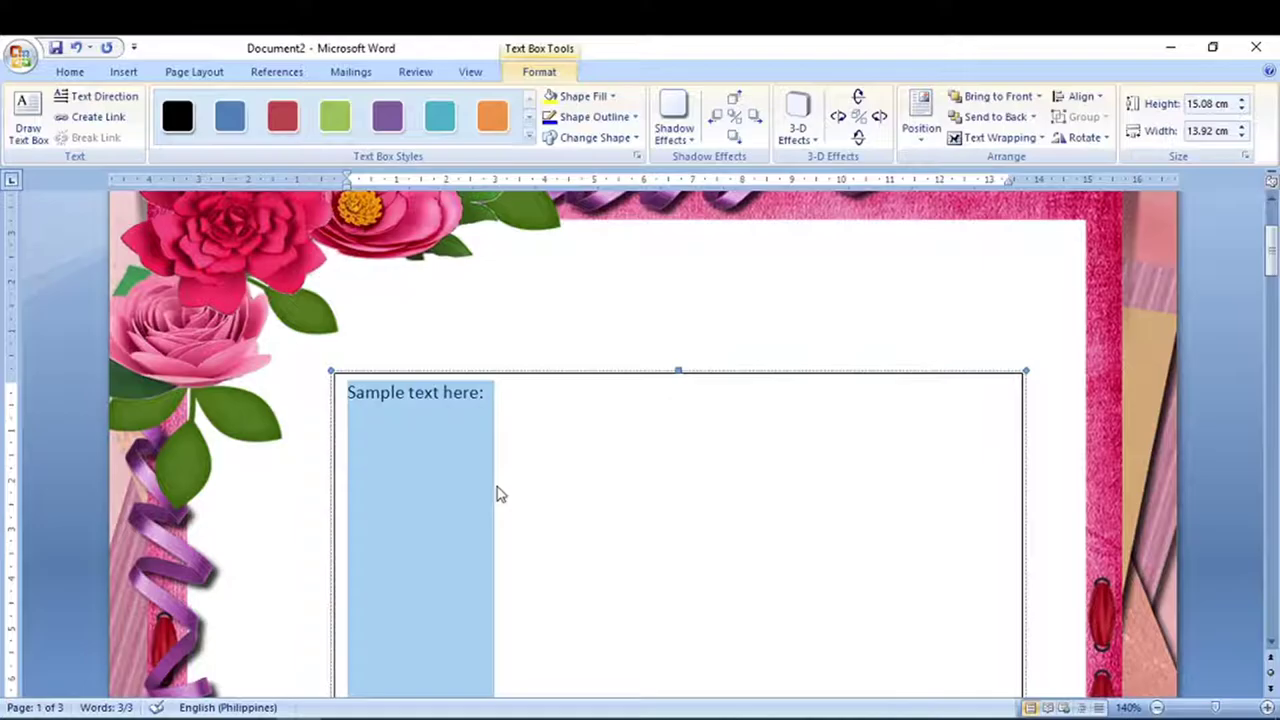
text(=rand()
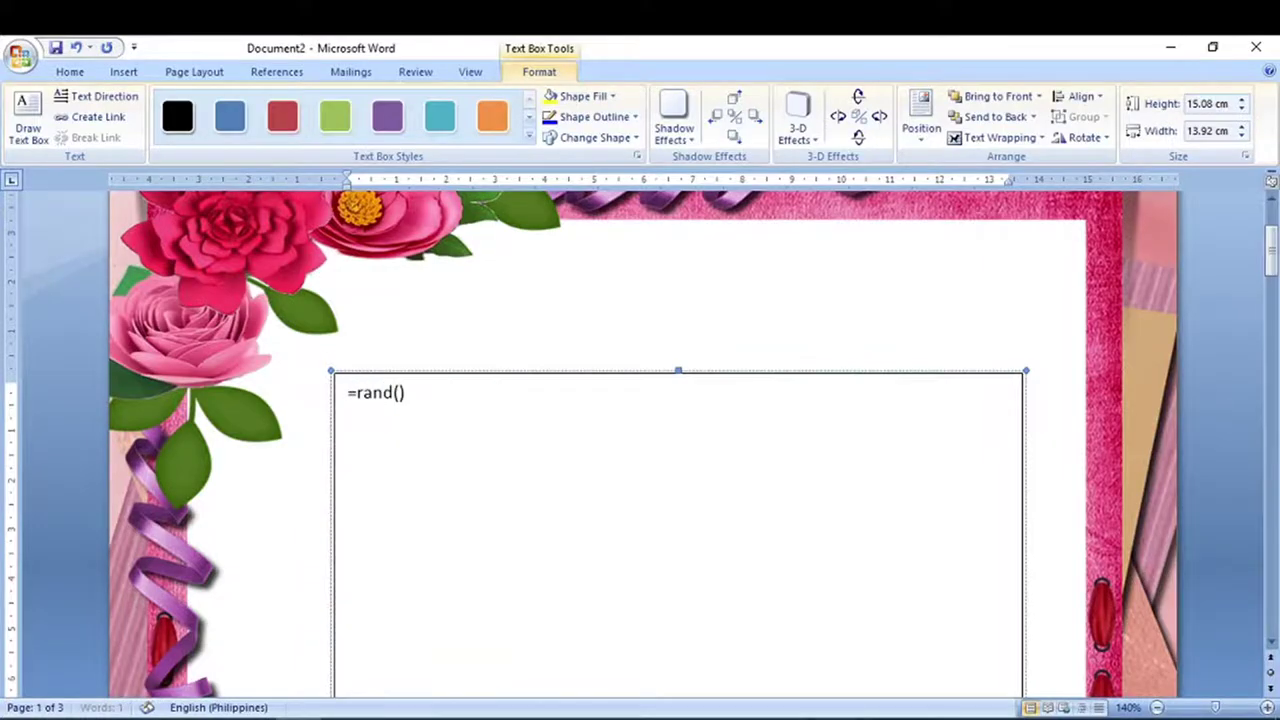
- Expand =rand() into sample paragraphs in the page-1 text box and delete the third paragraph
key(Return)
scroll(498, 487, up, 1)
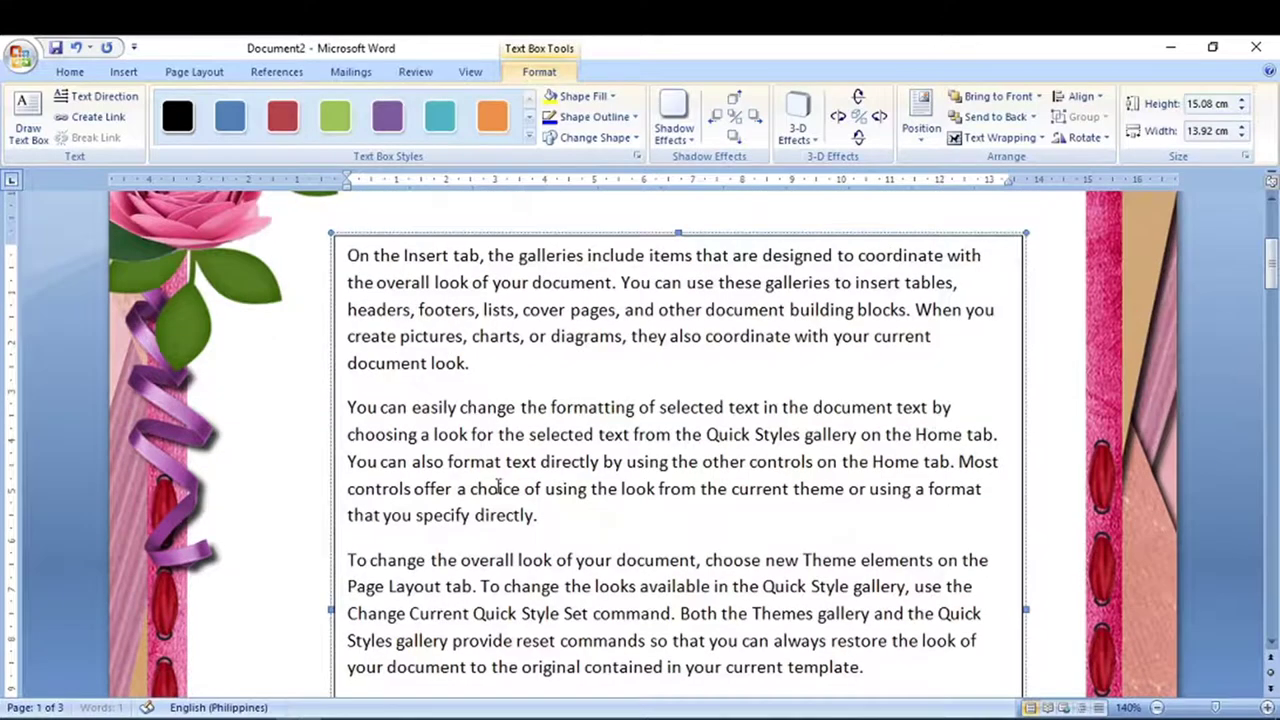
scroll(498, 487, down, 5)
scroll(496, 480, down, 2)
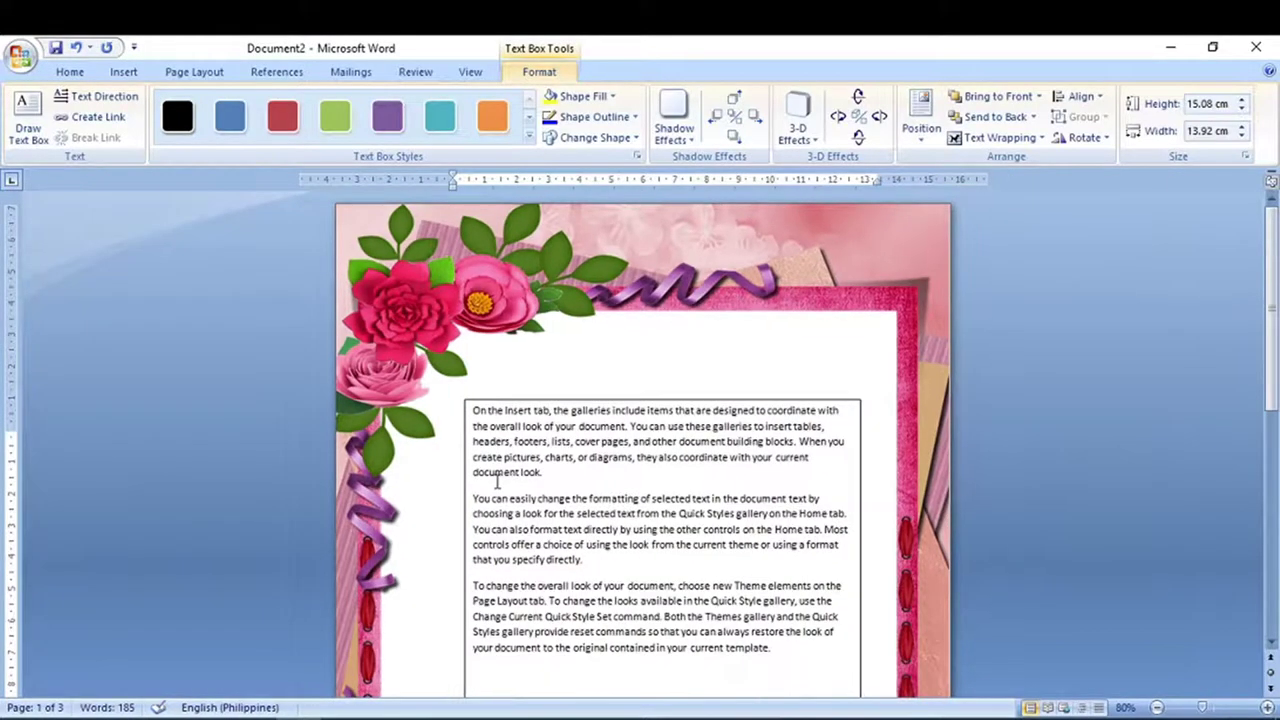
scroll(500, 487, down, 4)
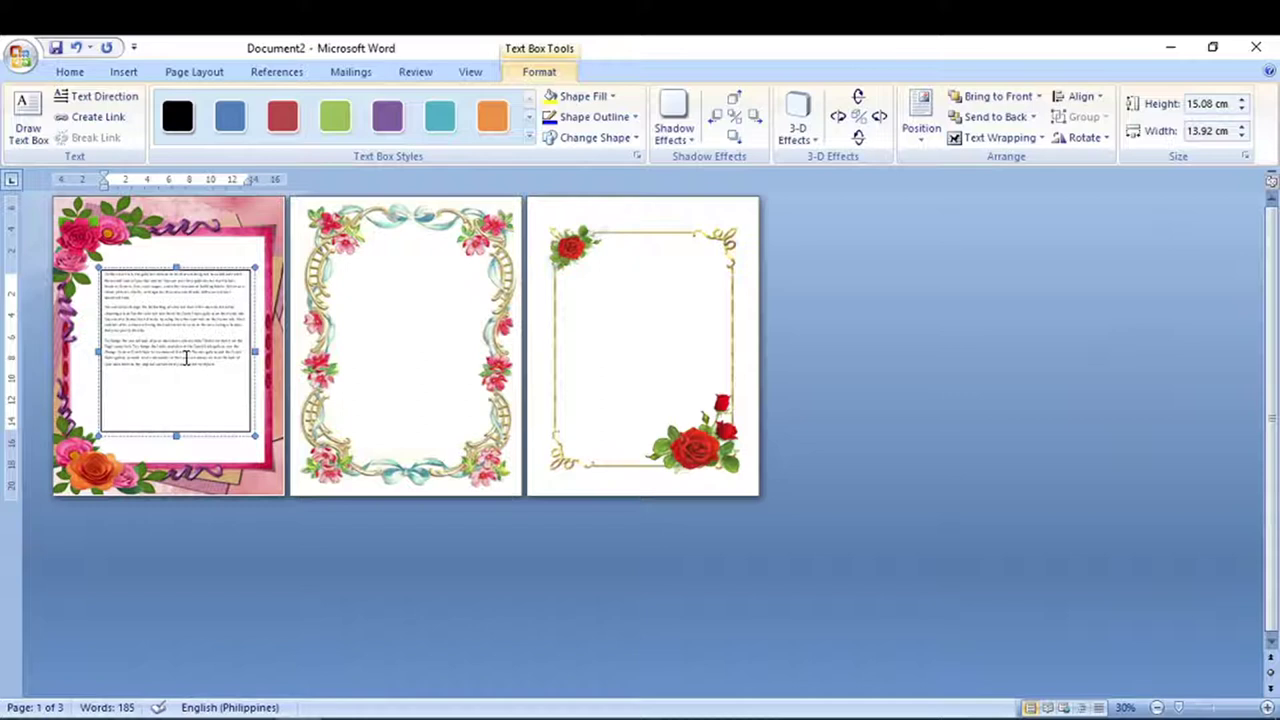
drag(223, 365, 99, 345)
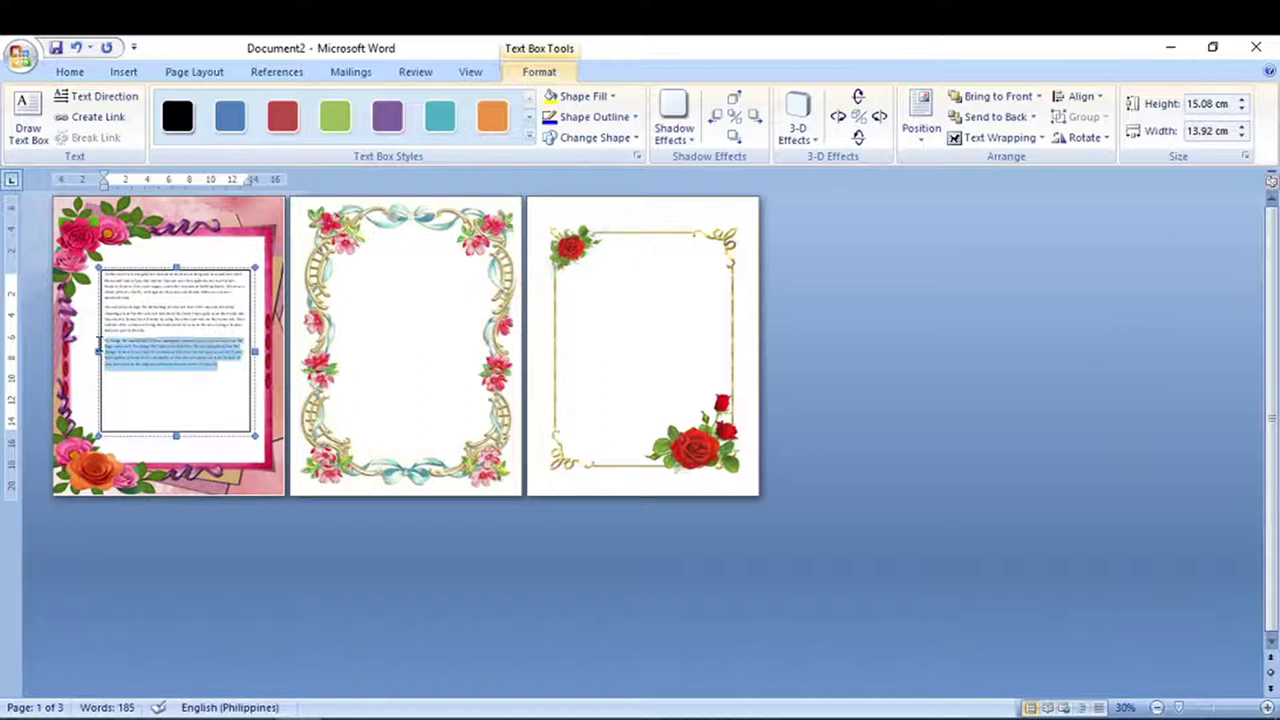
key(Delete)
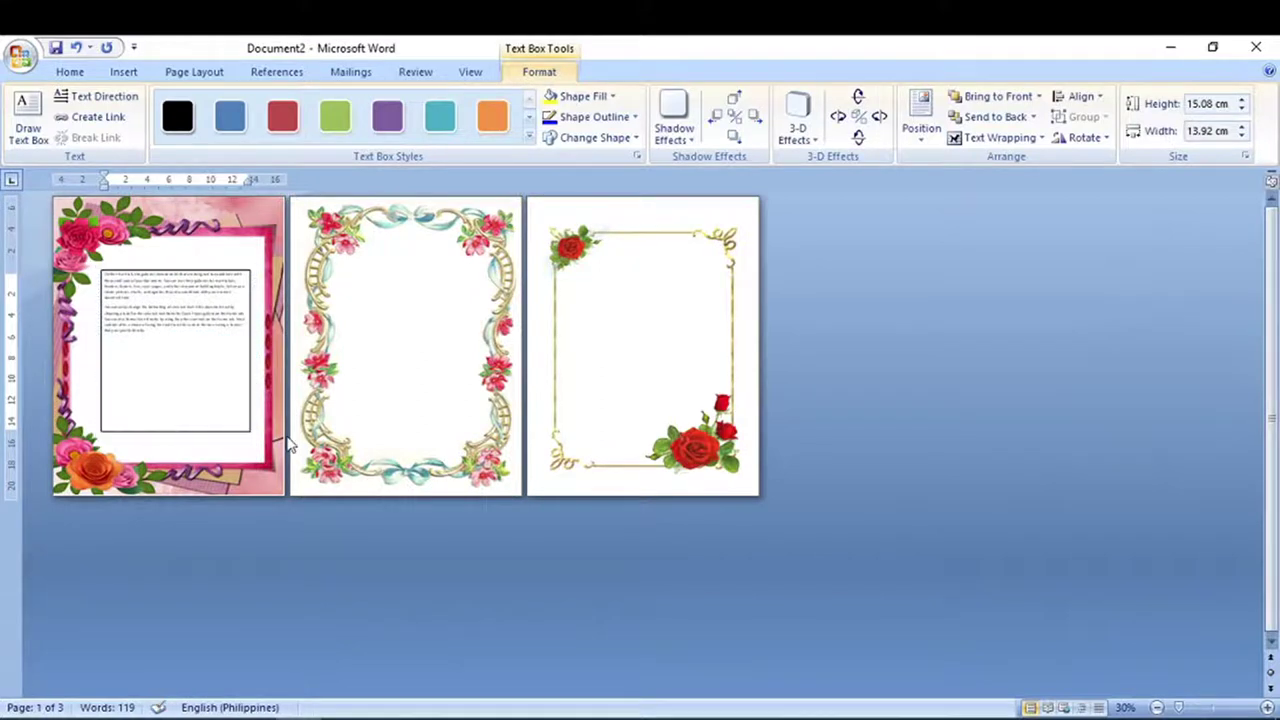
- Select all the remaining text in the page-1 text box
scroll(286, 445, up, 3)
scroll(287, 436, up, 2)
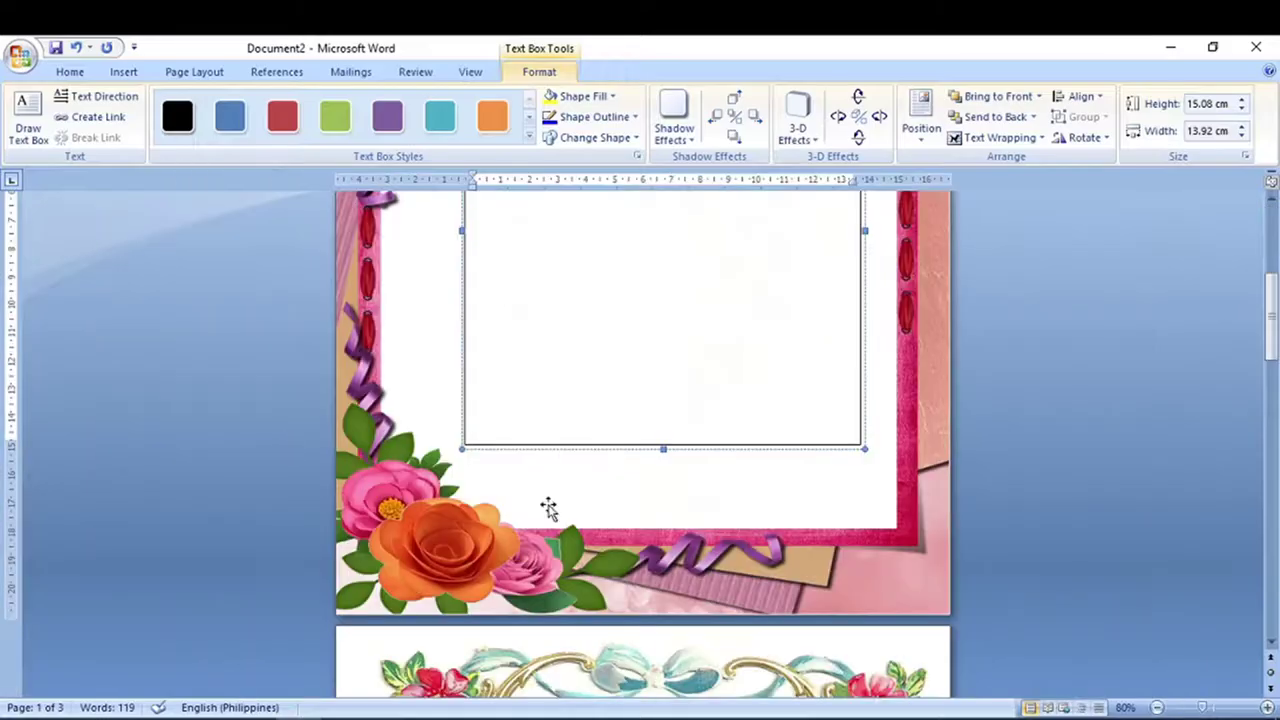
scroll(555, 505, up, 3)
scroll(646, 505, up, 3)
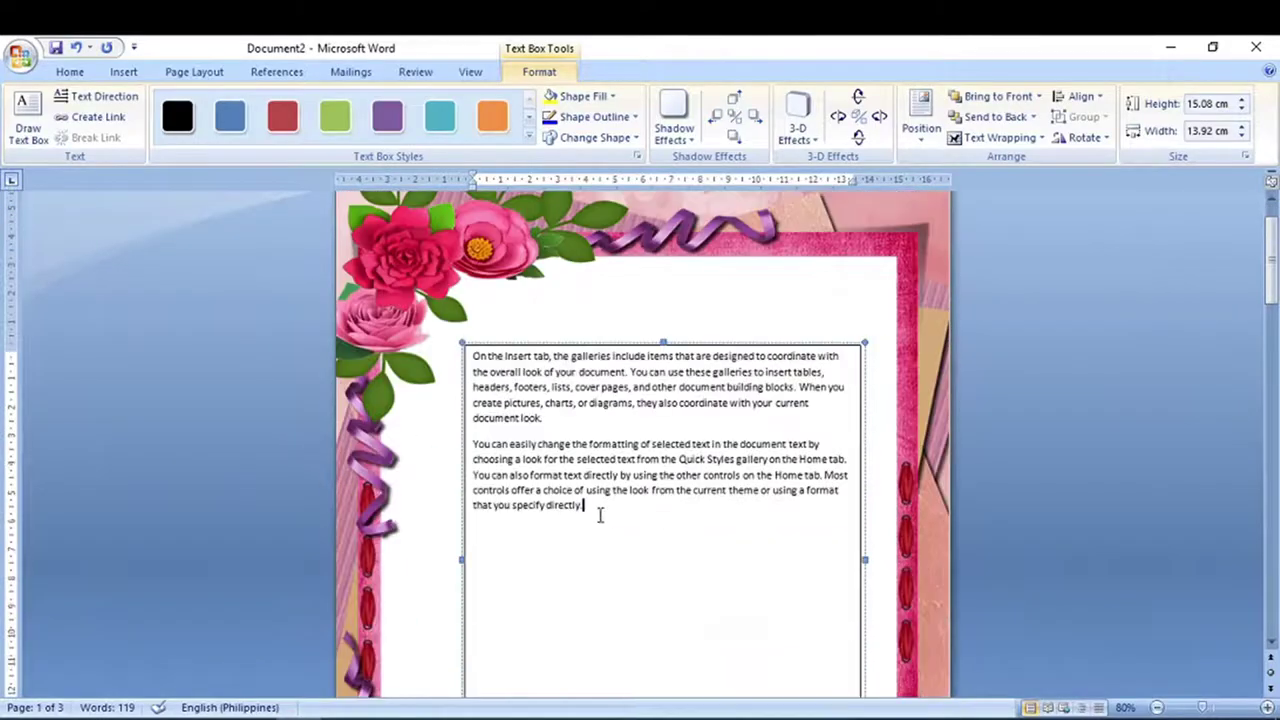
drag(600, 515, 470, 354)
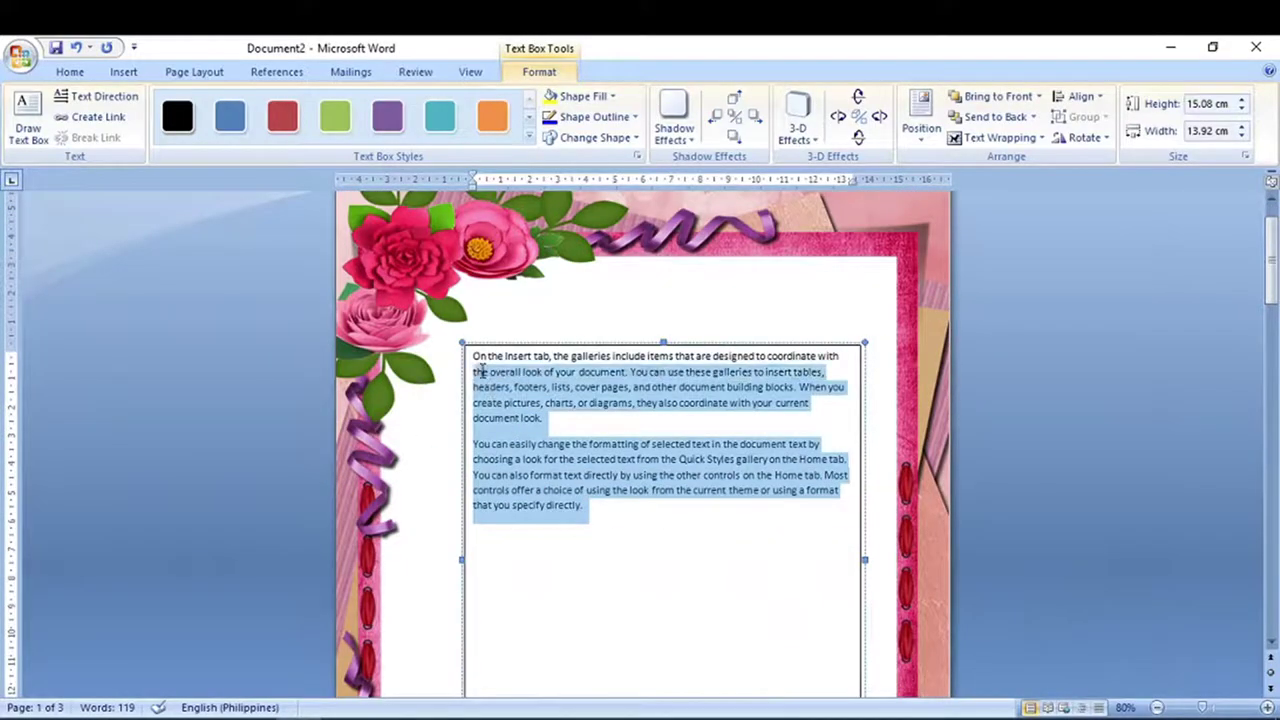
- Grow both page-1 paragraphs from 11 pt to 22 pt Calibri with Grow Font
click(70, 72)
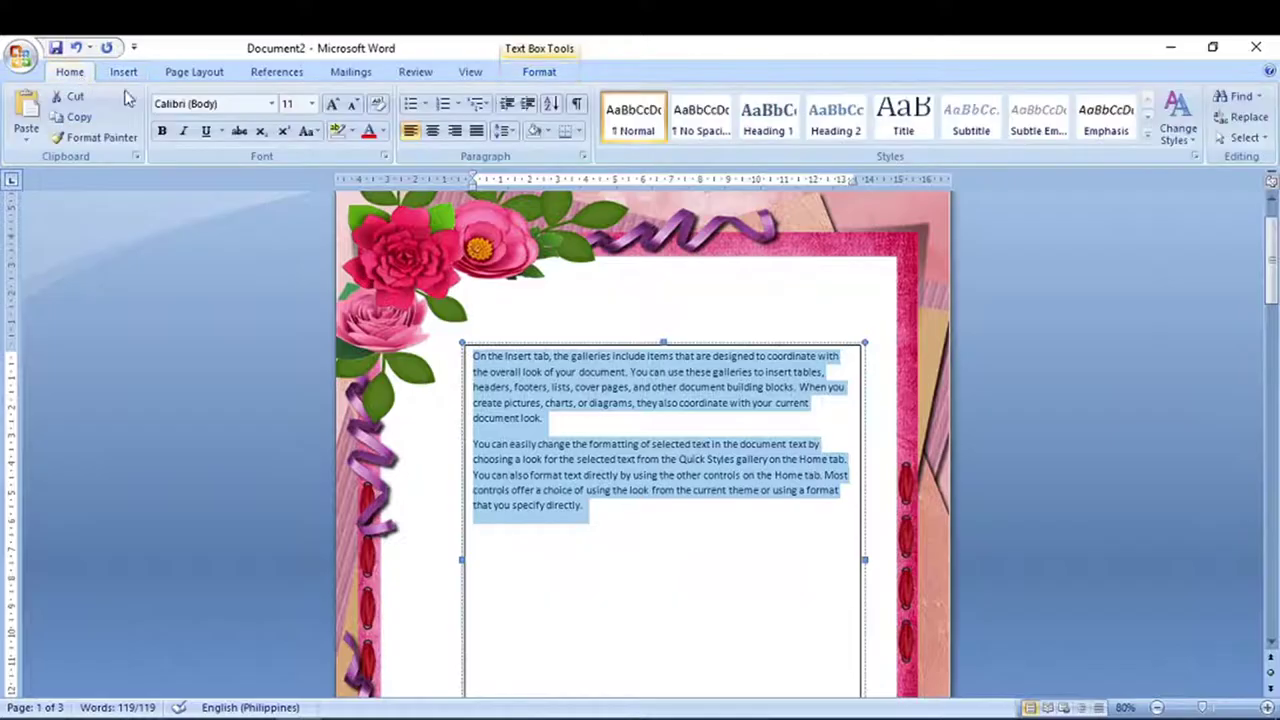
click(333, 106)
click(334, 106)
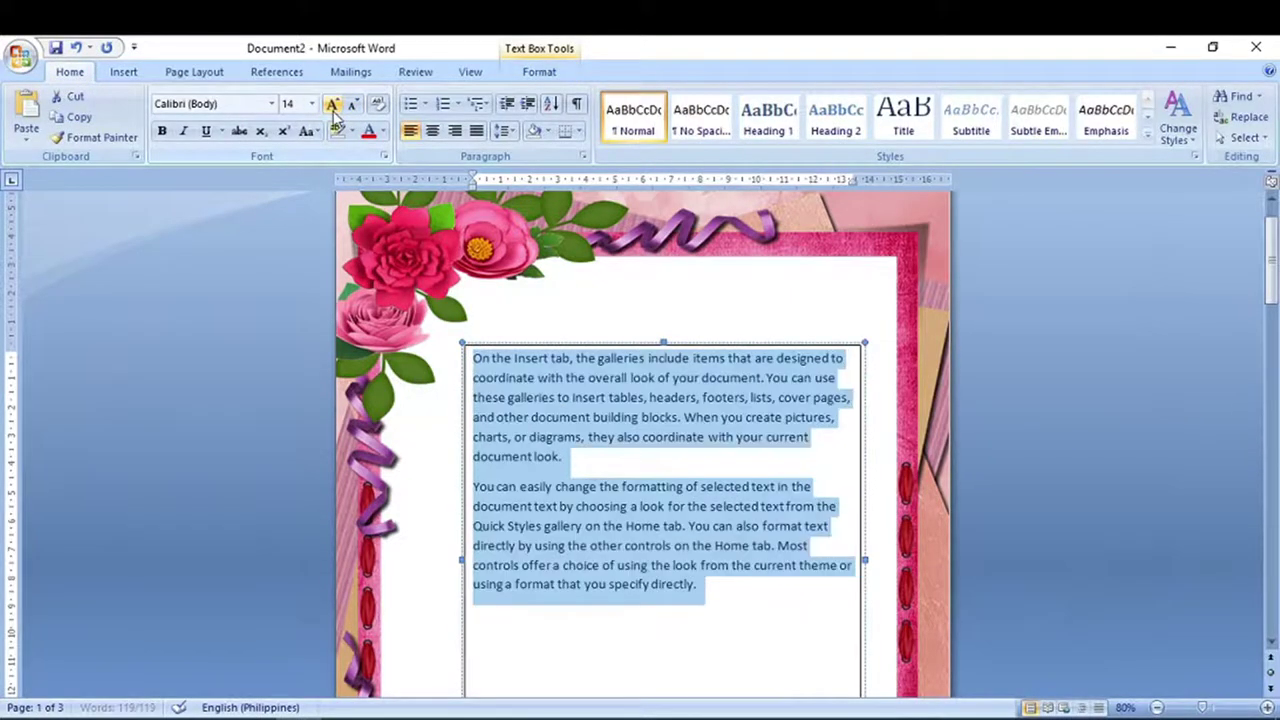
click(333, 105)
click(333, 105)
click(333, 105)
scroll(768, 405, down, 1)
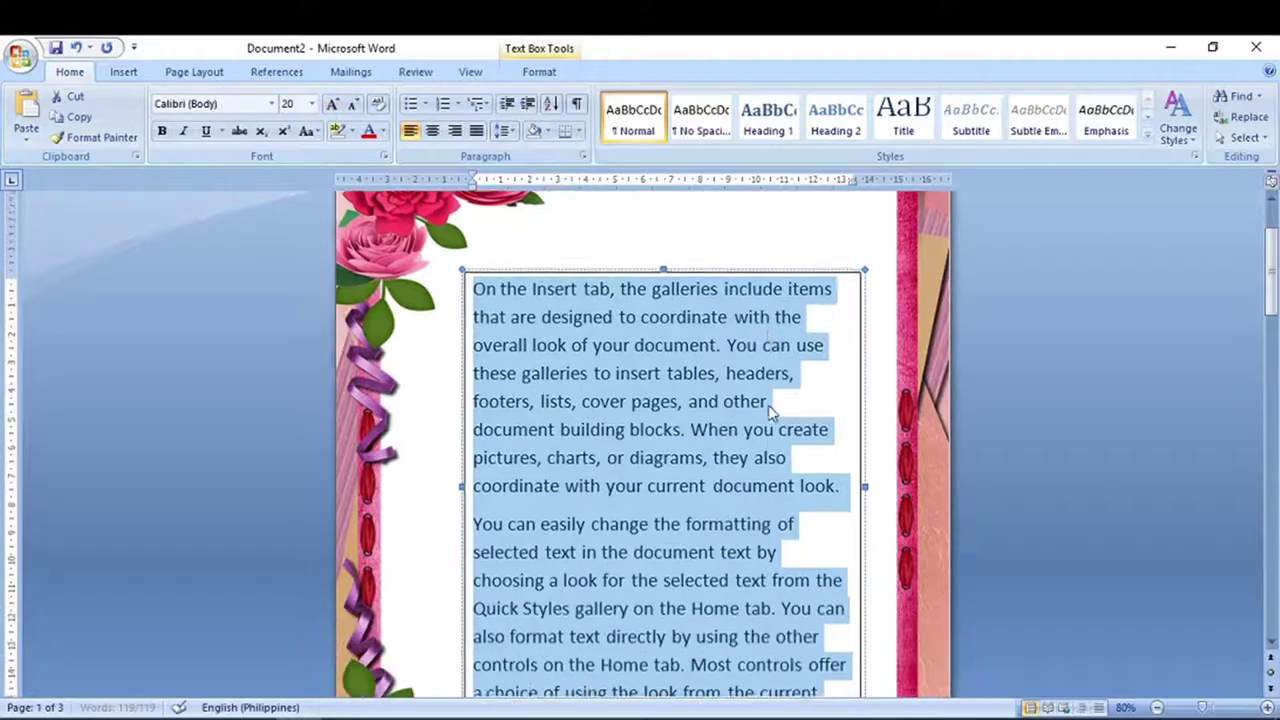
scroll(768, 405, down, 2)
scroll(768, 405, up, 1)
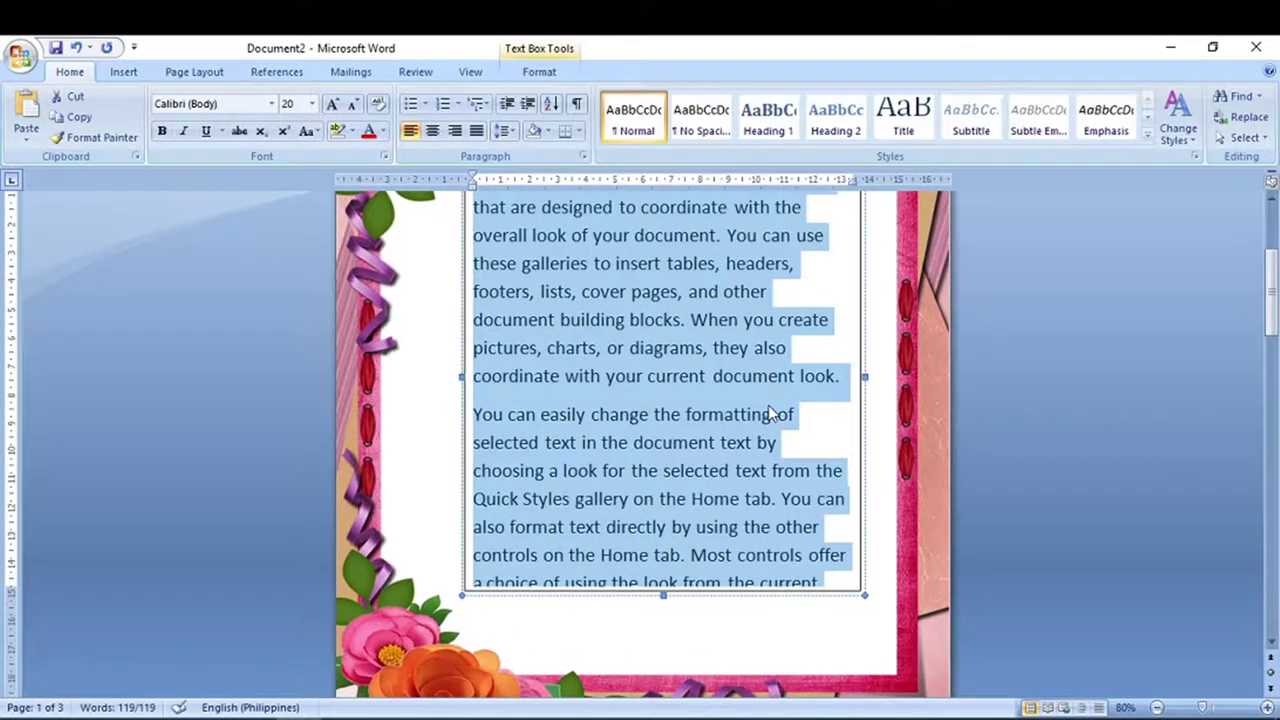
scroll(768, 405, up, 1)
scroll(767, 412, down, 2)
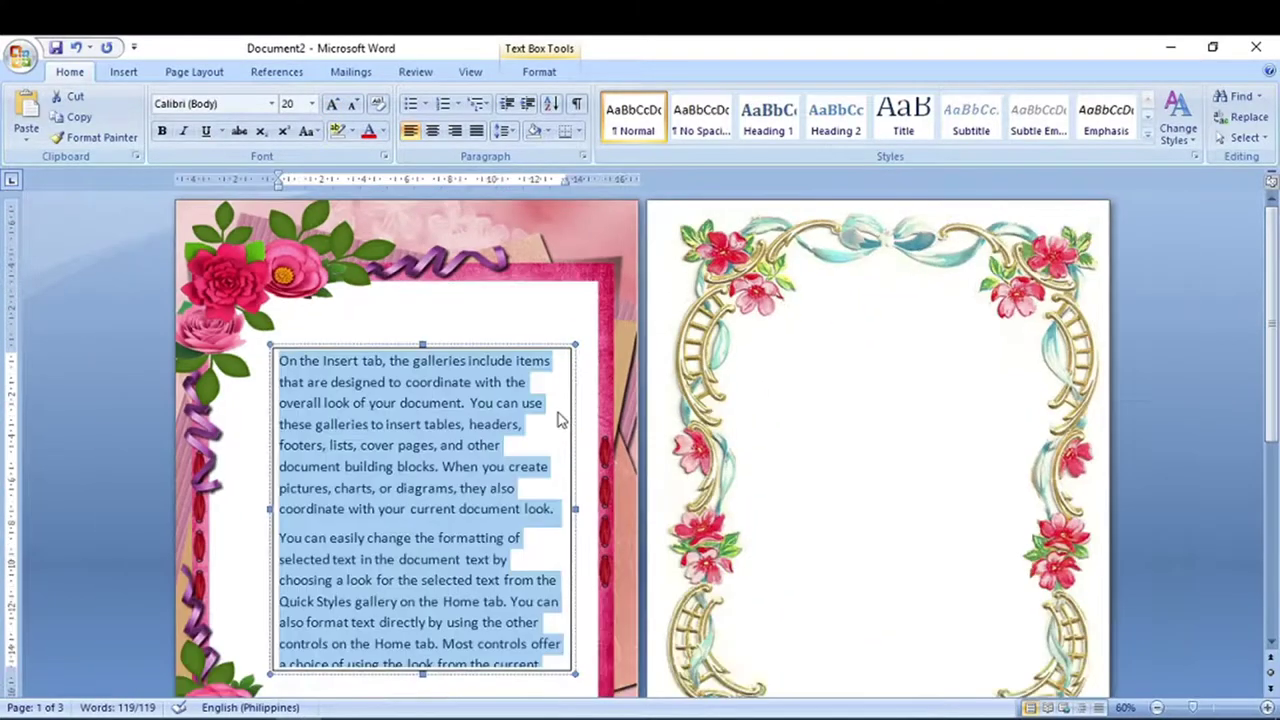
scroll(497, 360, down, 1)
click(332, 107)
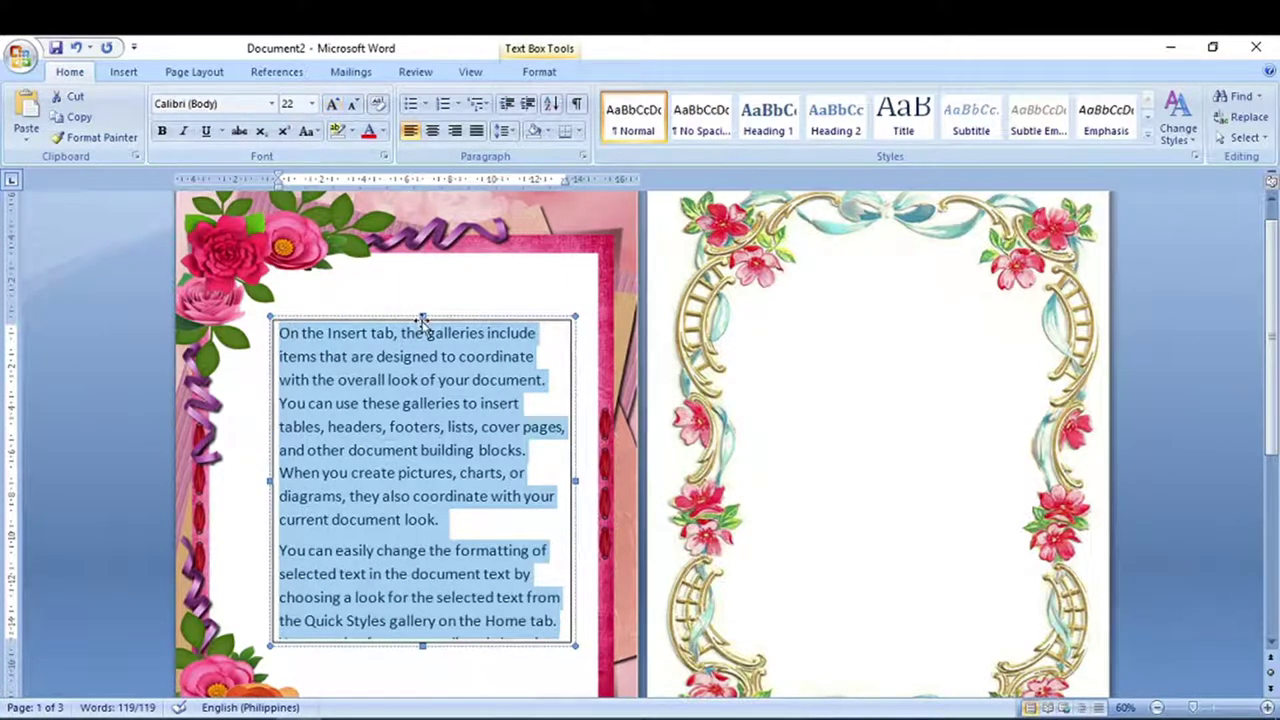
- Stretch the page-1 text box taller at top and bottom and shrink the text to 20 pt
drag(422, 312, 423, 292)
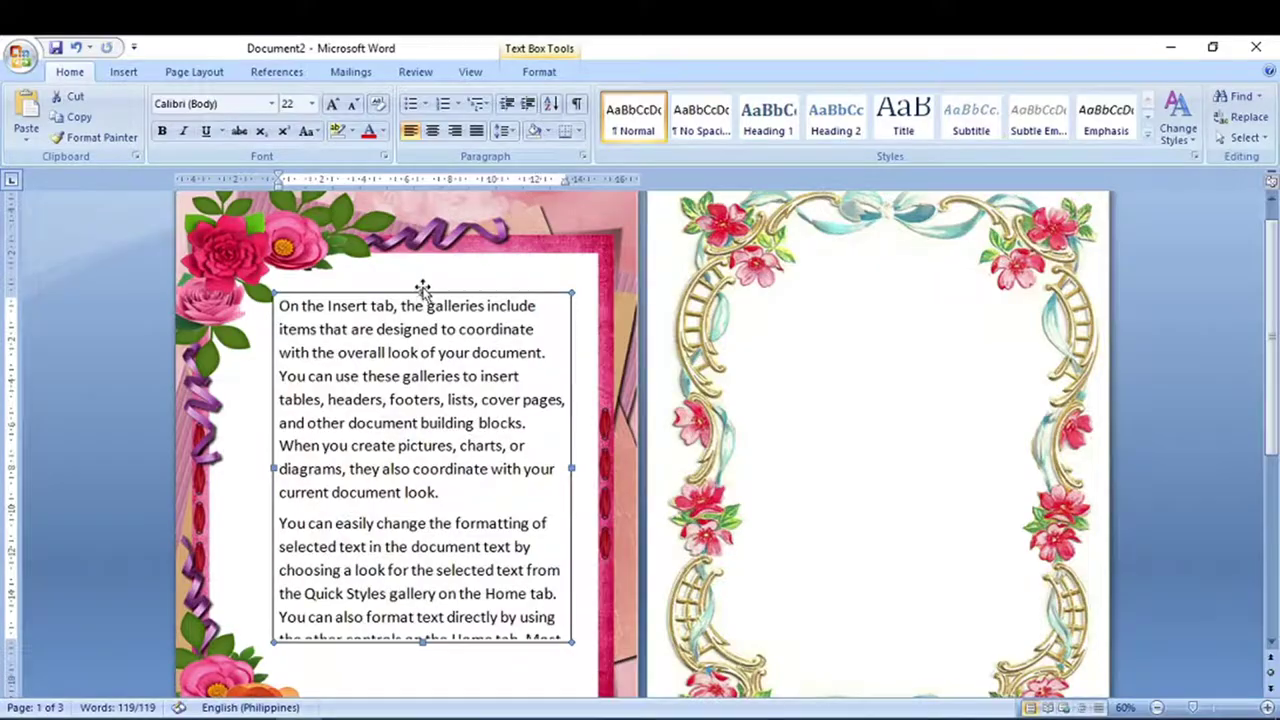
drag(417, 641, 420, 668)
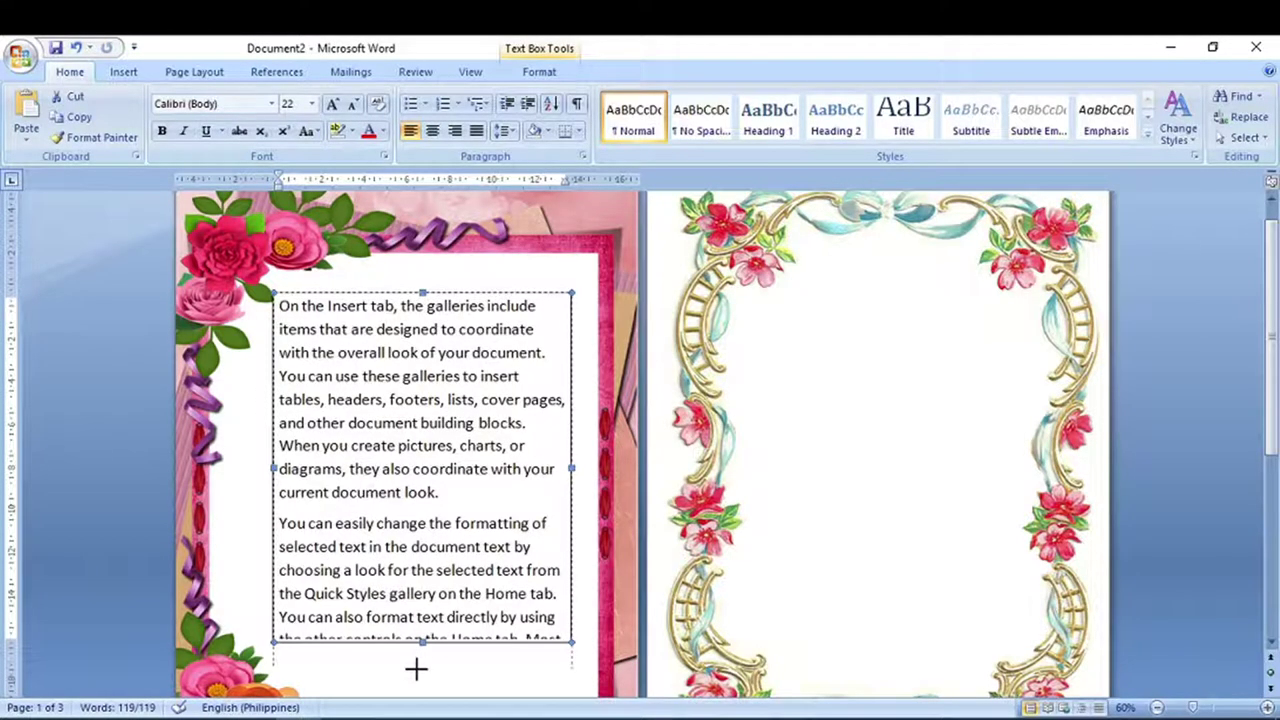
scroll(428, 572, down, 1)
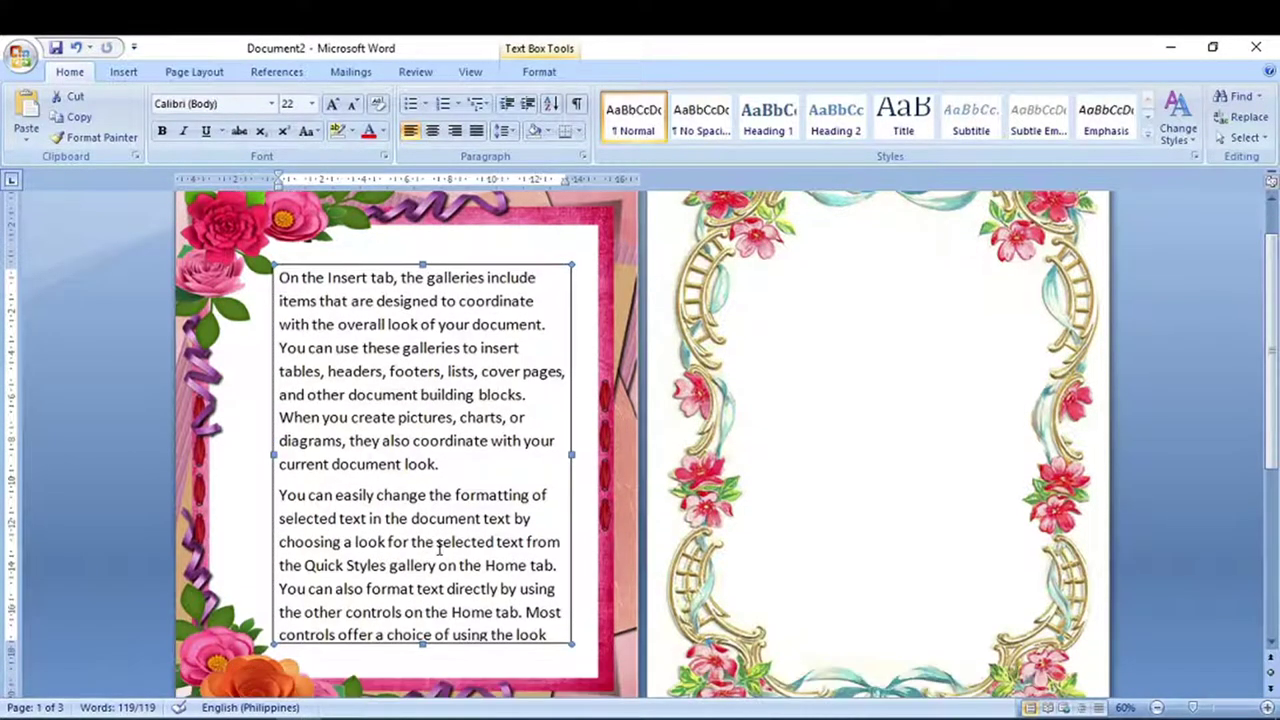
click(352, 104)
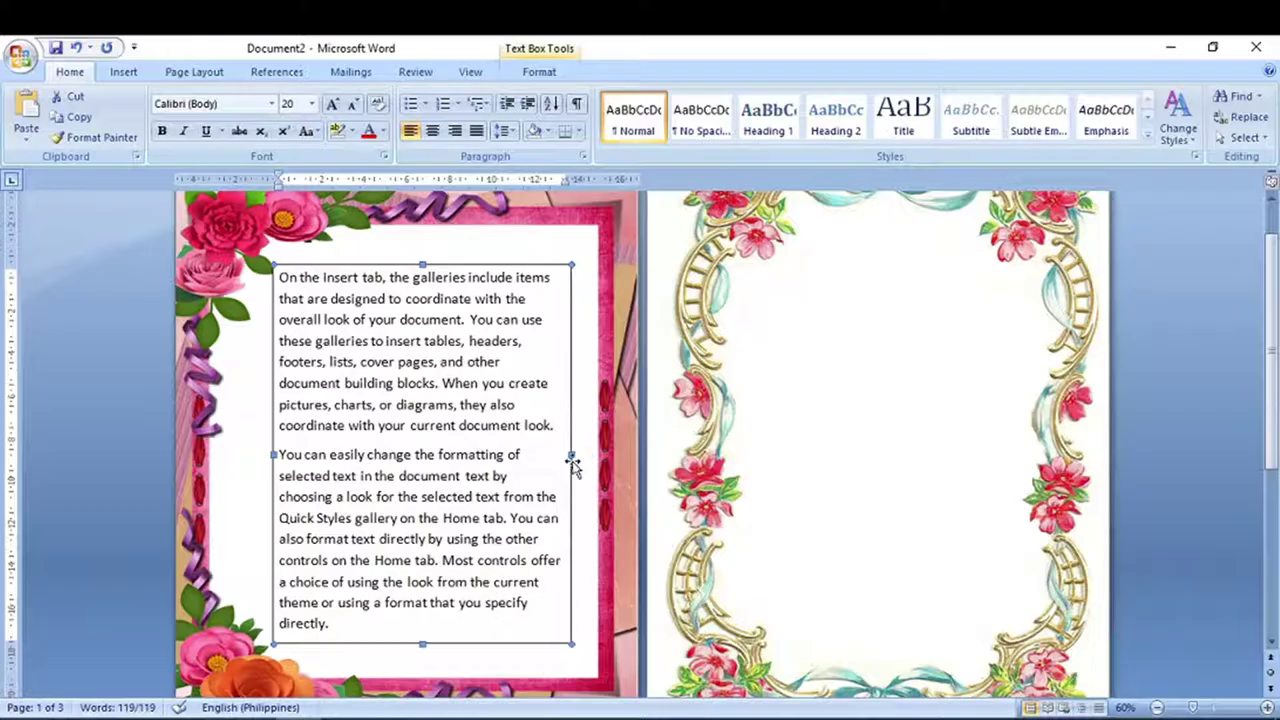
- Widen the page-1 text box to the right, making it 17.73 × 14.54 cm
drag(570, 455, 585, 455)
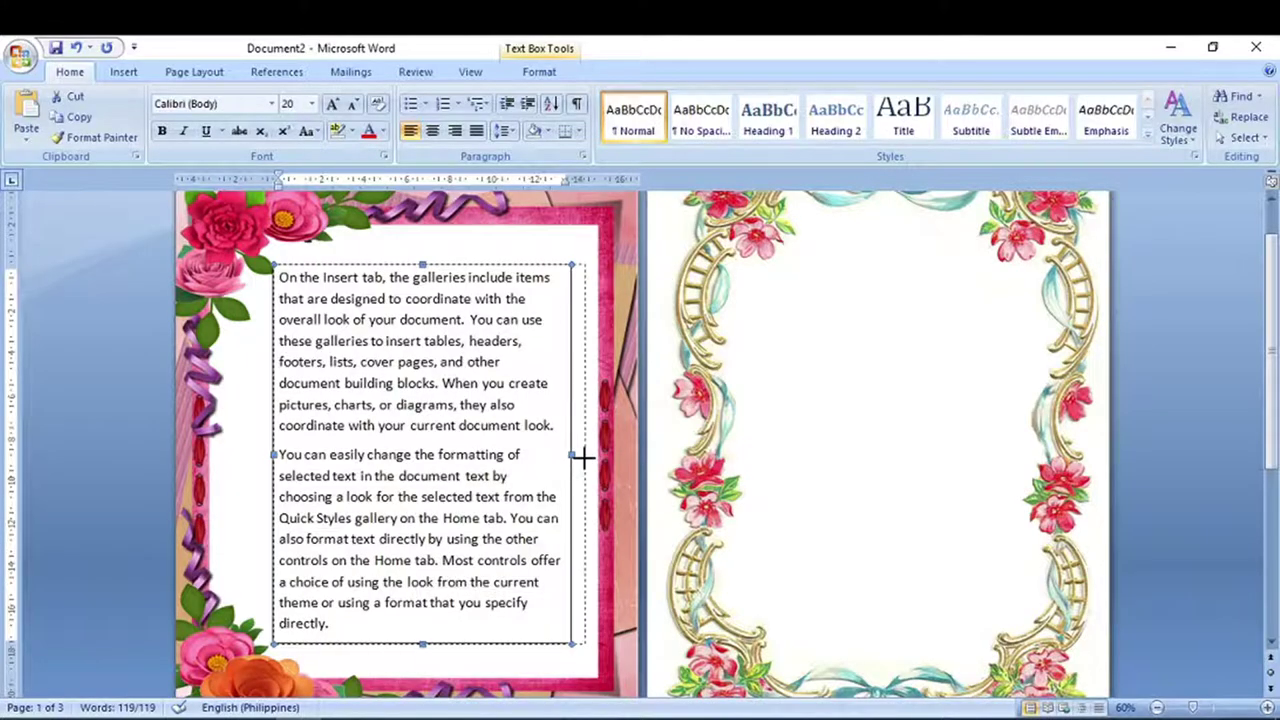
click(510, 660)
scroll(777, 503, up, 1)
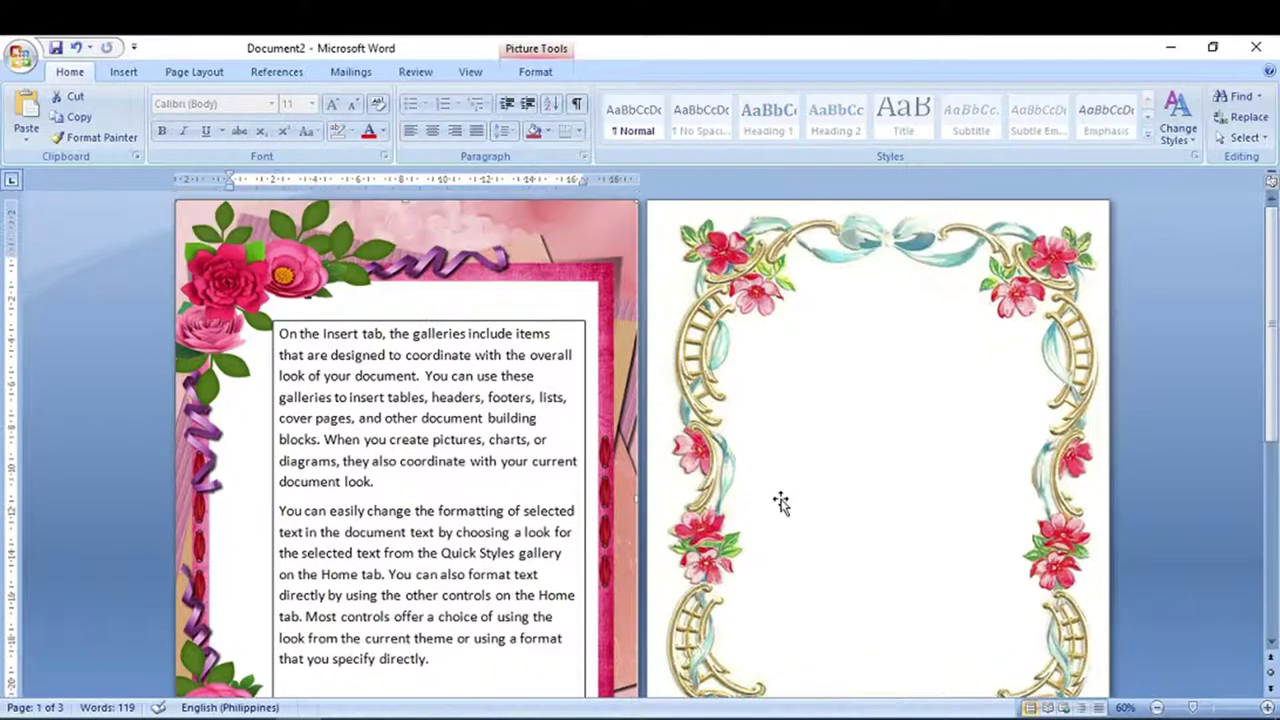
click(577, 324)
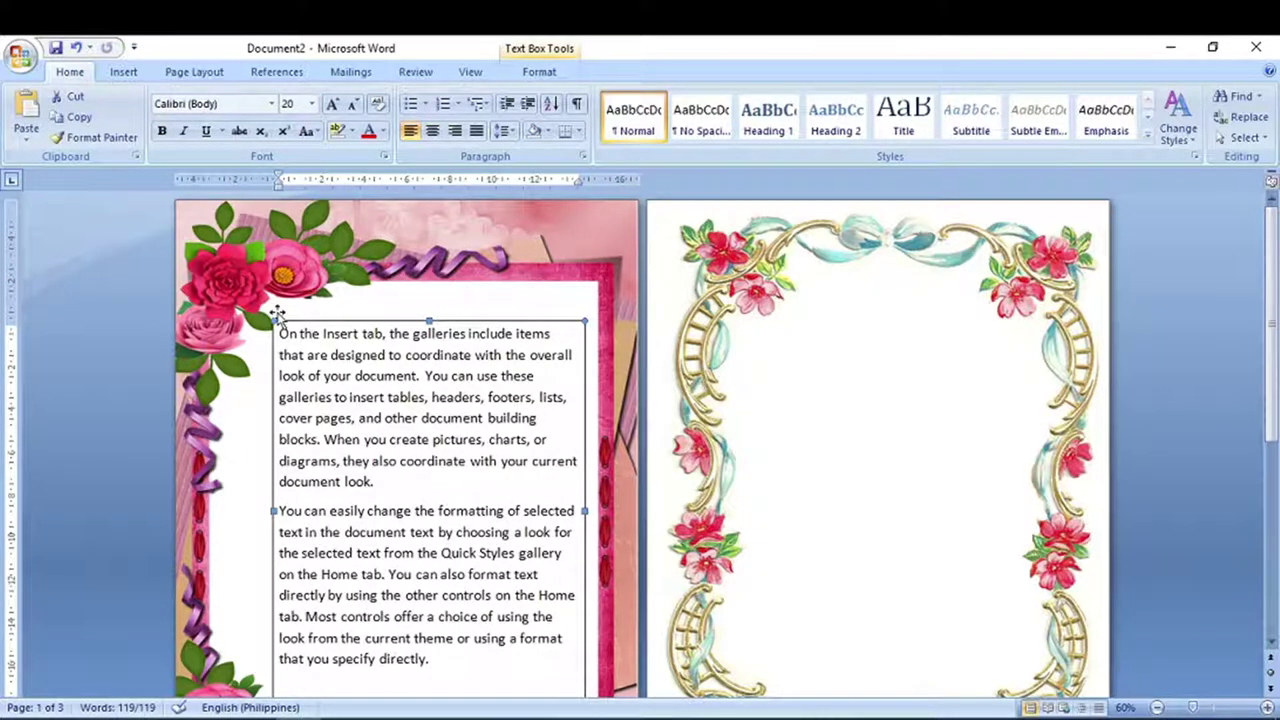
scroll(278, 316, down, 1)
scroll(425, 632, down, 1)
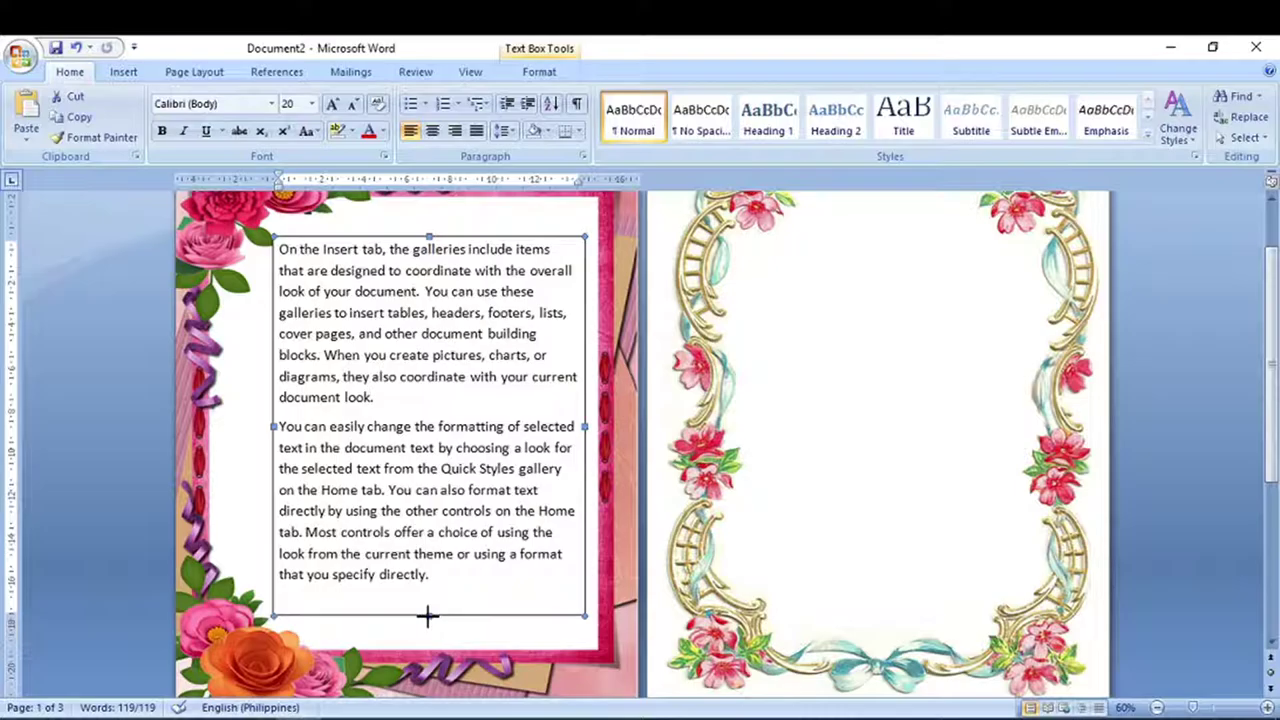
double_click(430, 613)
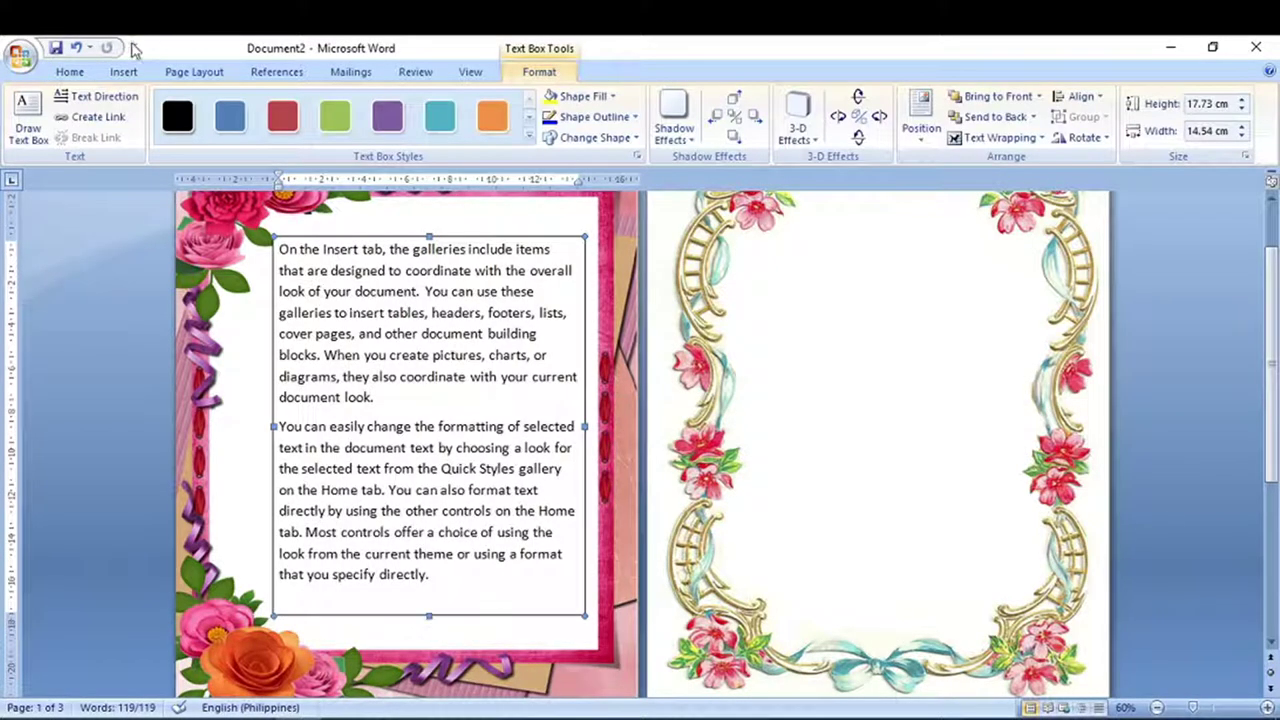
click(70, 72)
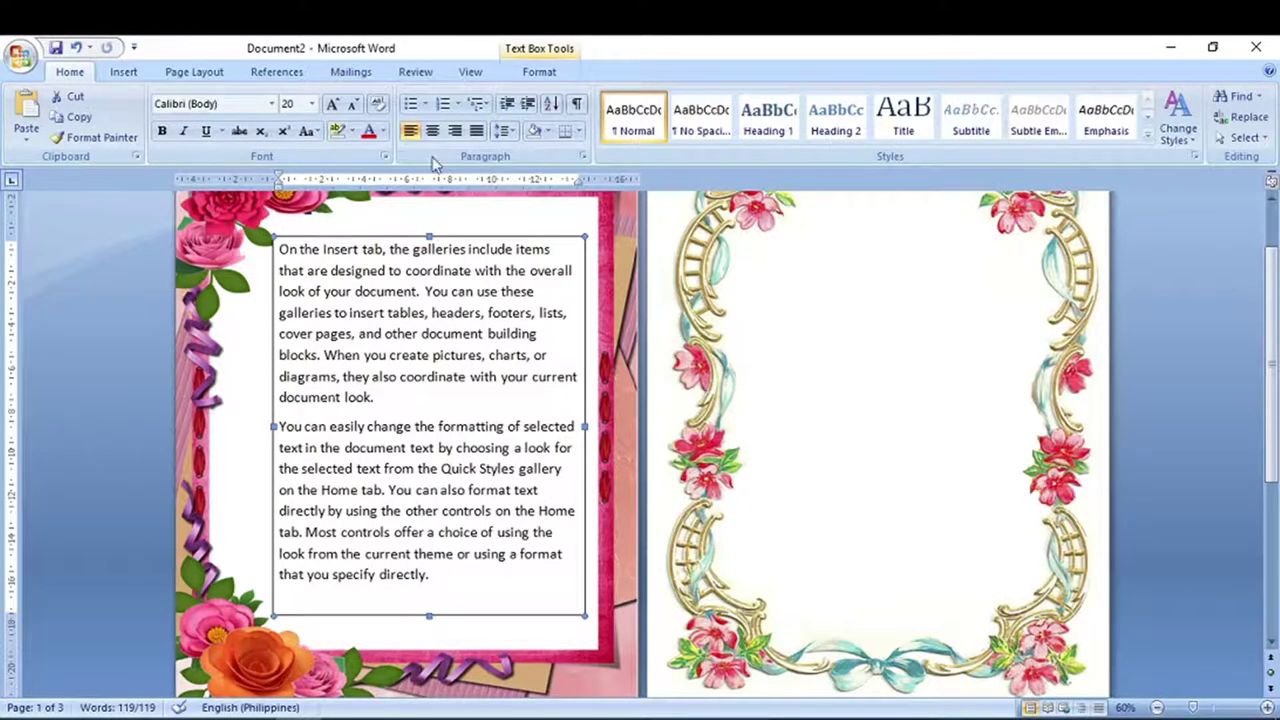
- Set the page-1 text box's Shape Outline to No Outline
click(124, 72)
double_click(430, 237)
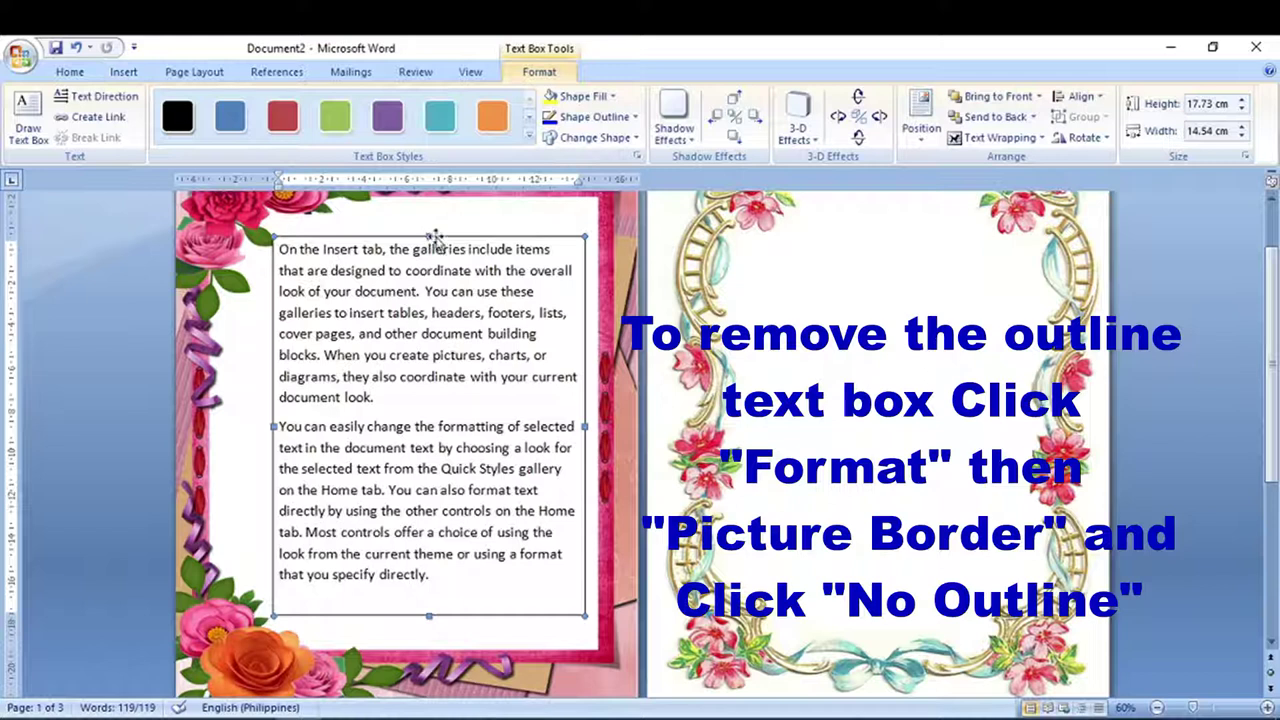
click(640, 120)
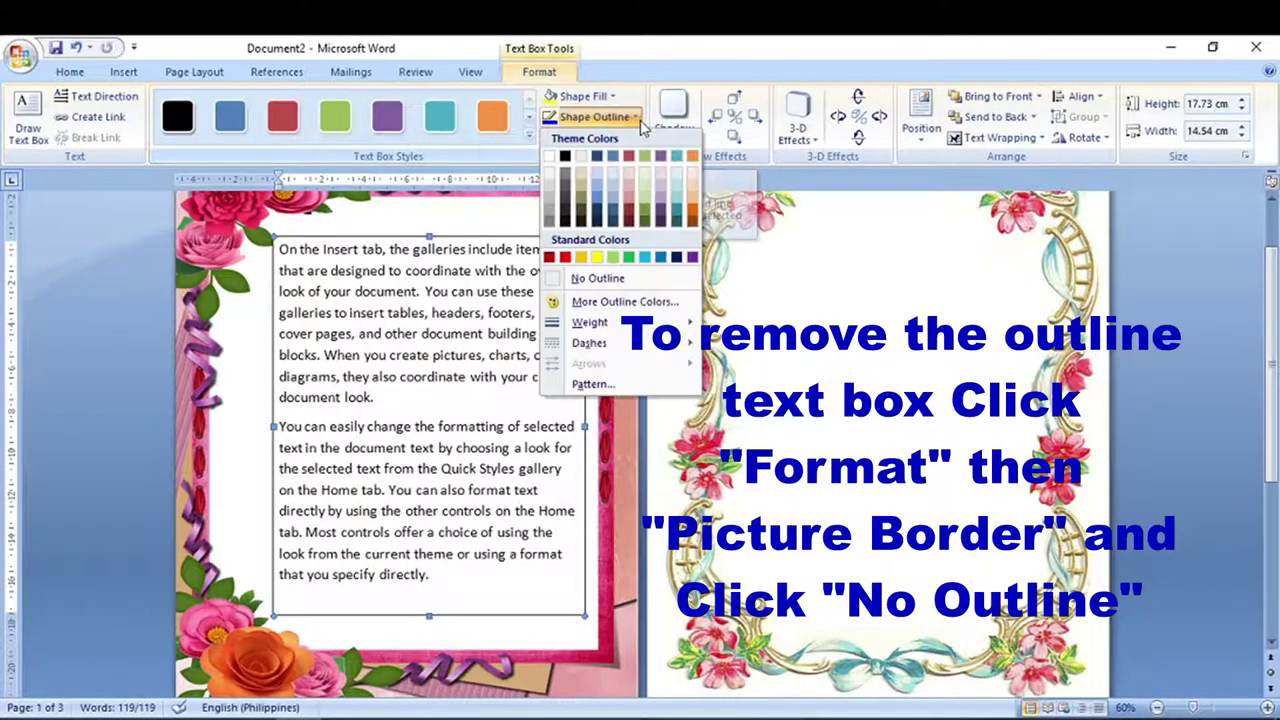
click(598, 280)
click(817, 557)
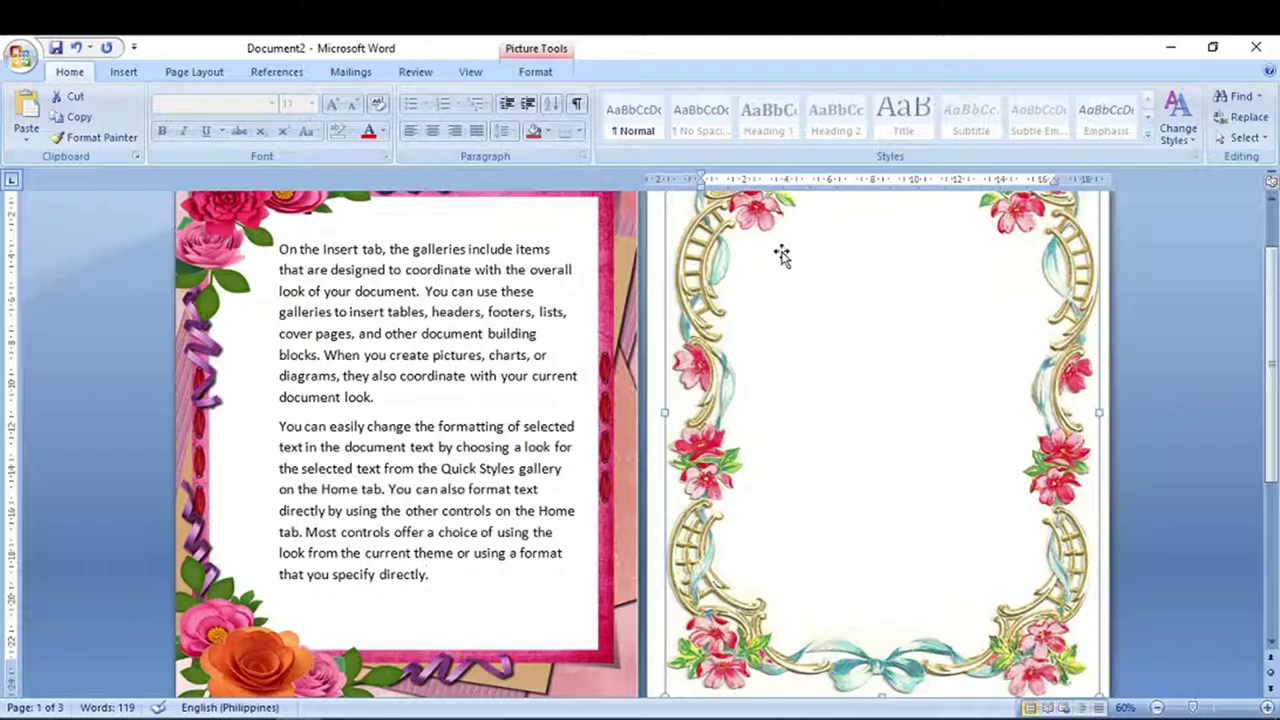
- Draw a text box on page 2 via Insert > Shapes, then undo the misplaced attempt
scroll(843, 372, up, 1)
scroll(843, 372, up, 2)
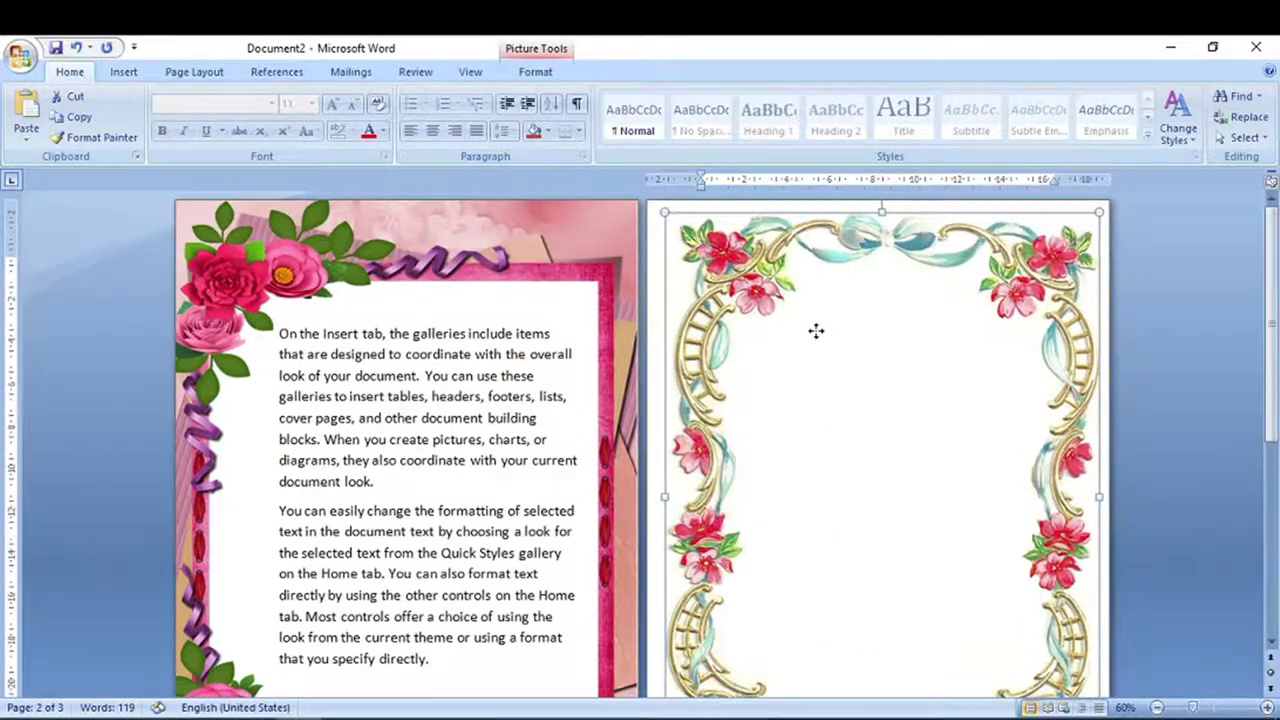
click(124, 76)
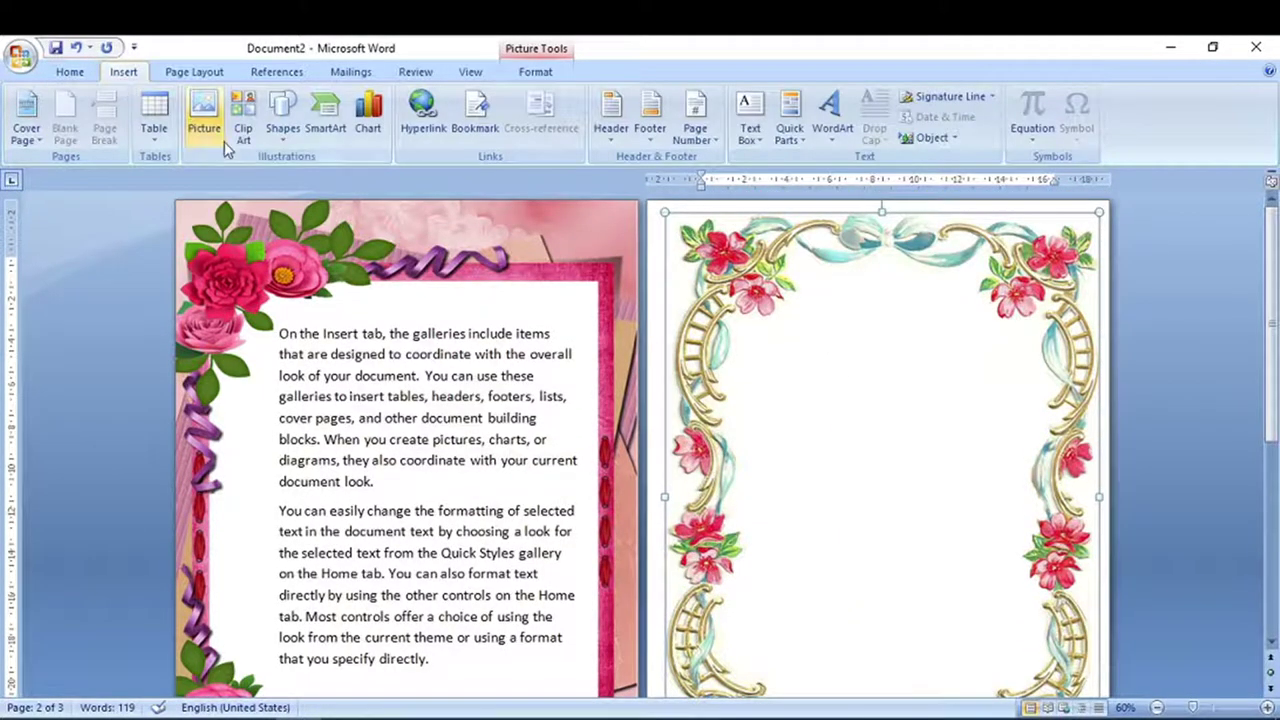
click(284, 128)
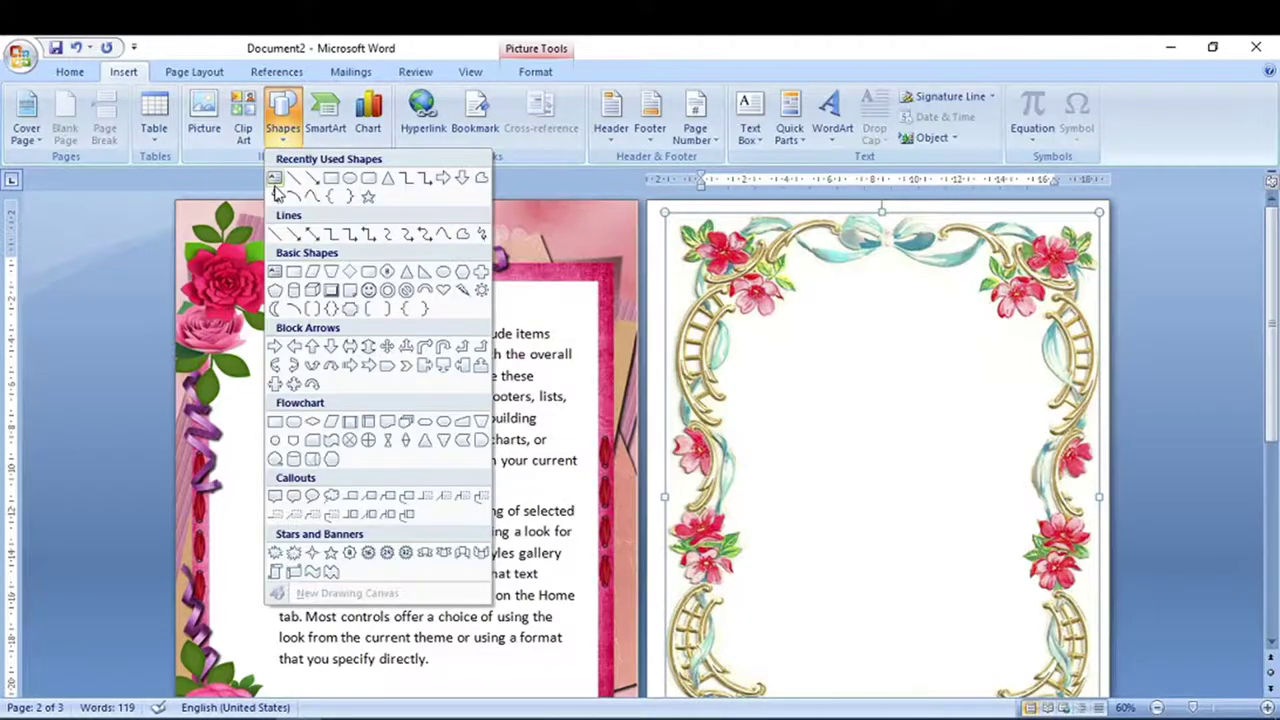
click(277, 182)
mouse_move(785, 322)
mouse_down()
mouse_move(955, 663)
mouse_move(960, 541)
mouse_up()
drag(652, 457, 771, 444)
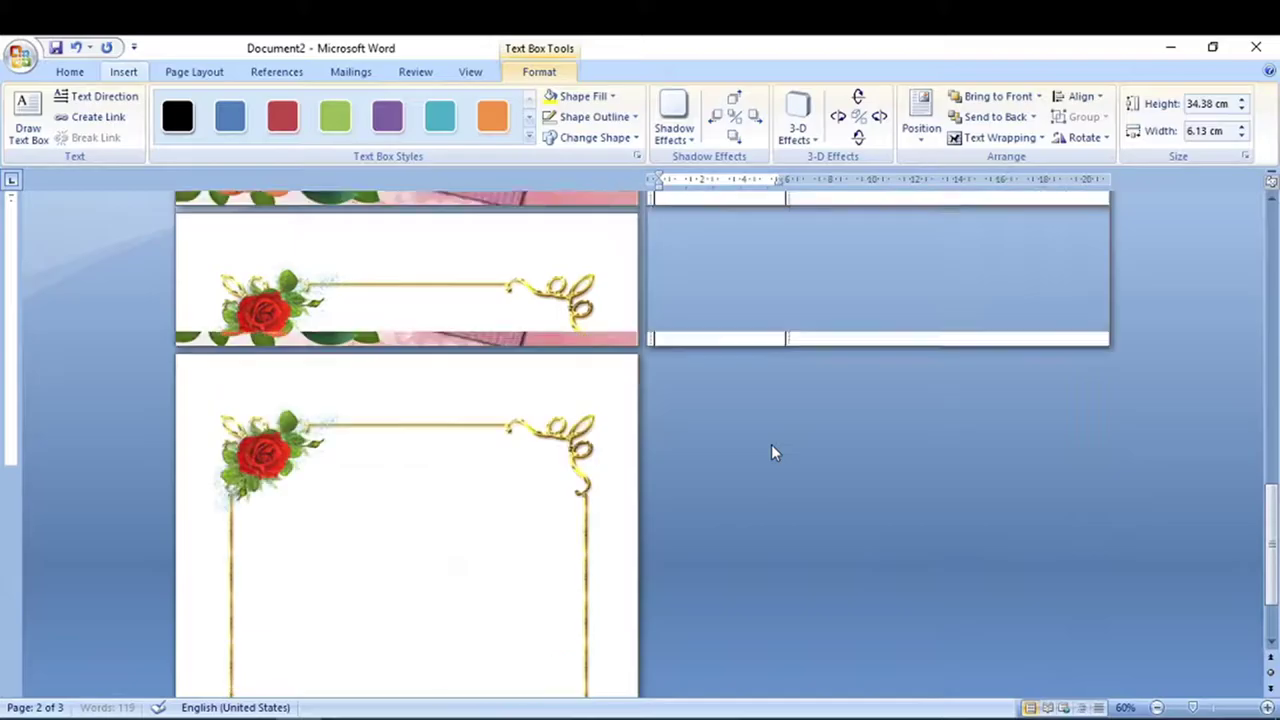
scroll(771, 444, up, 5)
scroll(805, 395, up, 3)
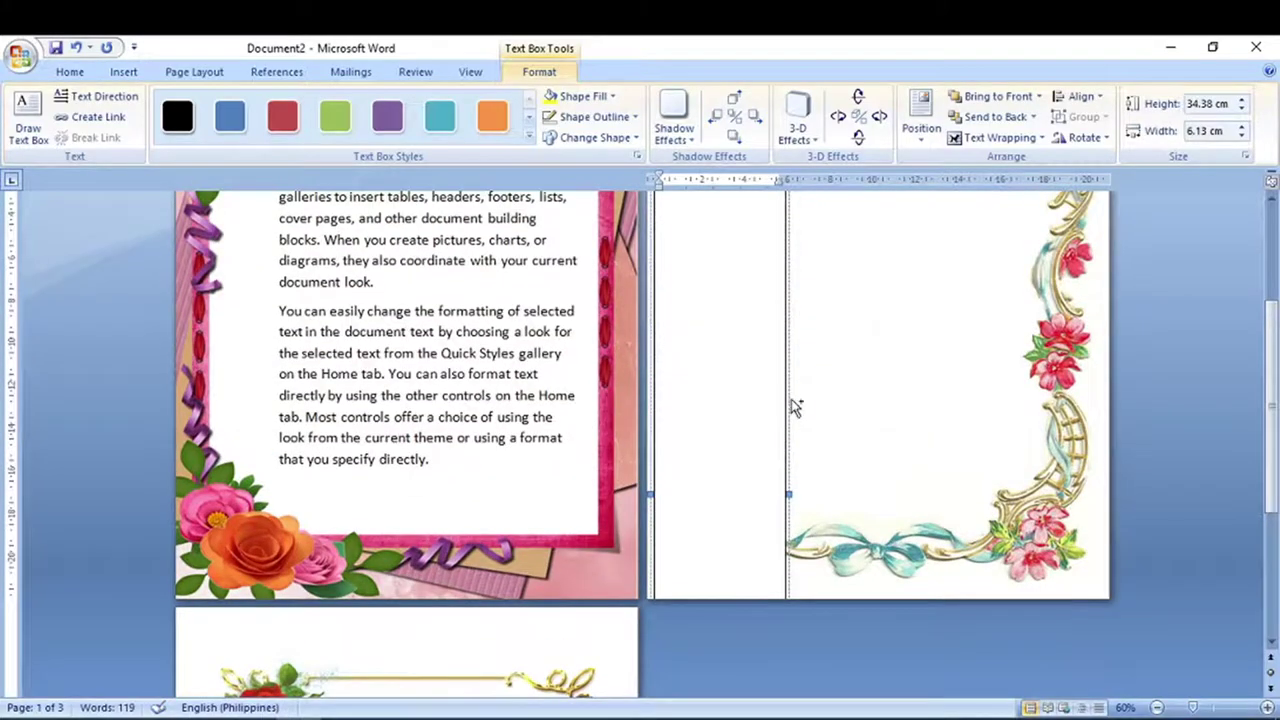
key(ctrl+z)
- Draw a 15.24 × 9.24 cm text box inside the page-2 floral frame
click(791, 400)
scroll(791, 400, up, 2)
scroll(795, 410, up, 3)
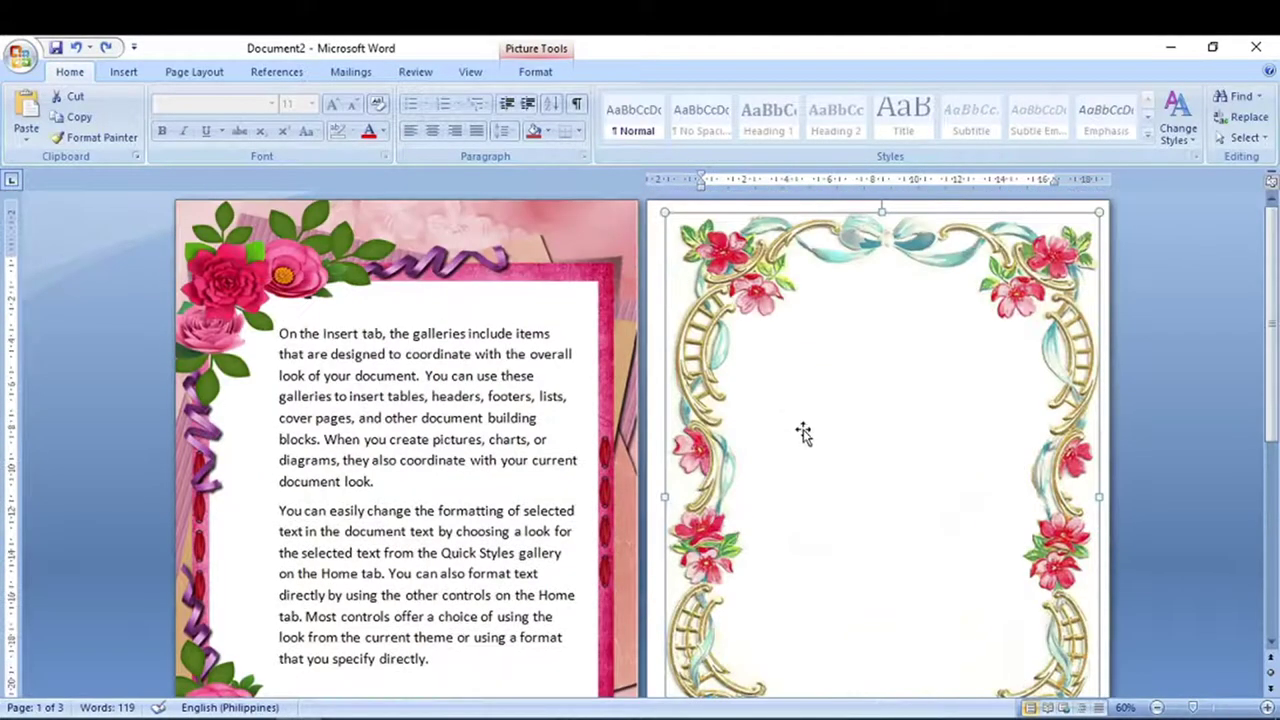
right_click(835, 386)
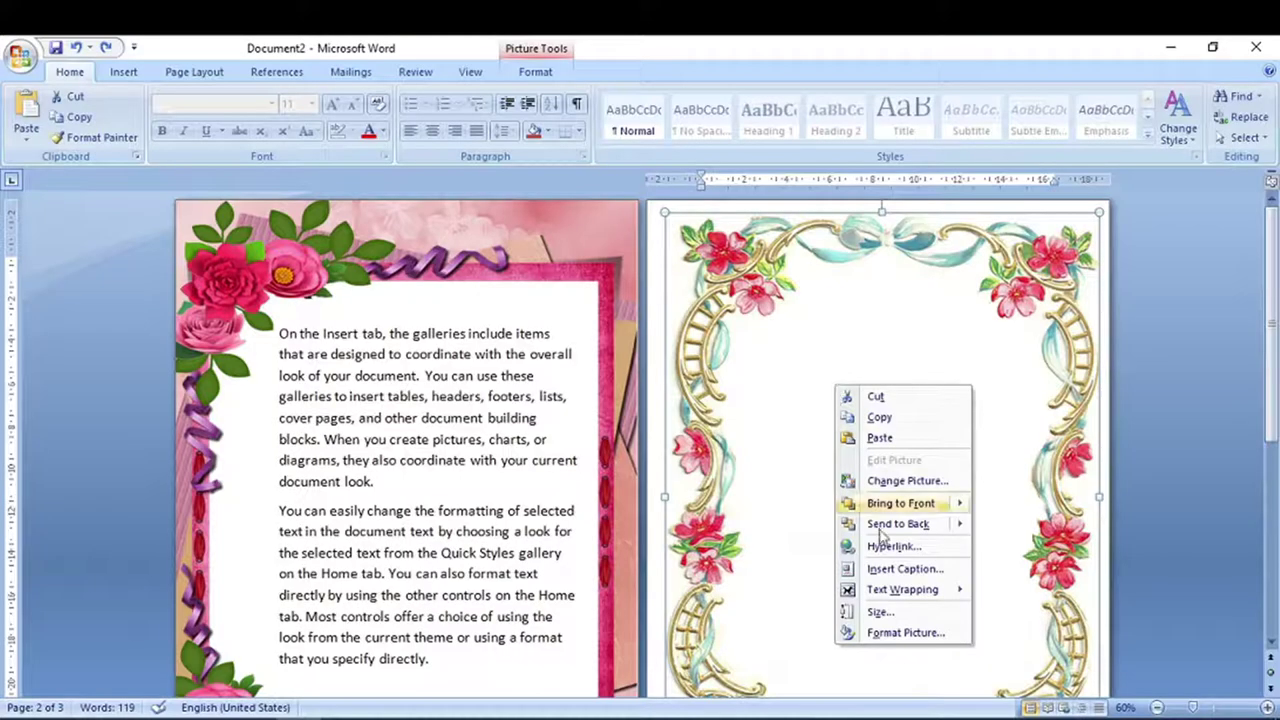
click(126, 73)
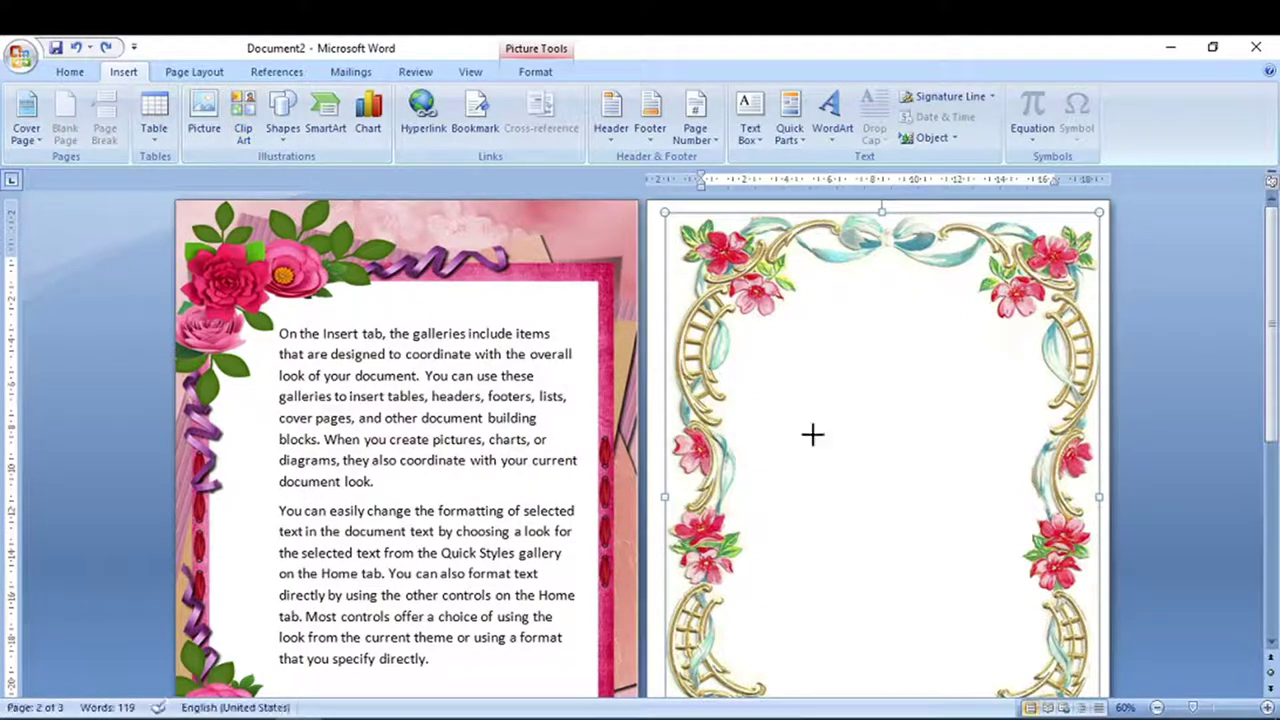
drag(787, 313, 988, 641)
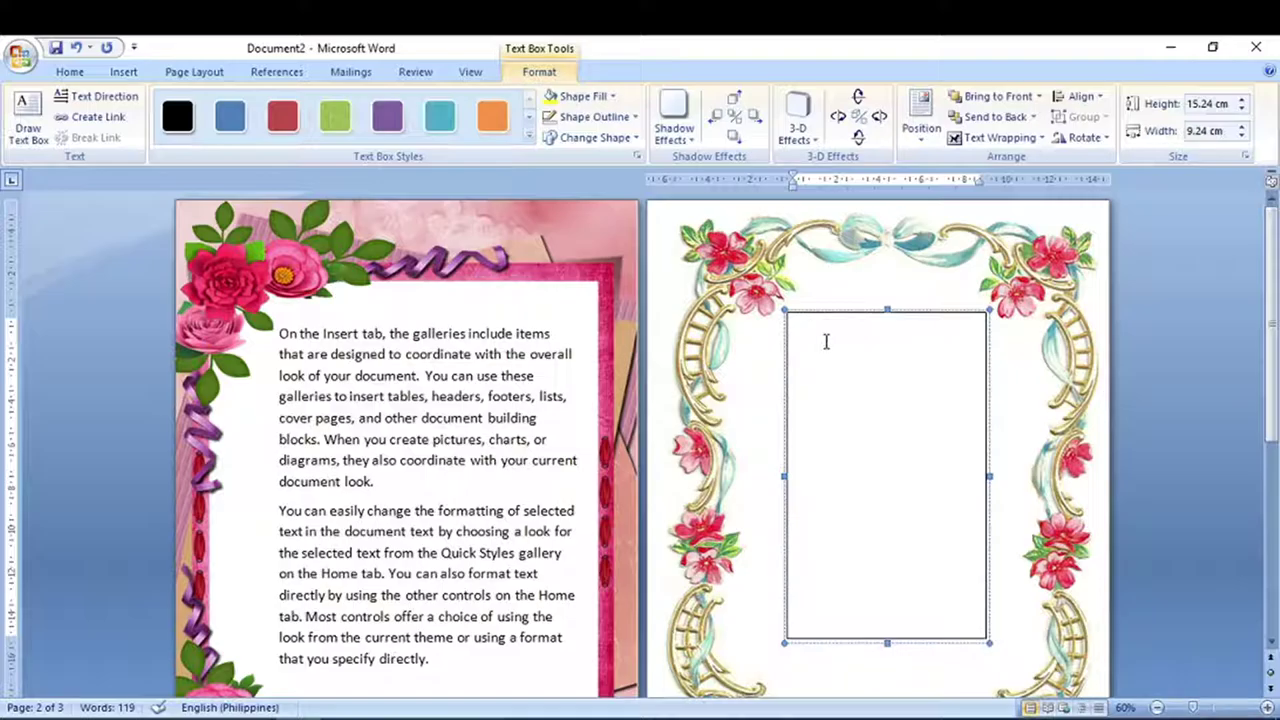
- Paste the first page-one paragraph into the page-2 box and make the box wider and taller
drag(375, 481, 279, 334)
key(ctrl+c)
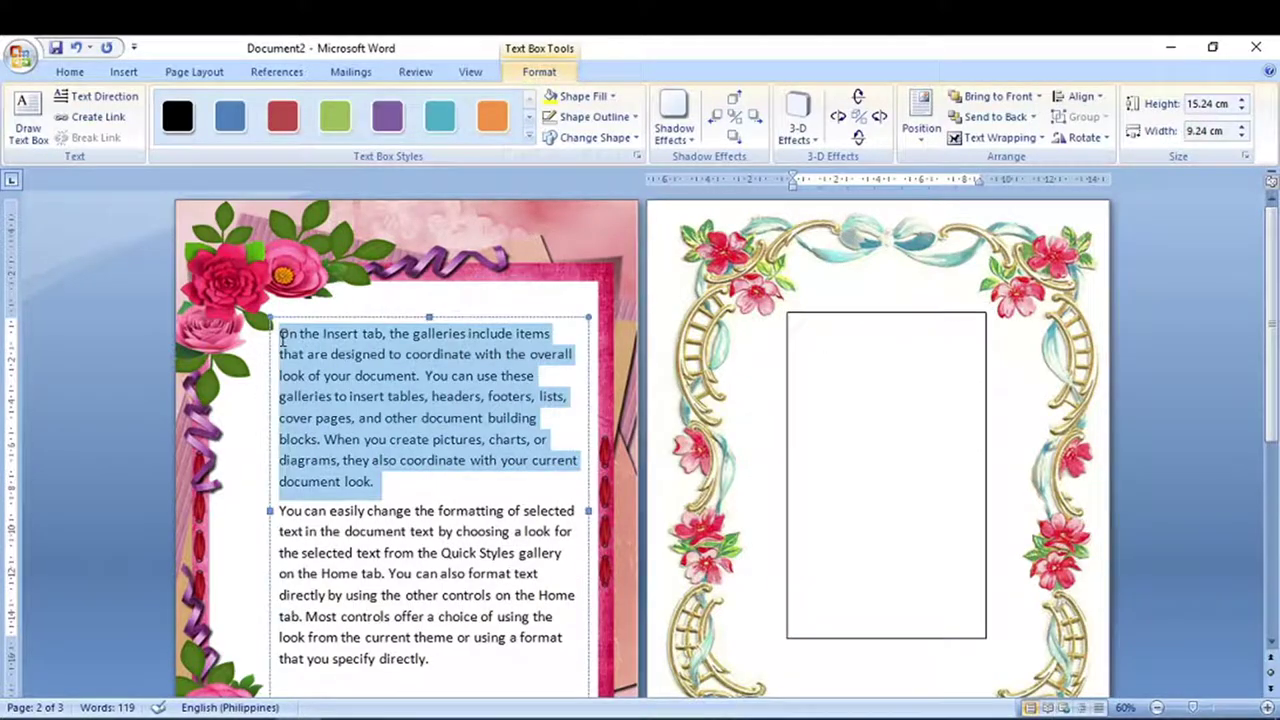
click(810, 330)
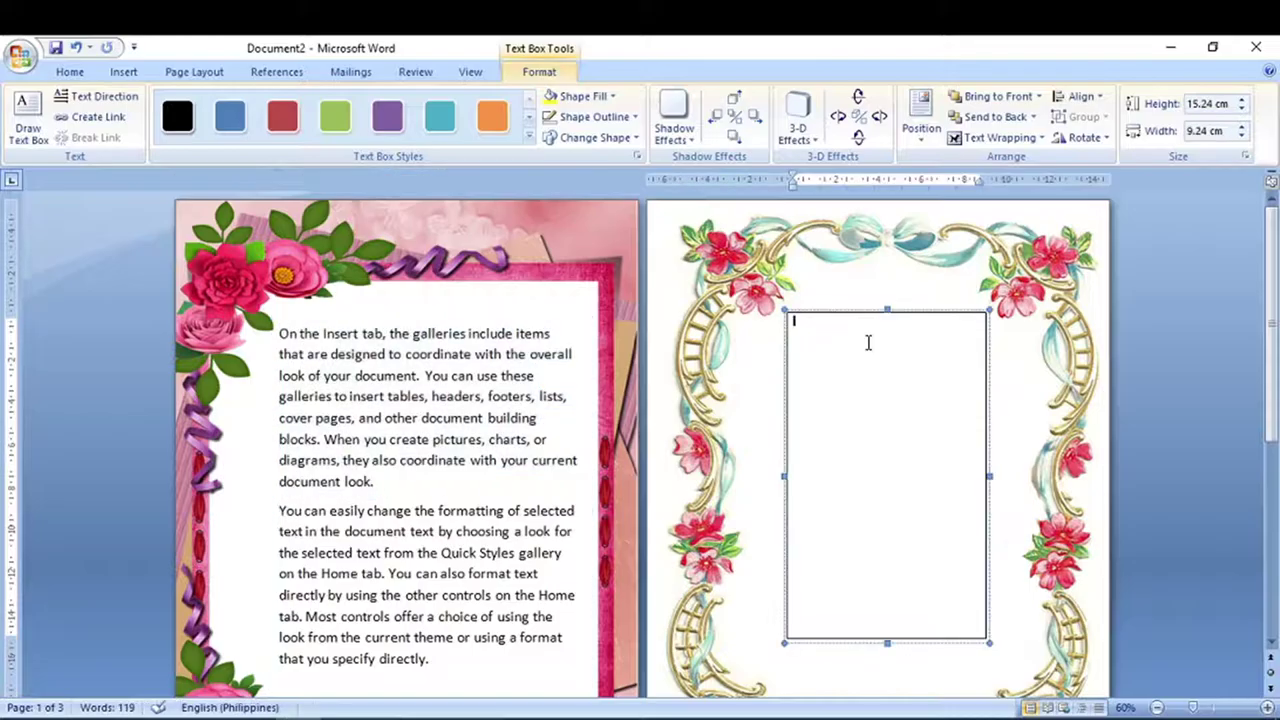
key(ctrl+v)
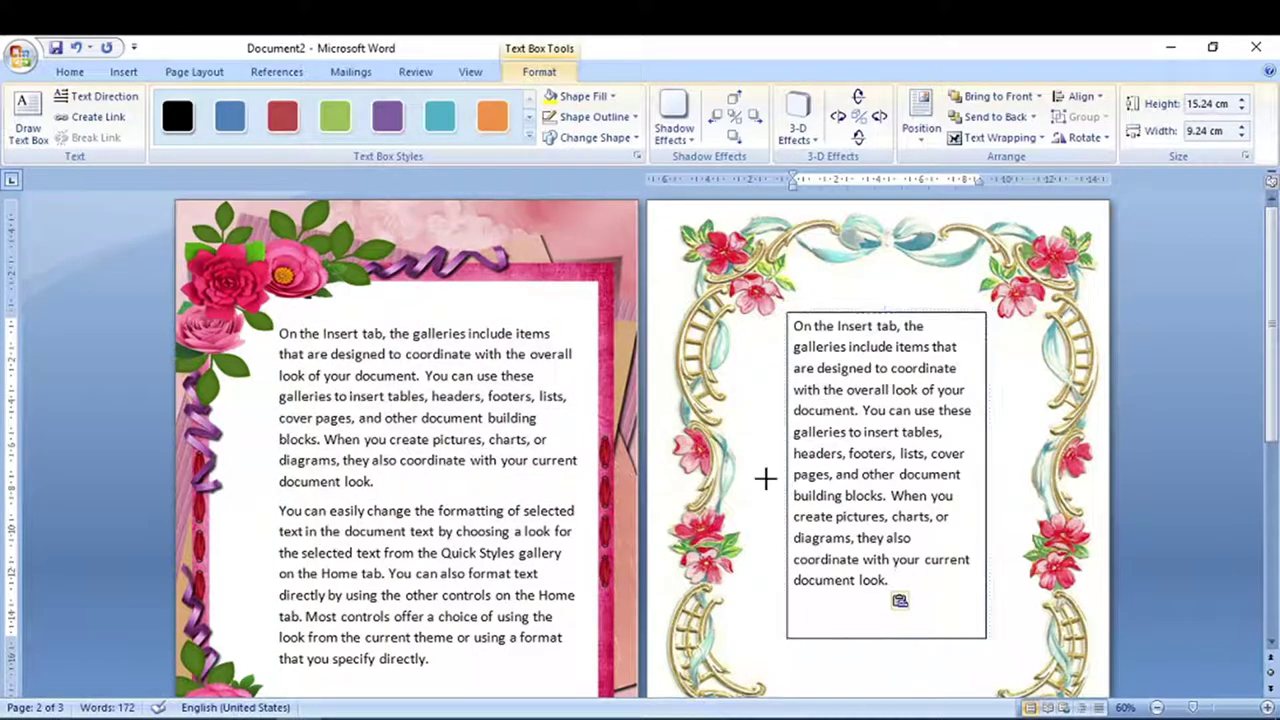
drag(777, 476, 752, 476)
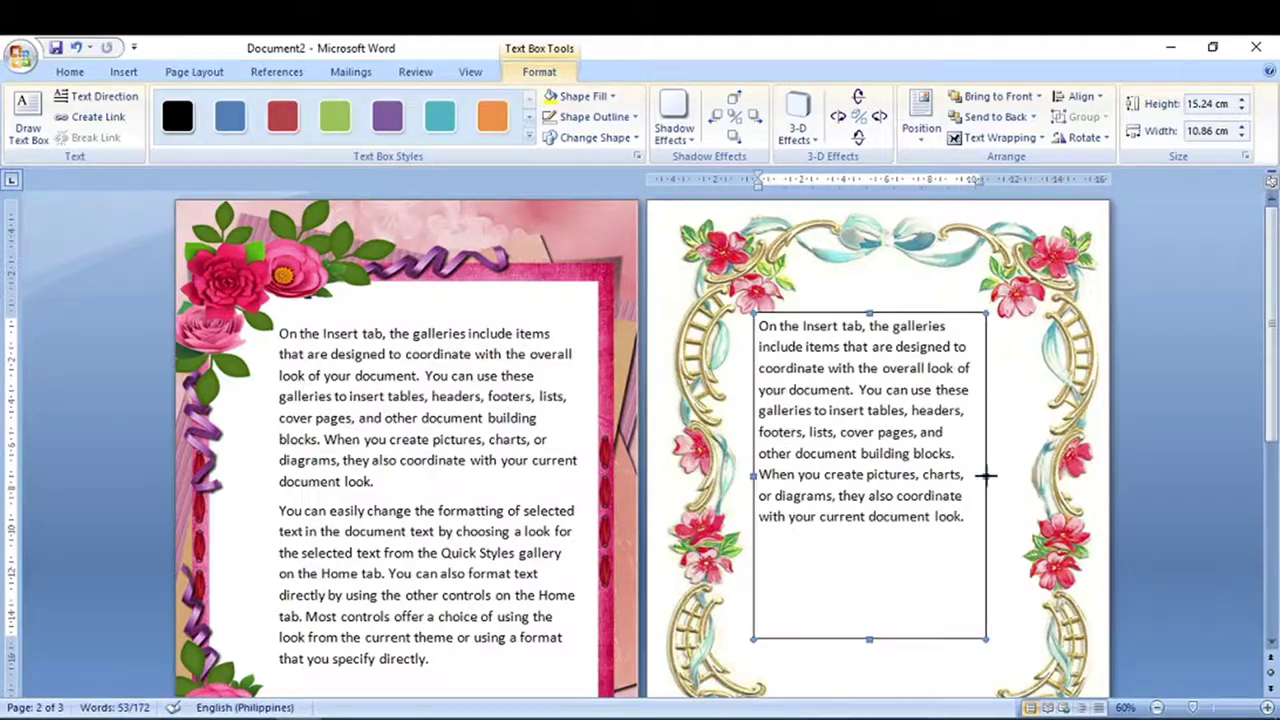
drag(986, 476, 1024, 476)
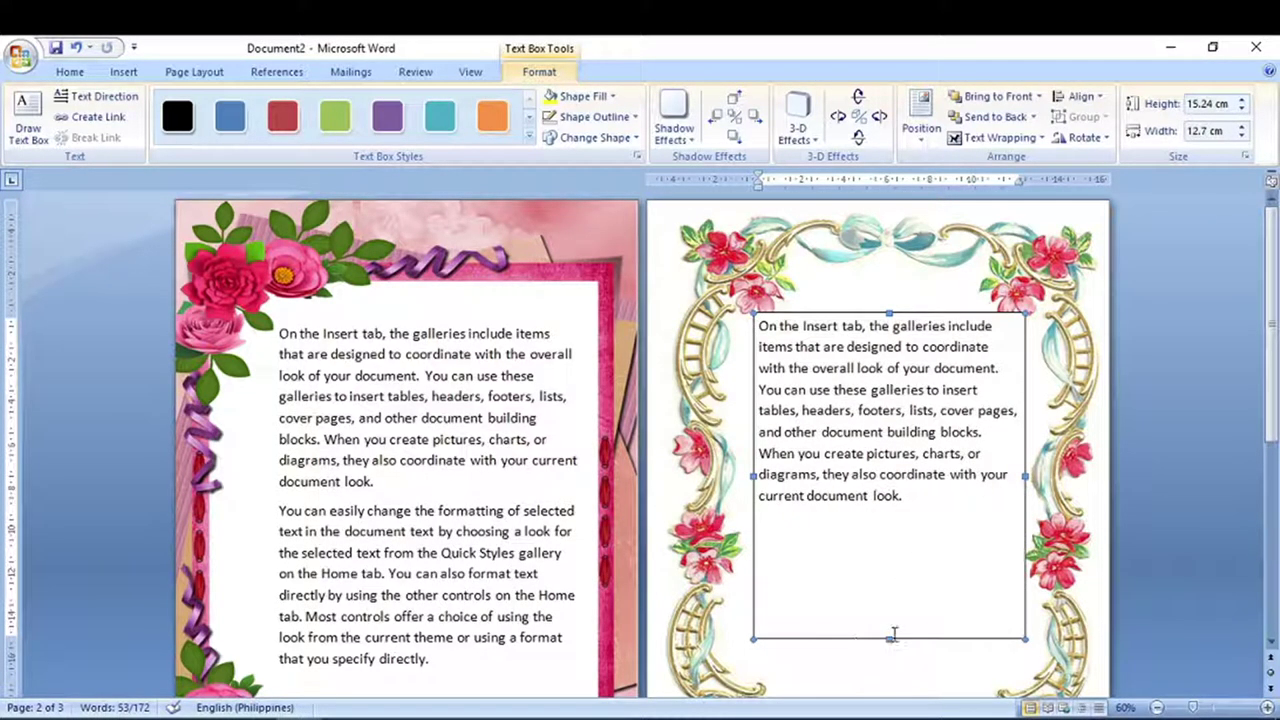
drag(888, 638, 879, 672)
- Centre the page-2 paragraph and grow it to 26 pt
click(66, 73)
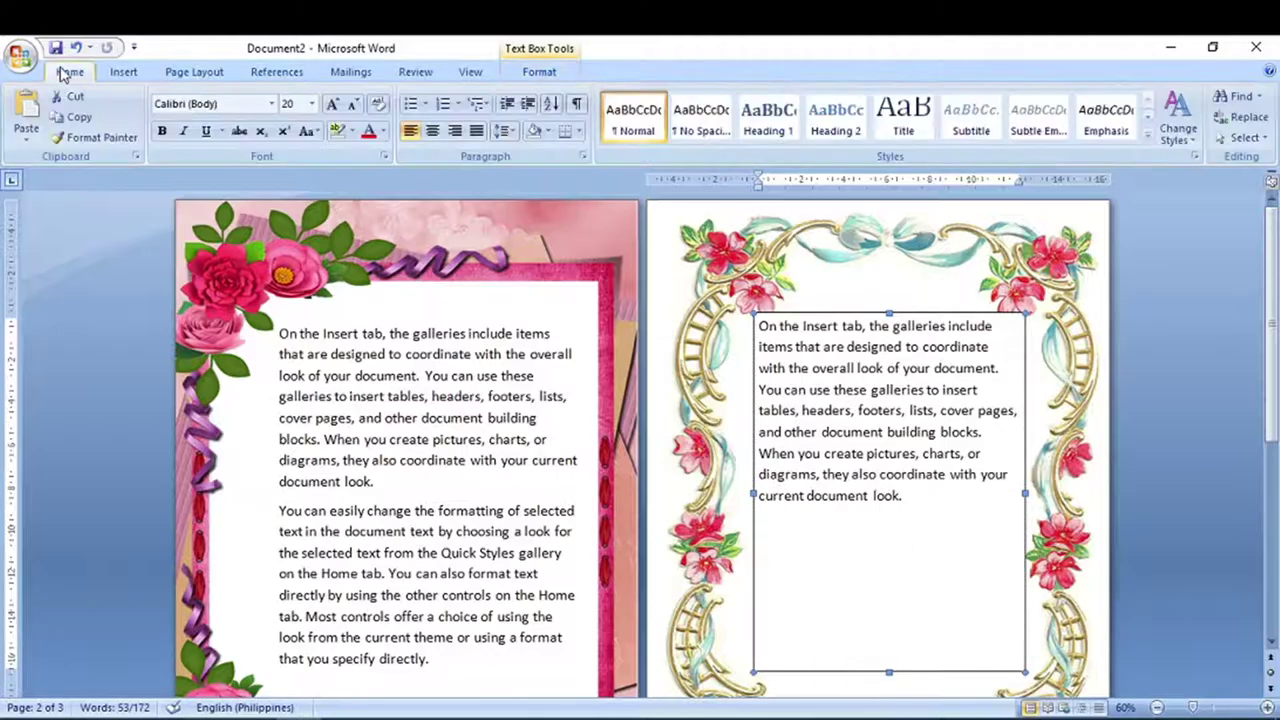
click(432, 131)
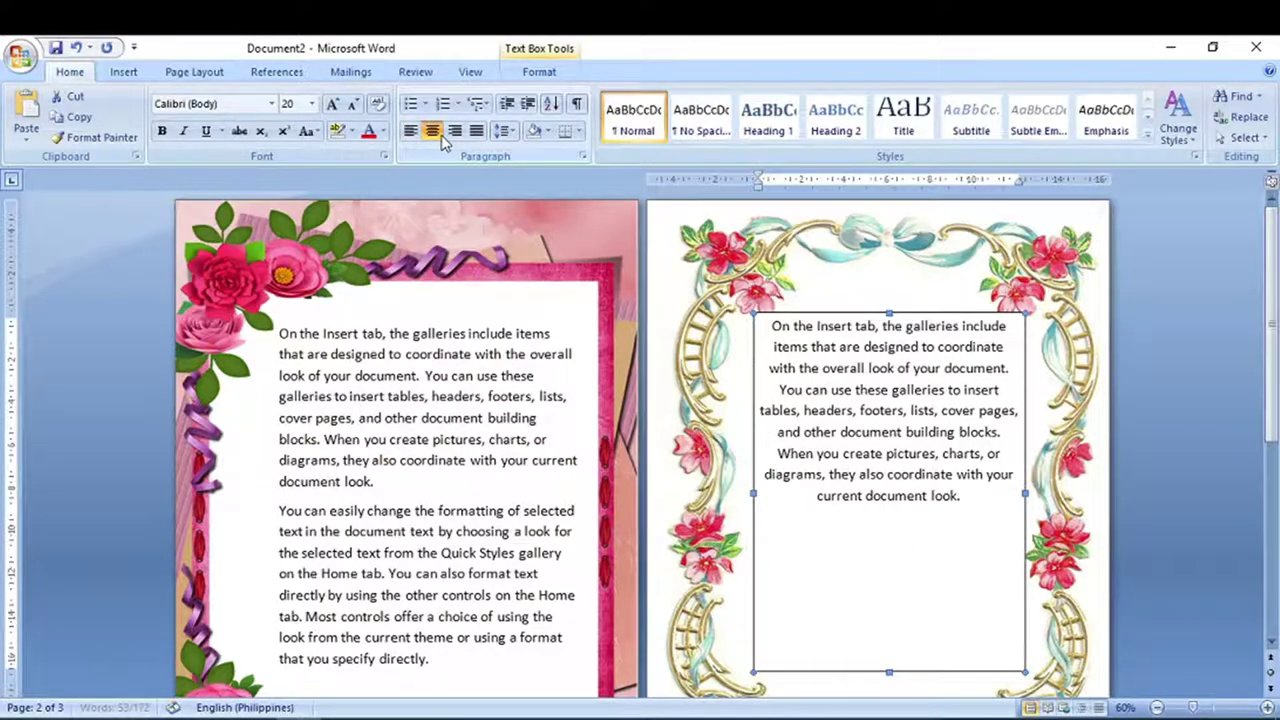
click(333, 107)
click(333, 107)
click(333, 107)
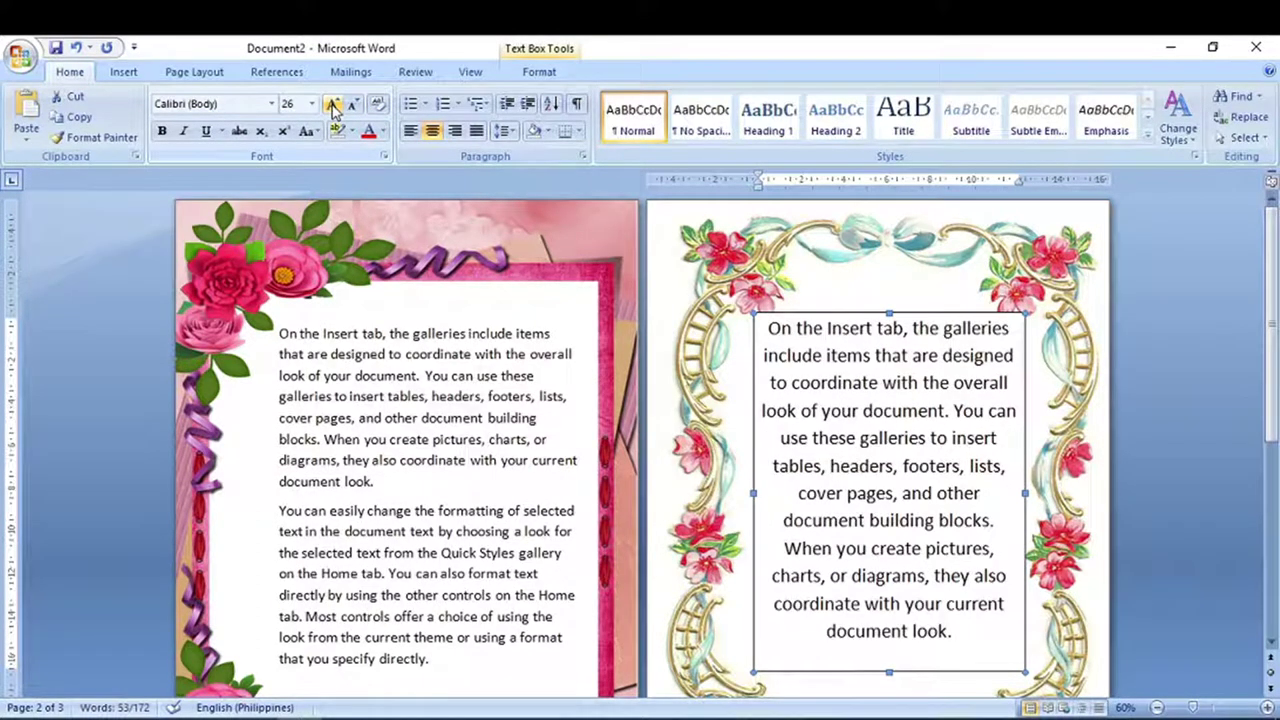
- Draw a 15.06 × 9.94 cm text box inside page 3's rose-and-gold frame
click(1178, 421)
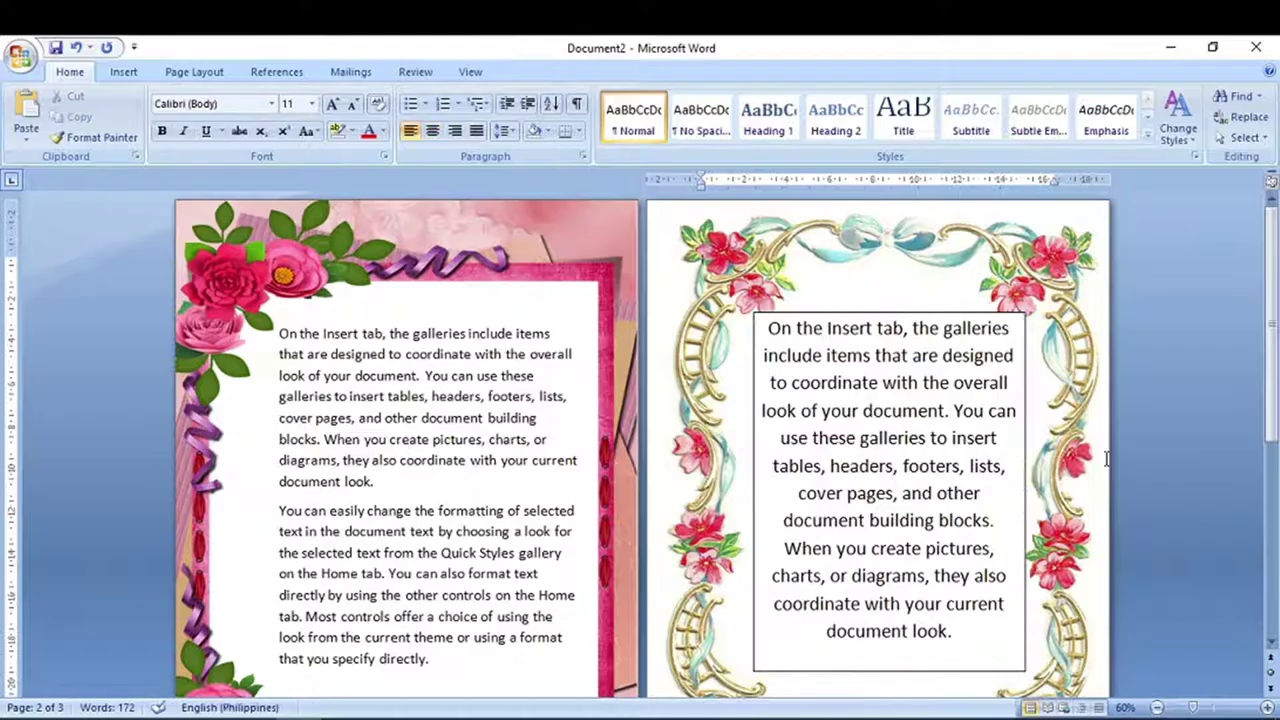
scroll(593, 437, down, 2)
scroll(593, 437, down, 4)
scroll(591, 434, down, 5)
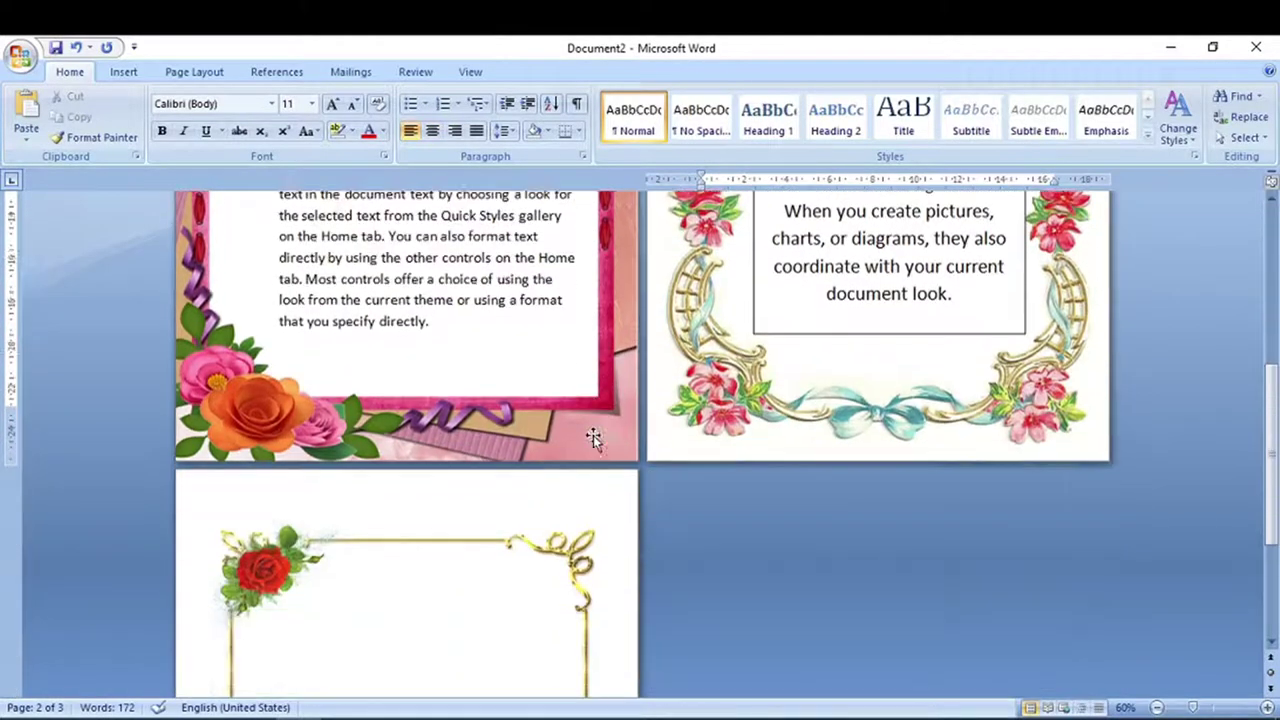
scroll(560, 455, down, 5)
scroll(440, 500, down, 3)
scroll(440, 494, down, 2)
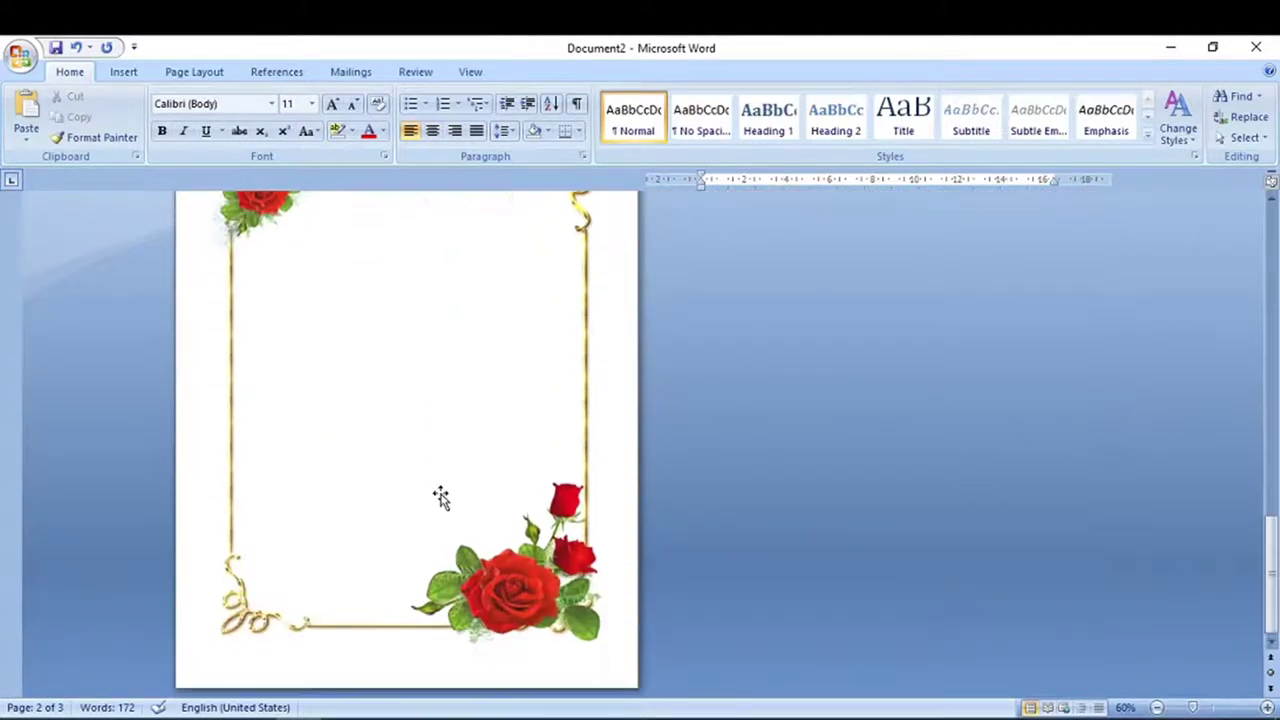
scroll(440, 494, up, 2)
click(128, 73)
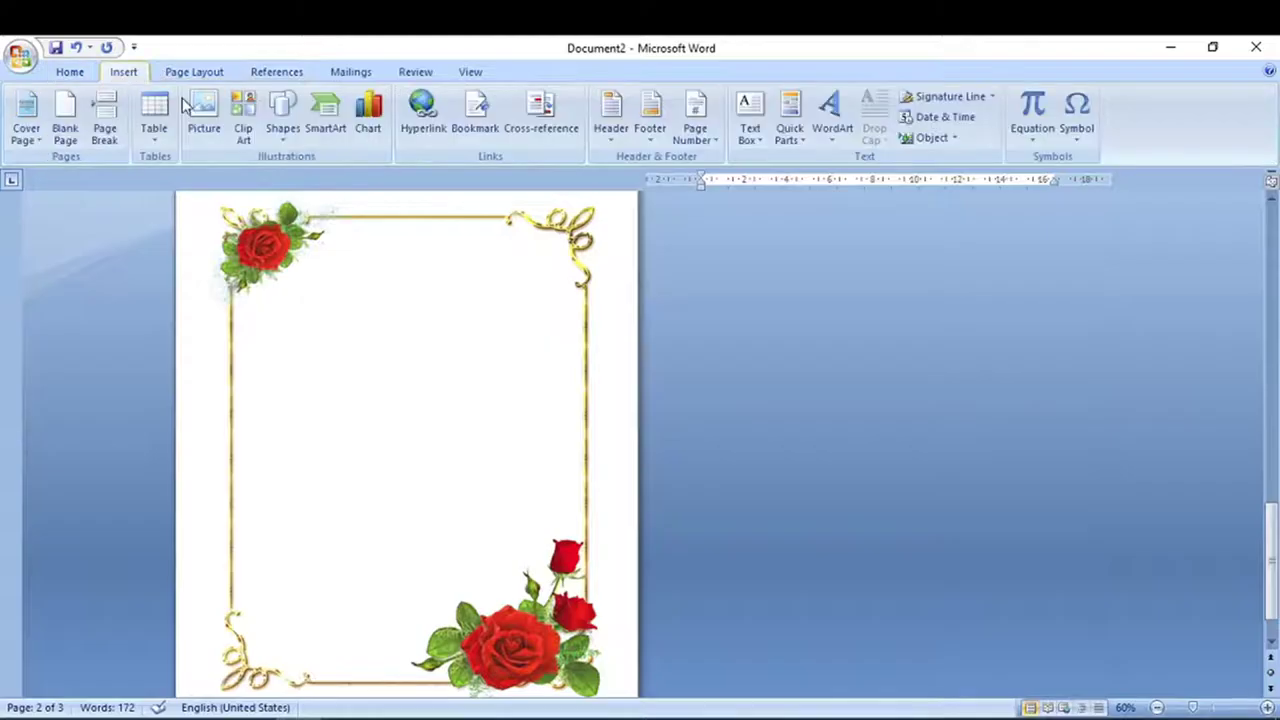
click(282, 118)
click(278, 179)
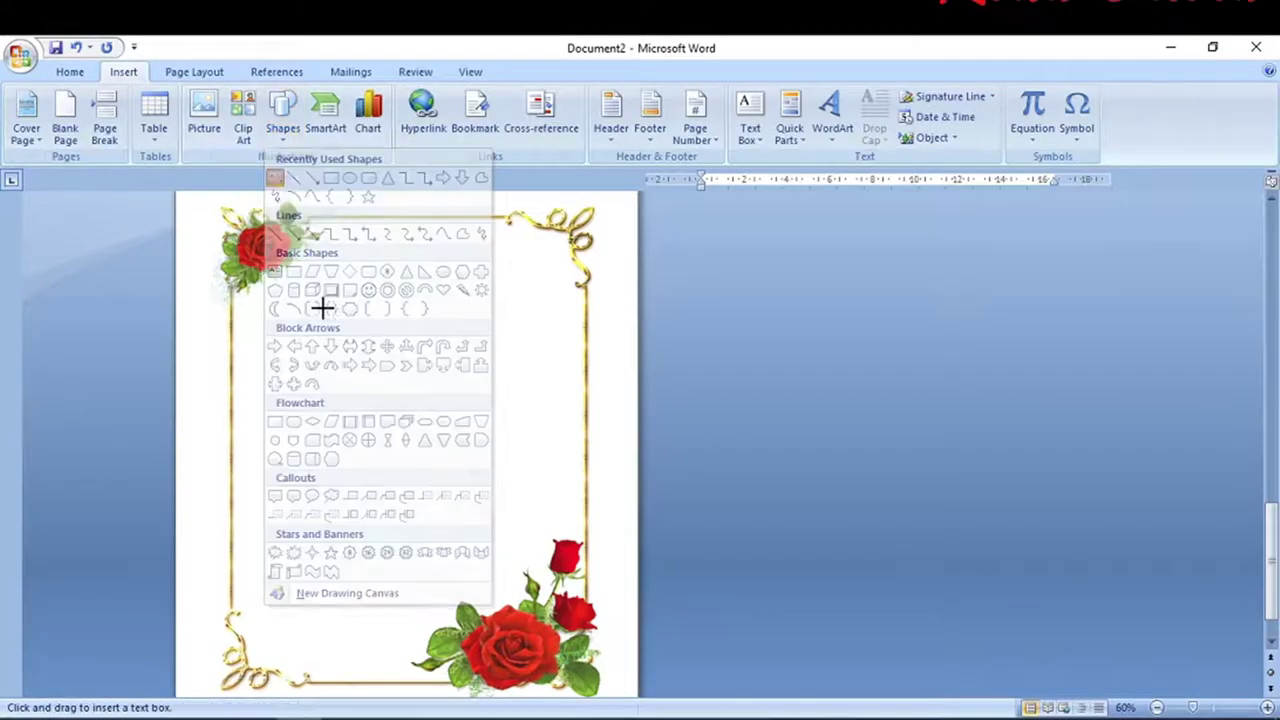
drag(295, 273, 506, 596)
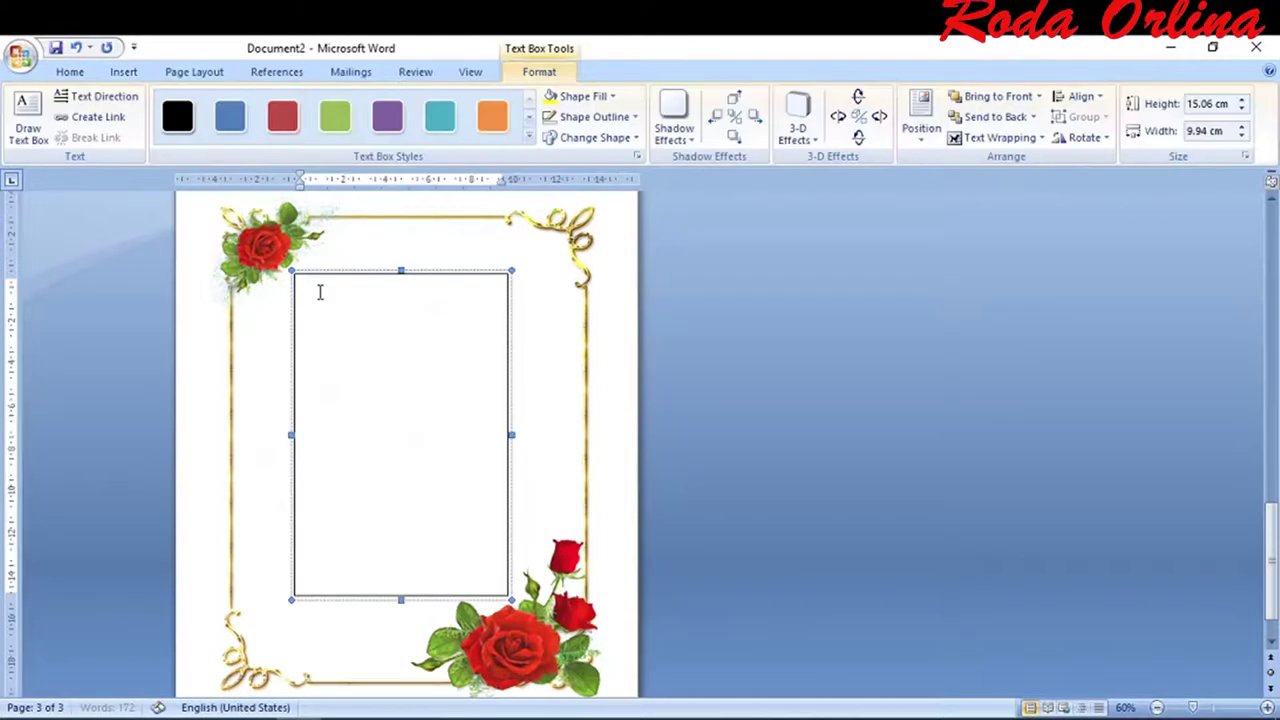
- Paste the sample paragraph into the page-3 box and widen the box on both sides
key(ctrl+v)
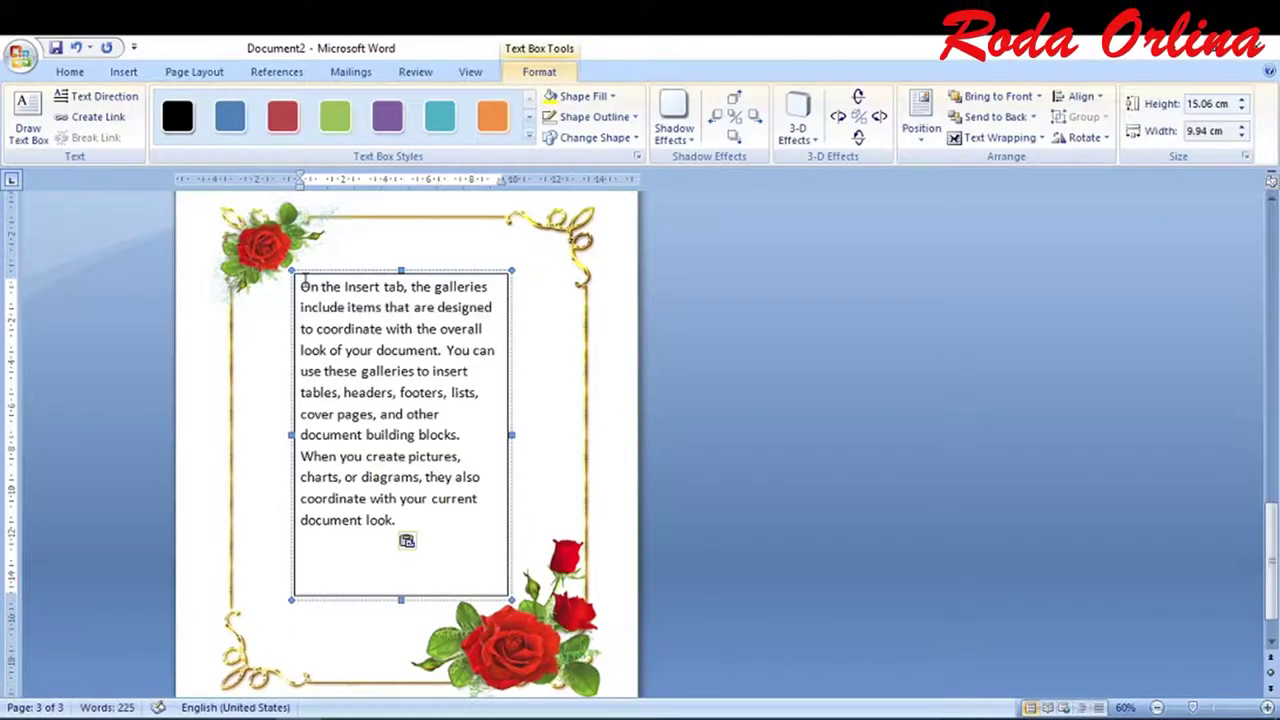
click(71, 72)
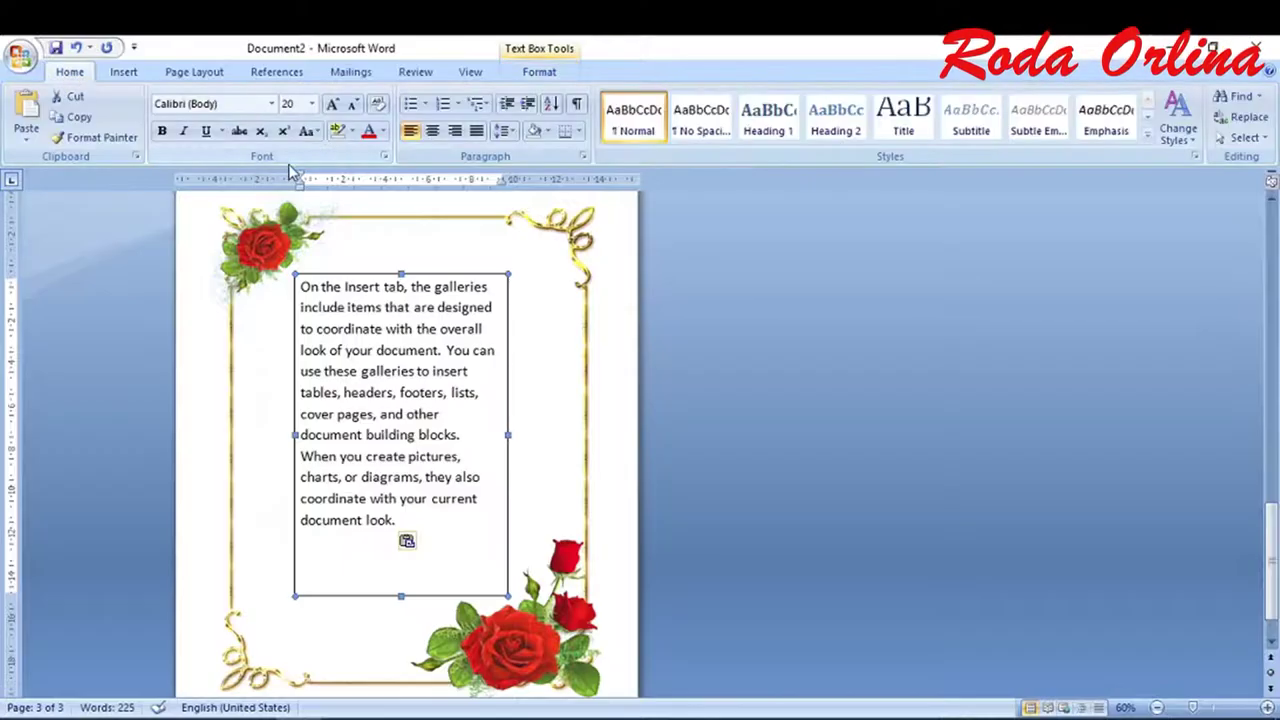
click(434, 136)
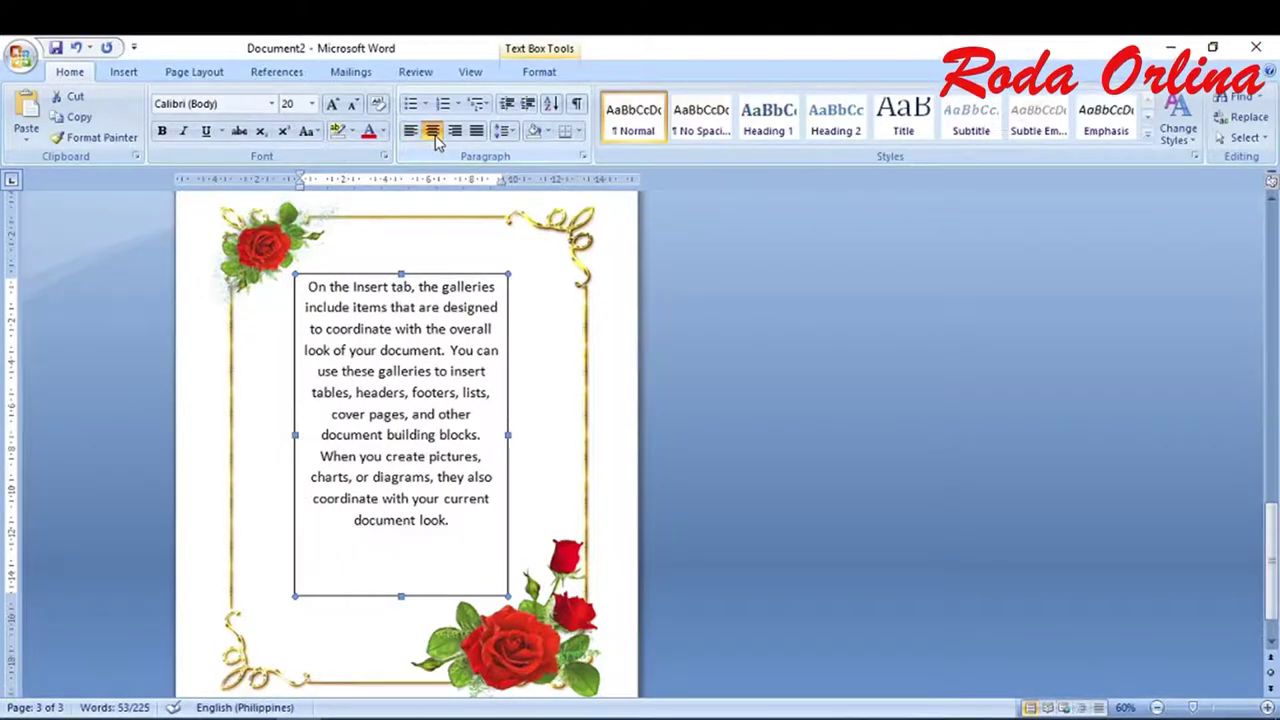
click(415, 136)
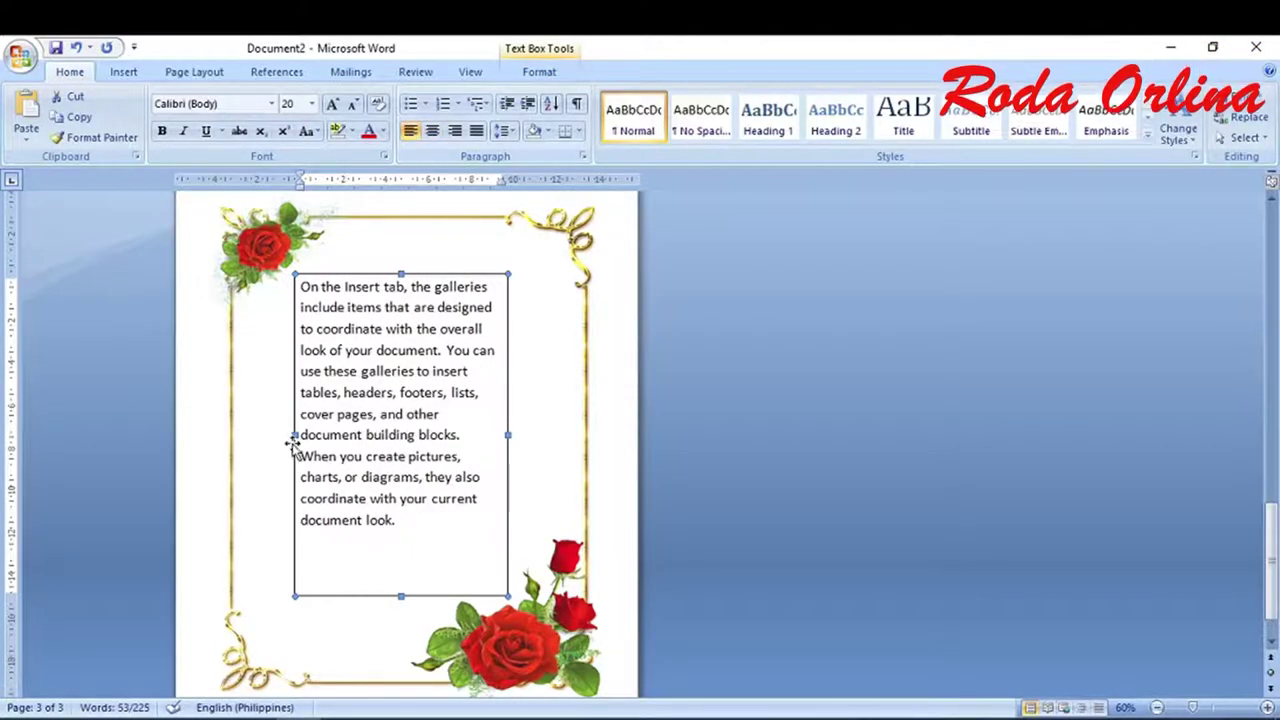
drag(294, 434, 264, 436)
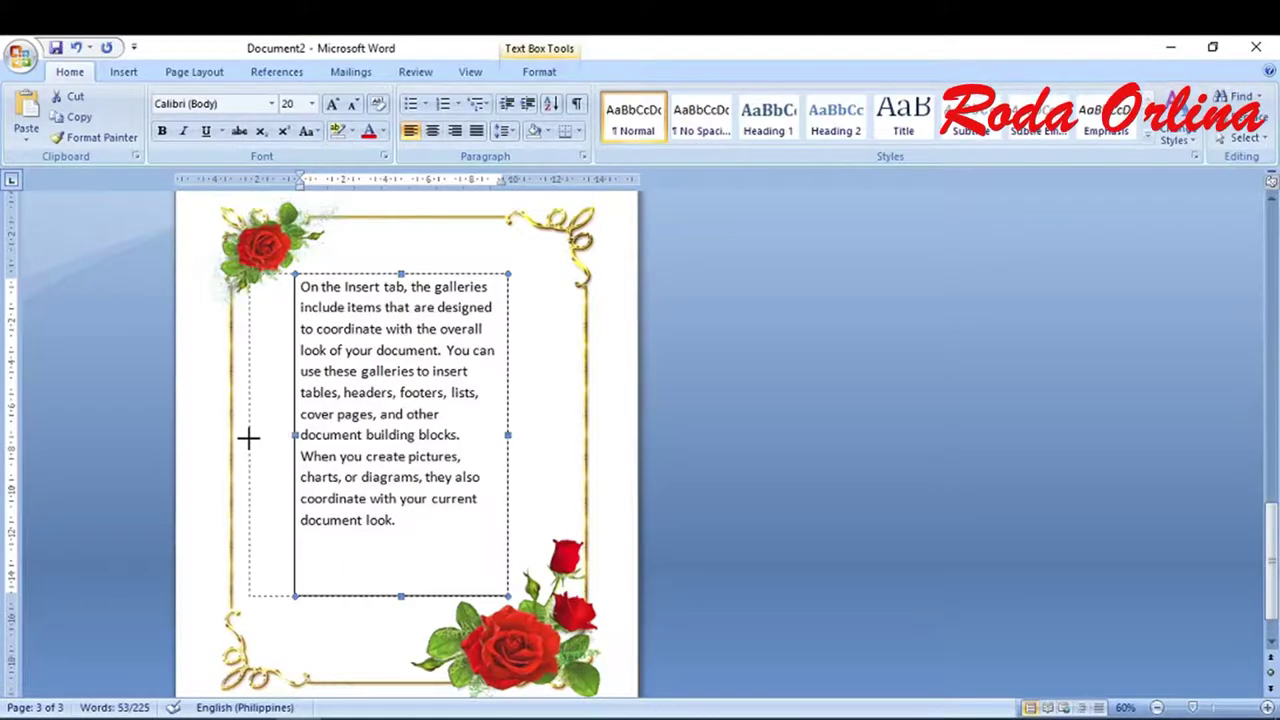
drag(508, 435, 548, 440)
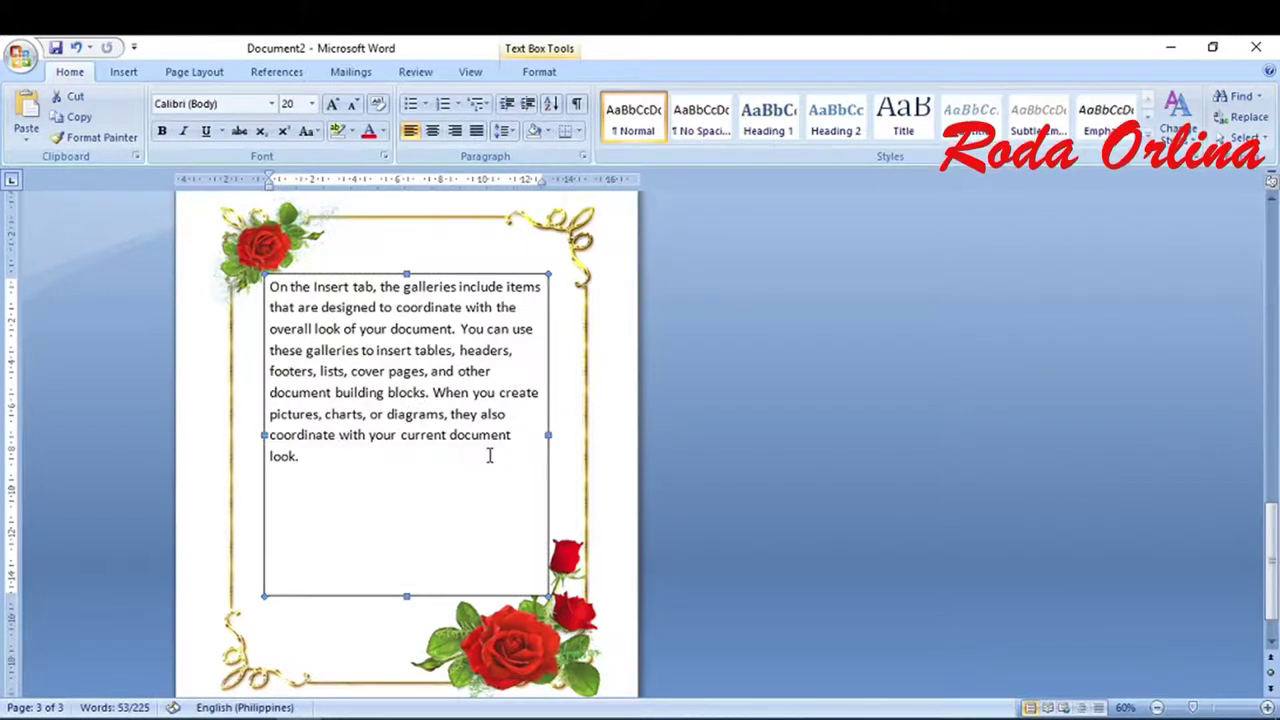
- Set the page-3 text to 26 pt and justify the paragraph
click(333, 105)
click(333, 105)
click(333, 105)
click(333, 105)
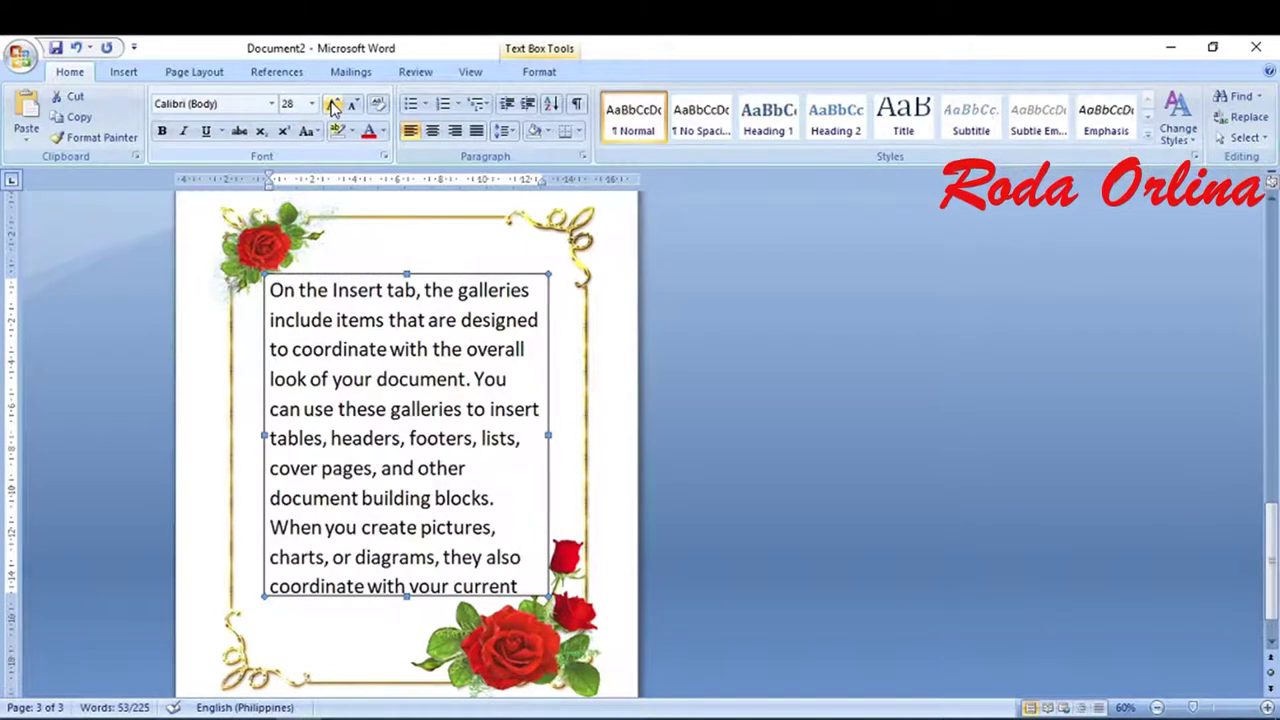
click(352, 104)
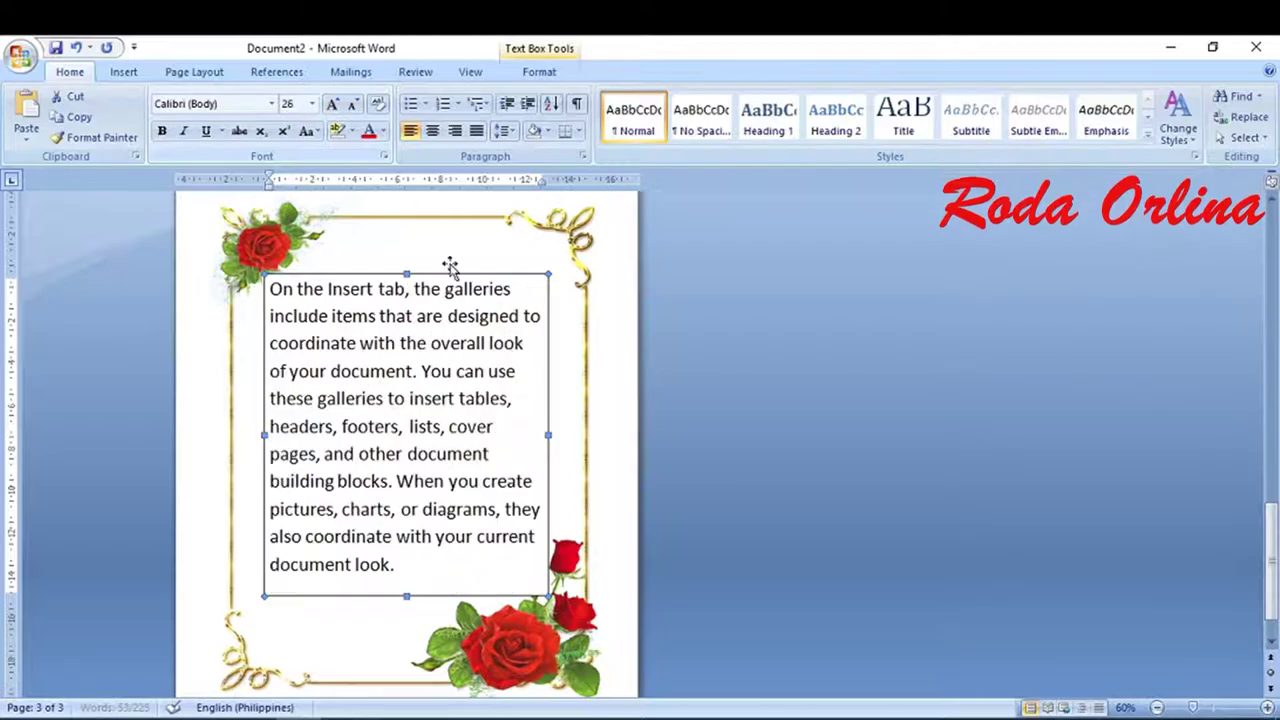
click(476, 131)
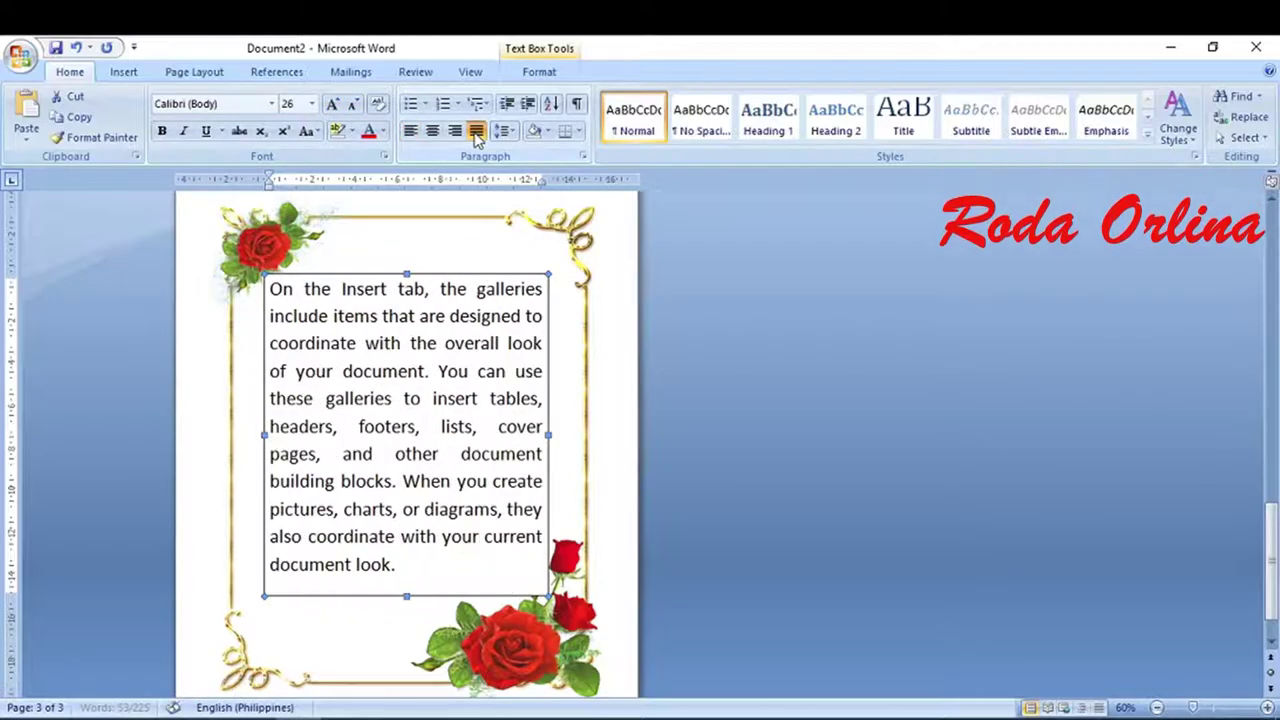
click(717, 350)
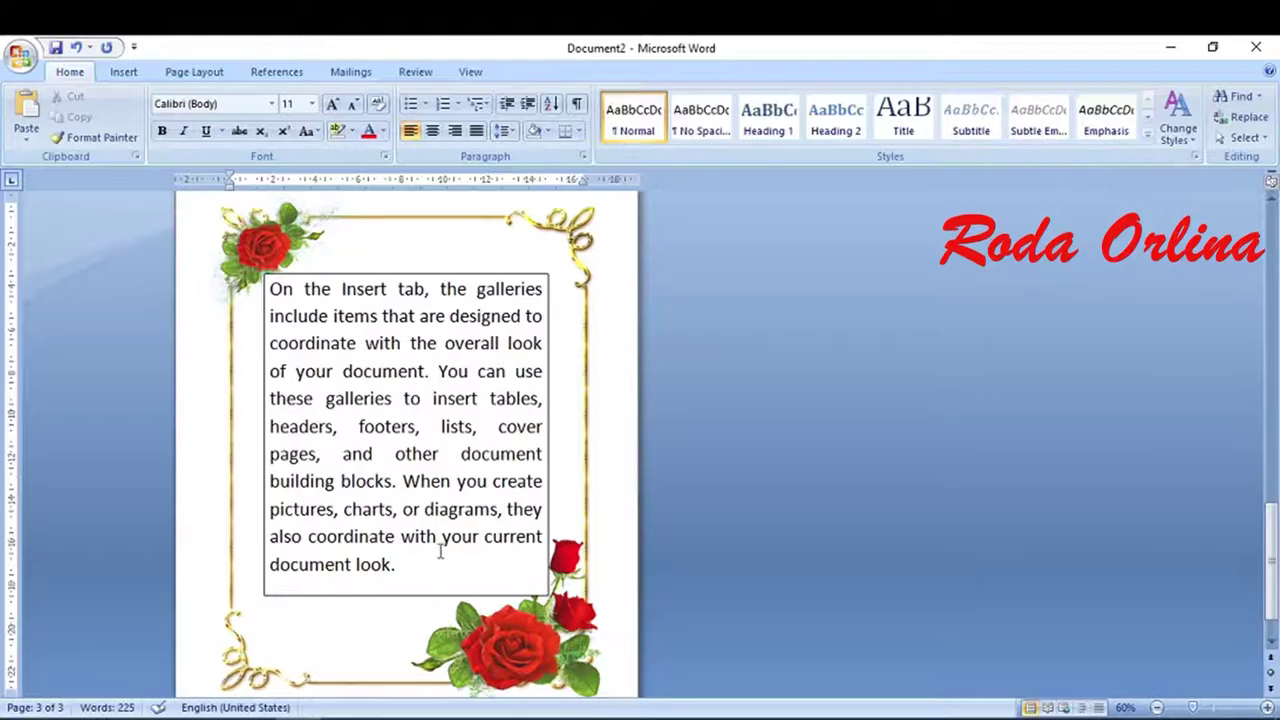
- Centre all the page-3 text and select it again
drag(392, 562, 268, 288)
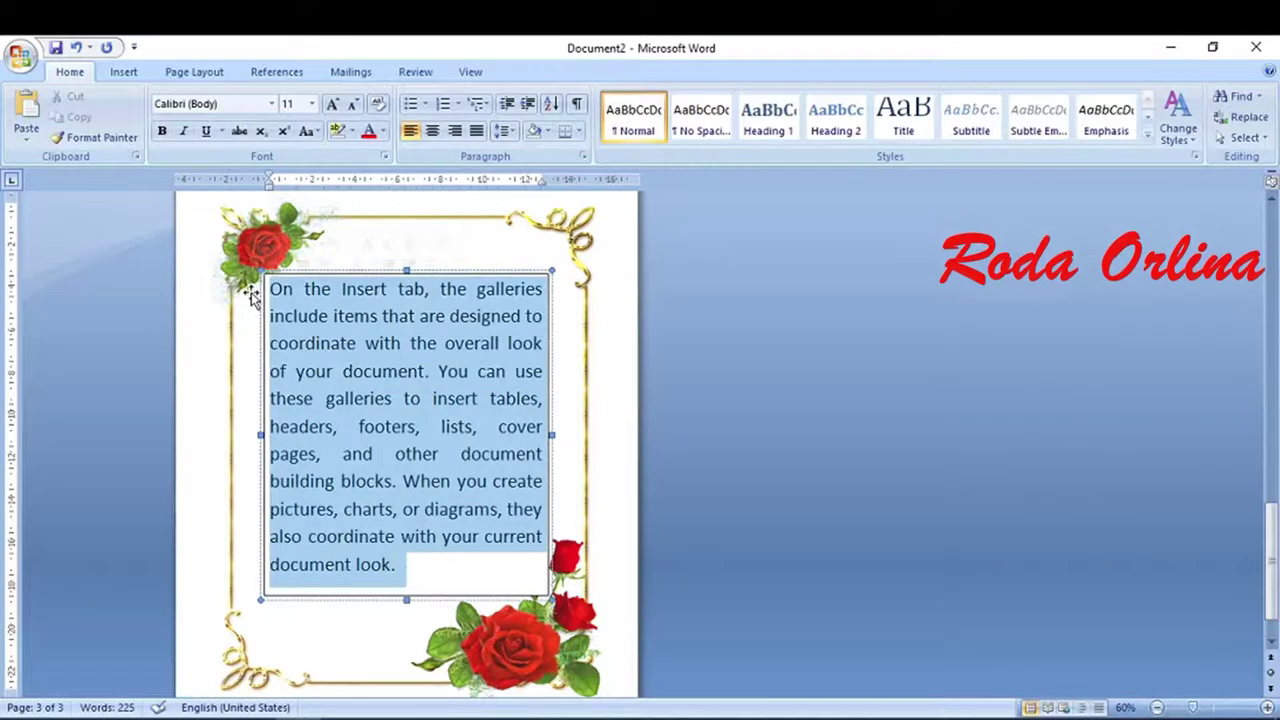
click(432, 131)
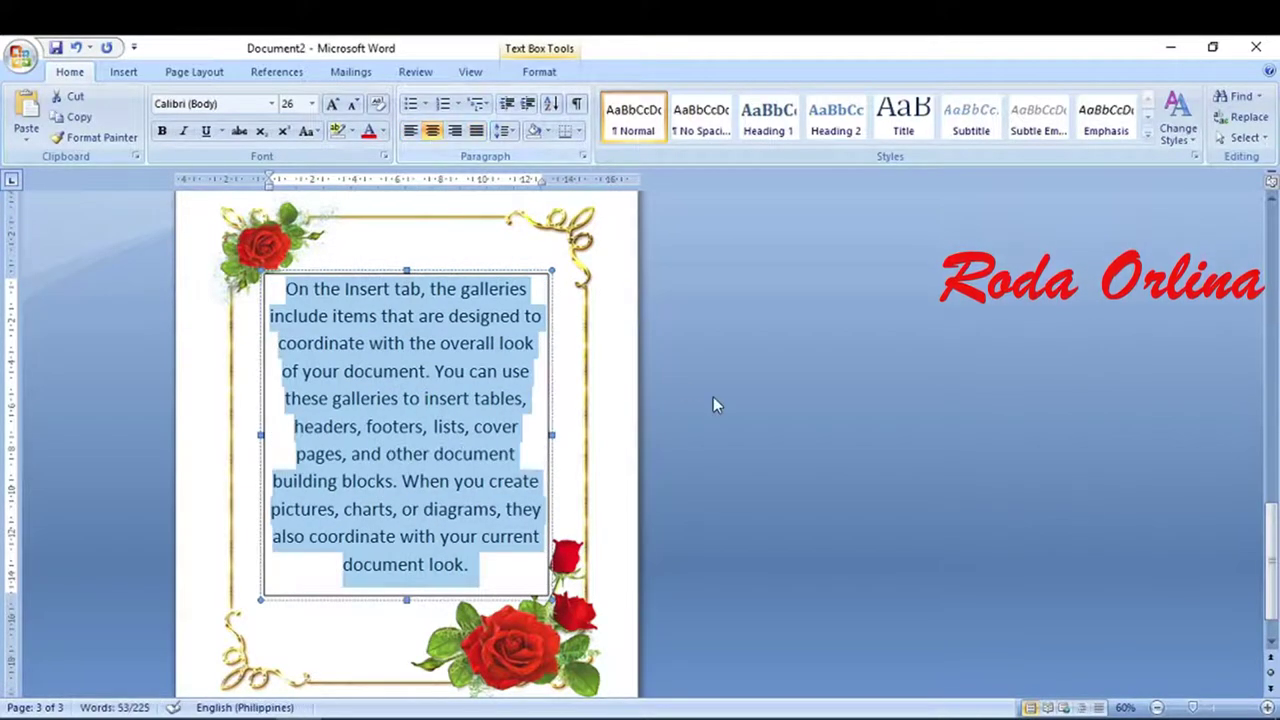
click(713, 396)
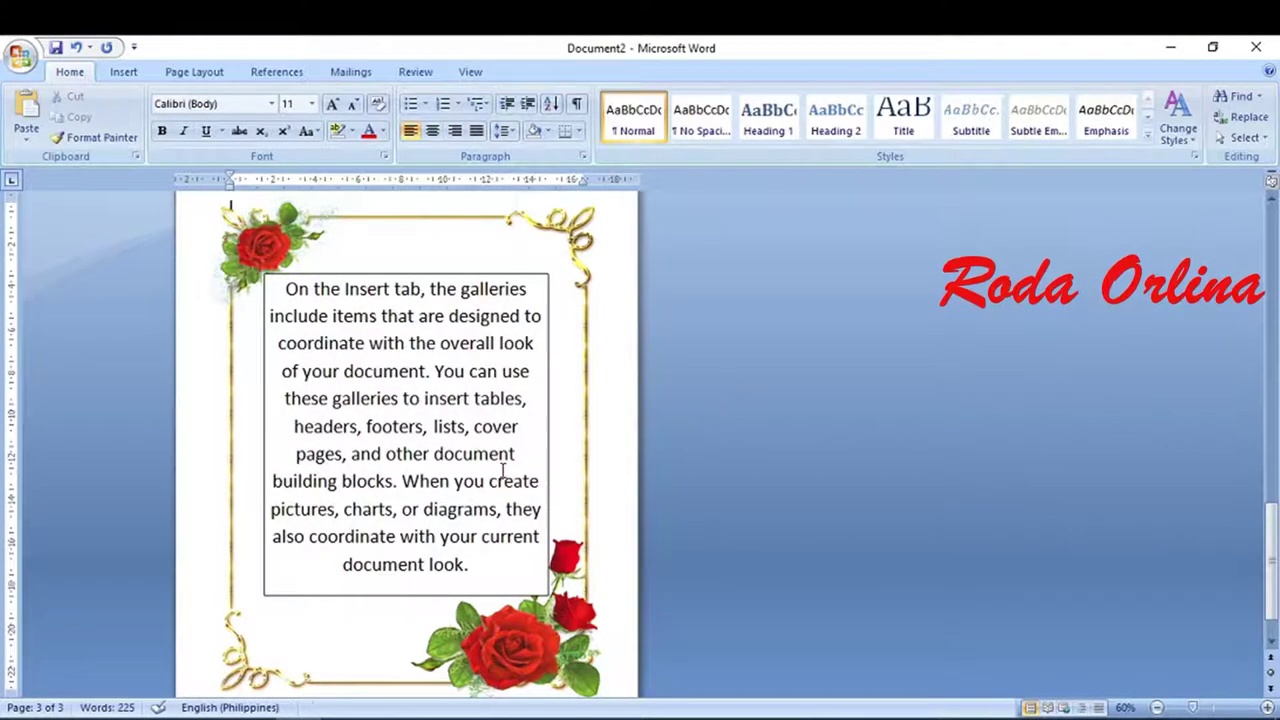
click(501, 565)
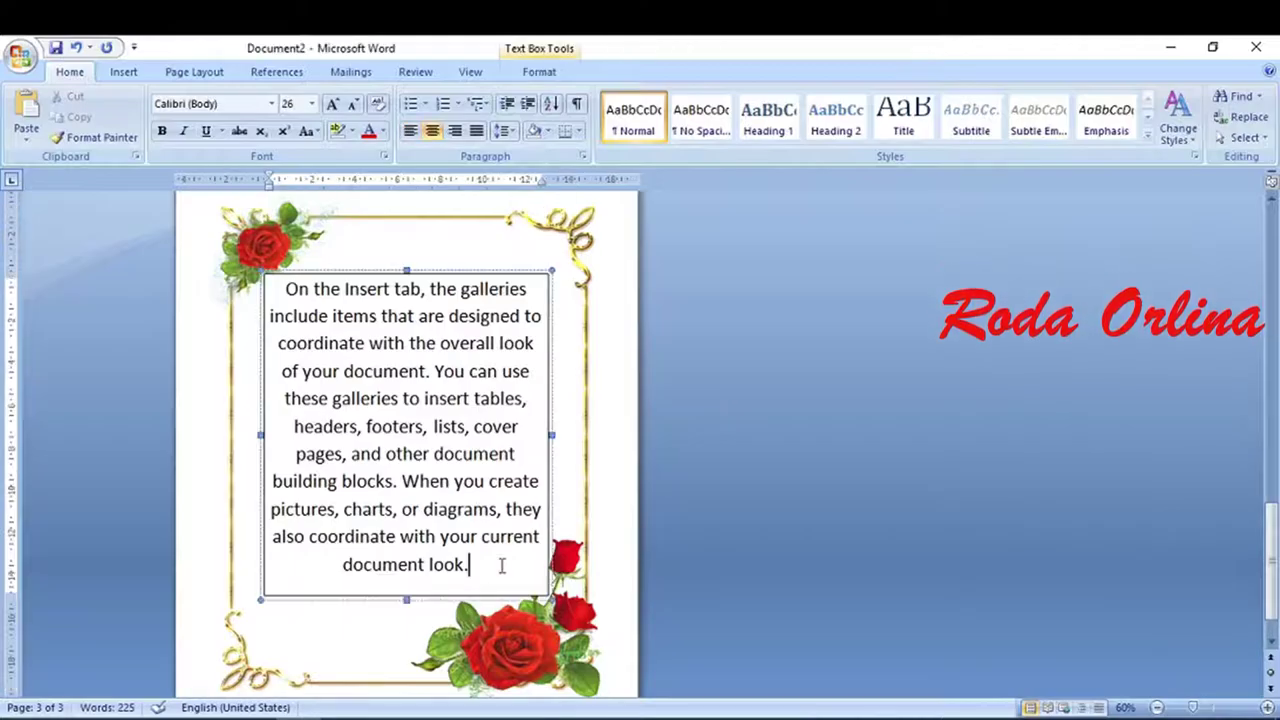
mouse_move(476, 568)
mouse_down()
mouse_move(278, 343)
mouse_move(300, 320)
mouse_up()
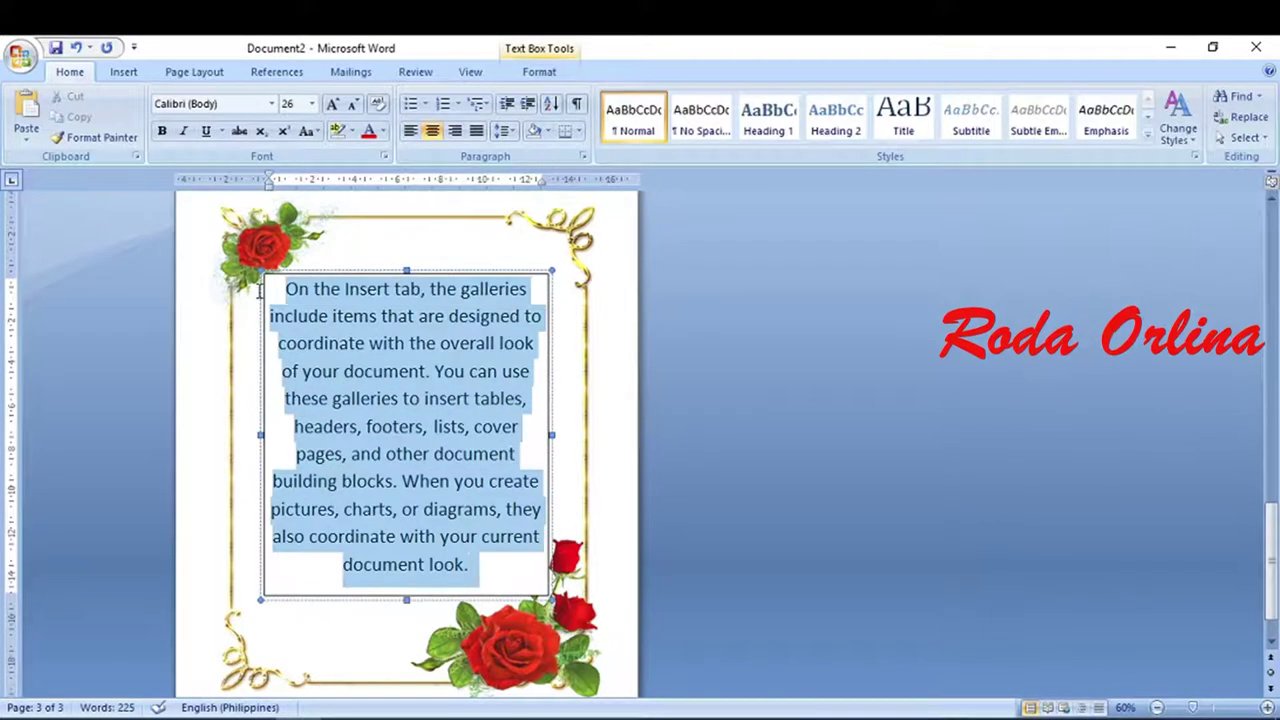
- Format the page-3 text as centred 28 pt Brush Script MT and widen the box slightly on both sides
click(271, 103)
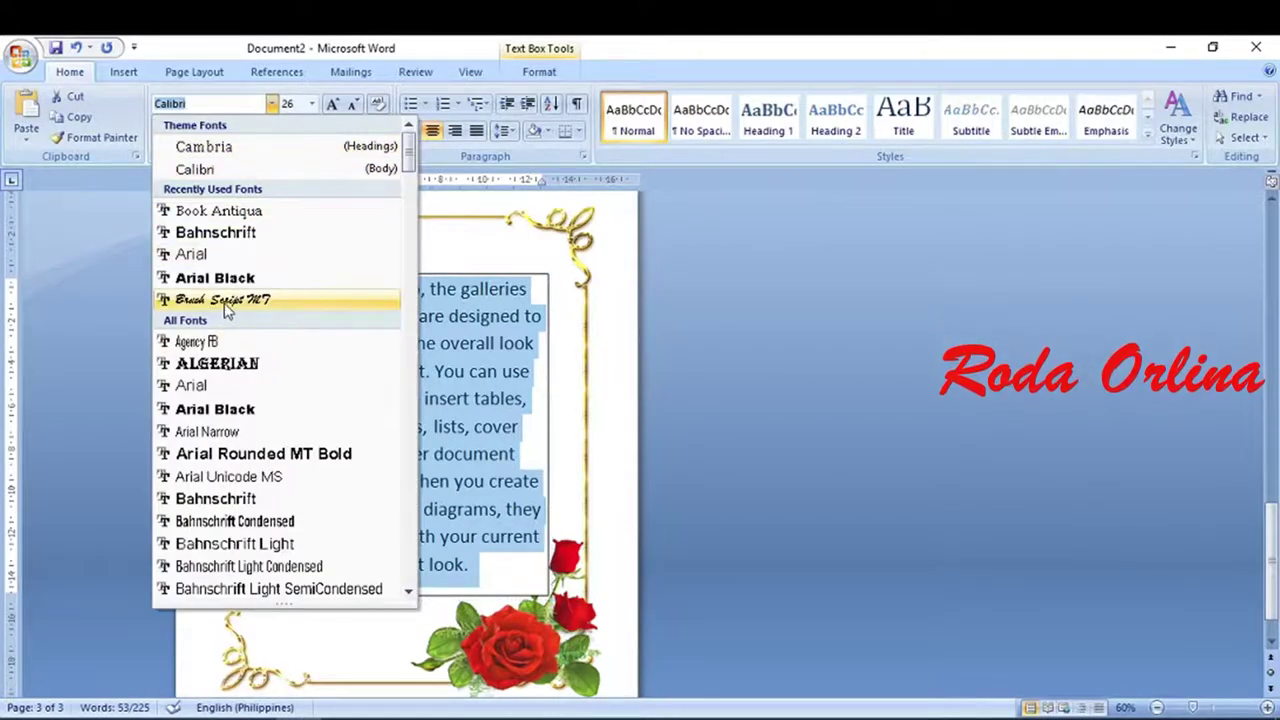
click(229, 300)
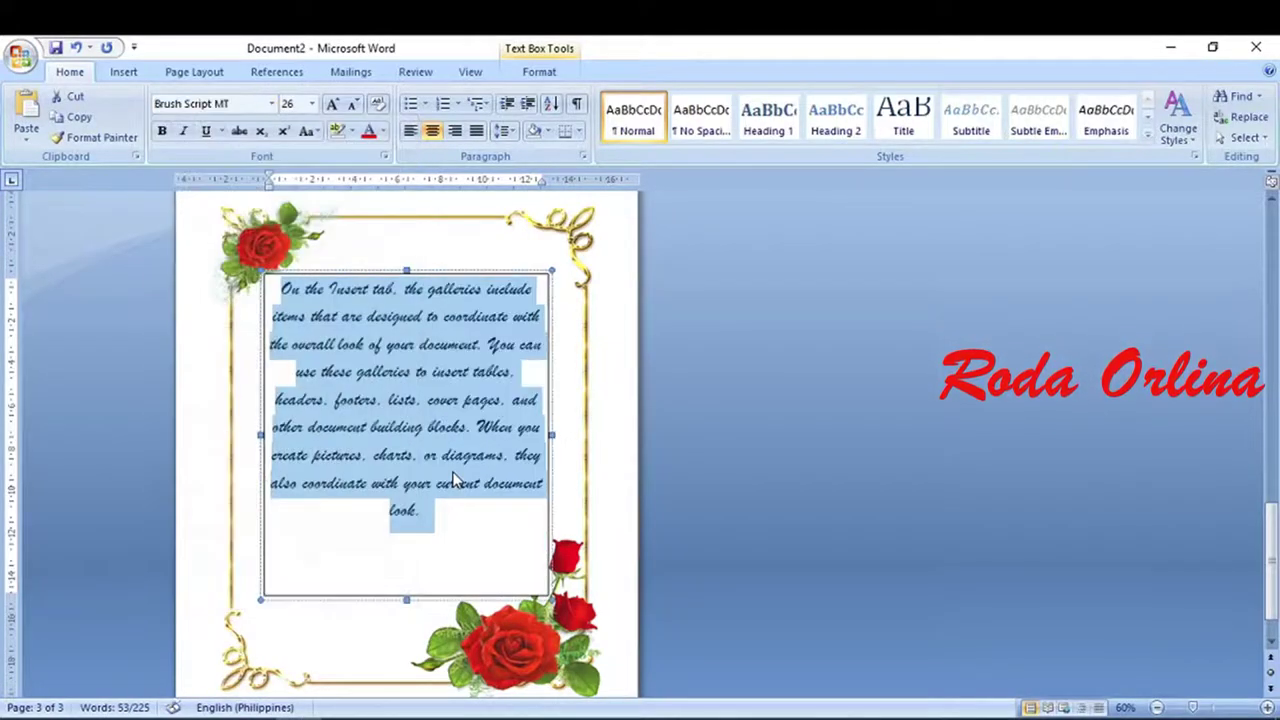
click(332, 105)
click(332, 105)
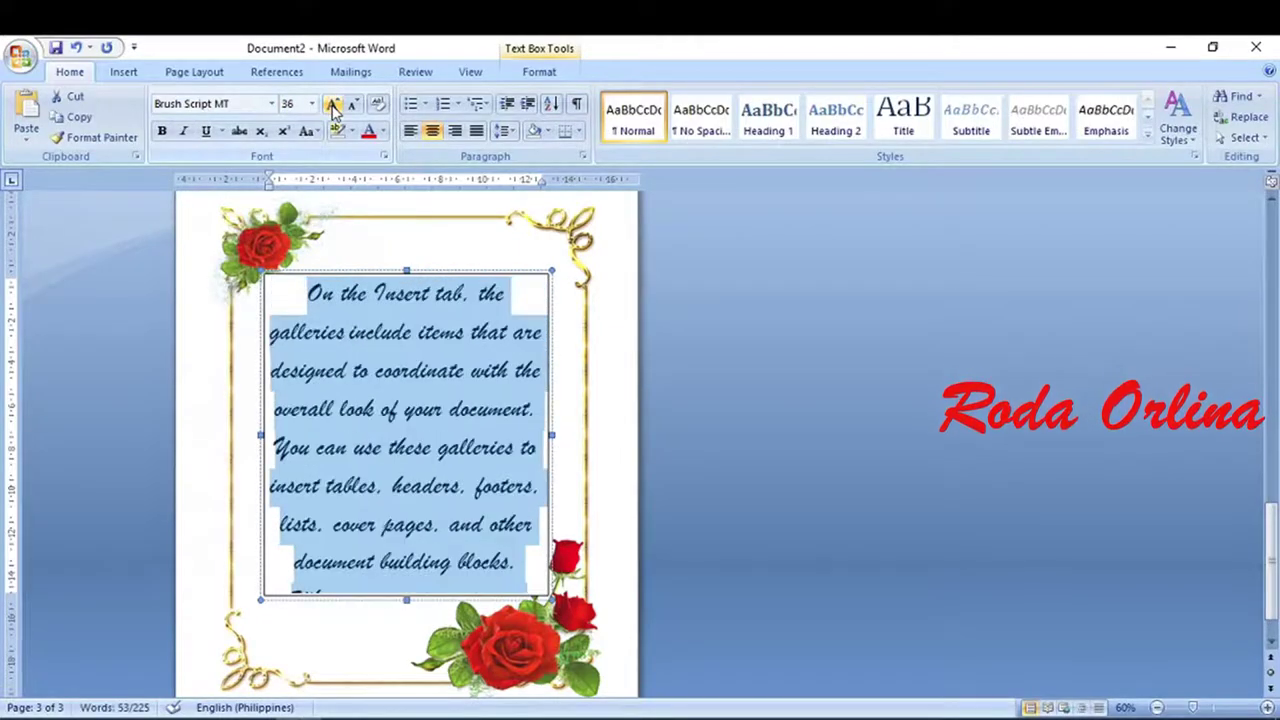
click(352, 107)
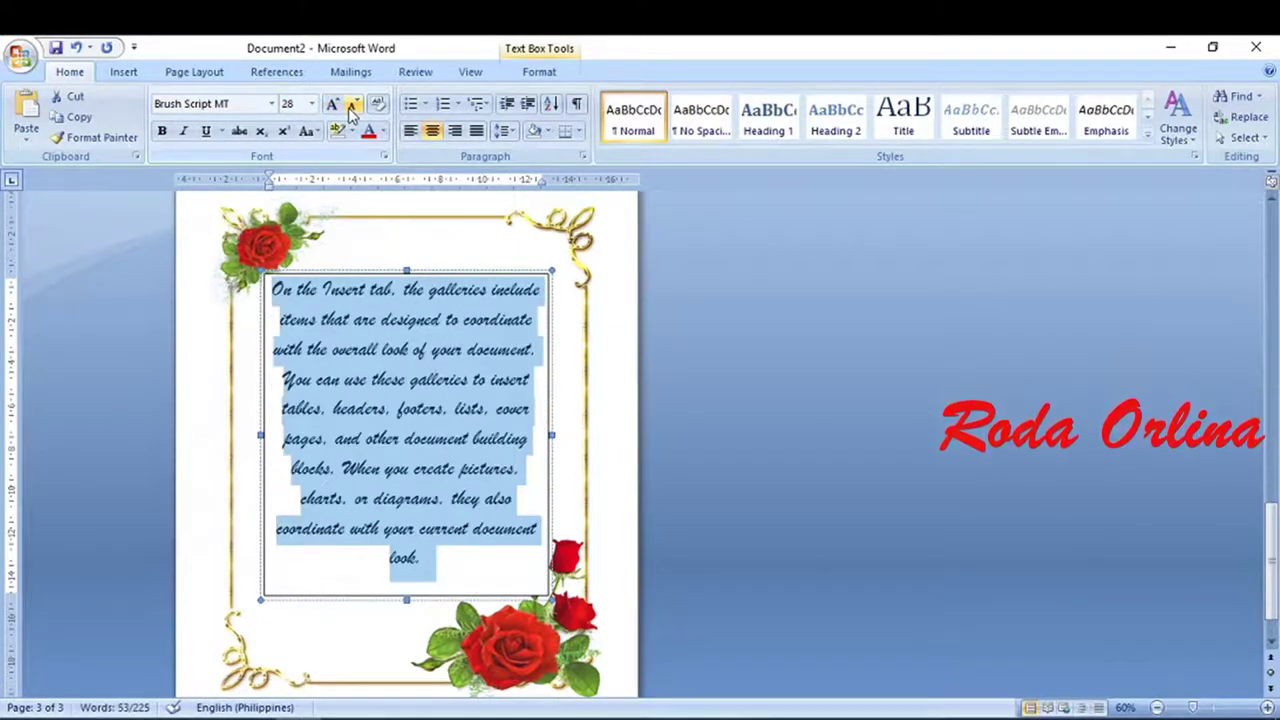
click(411, 132)
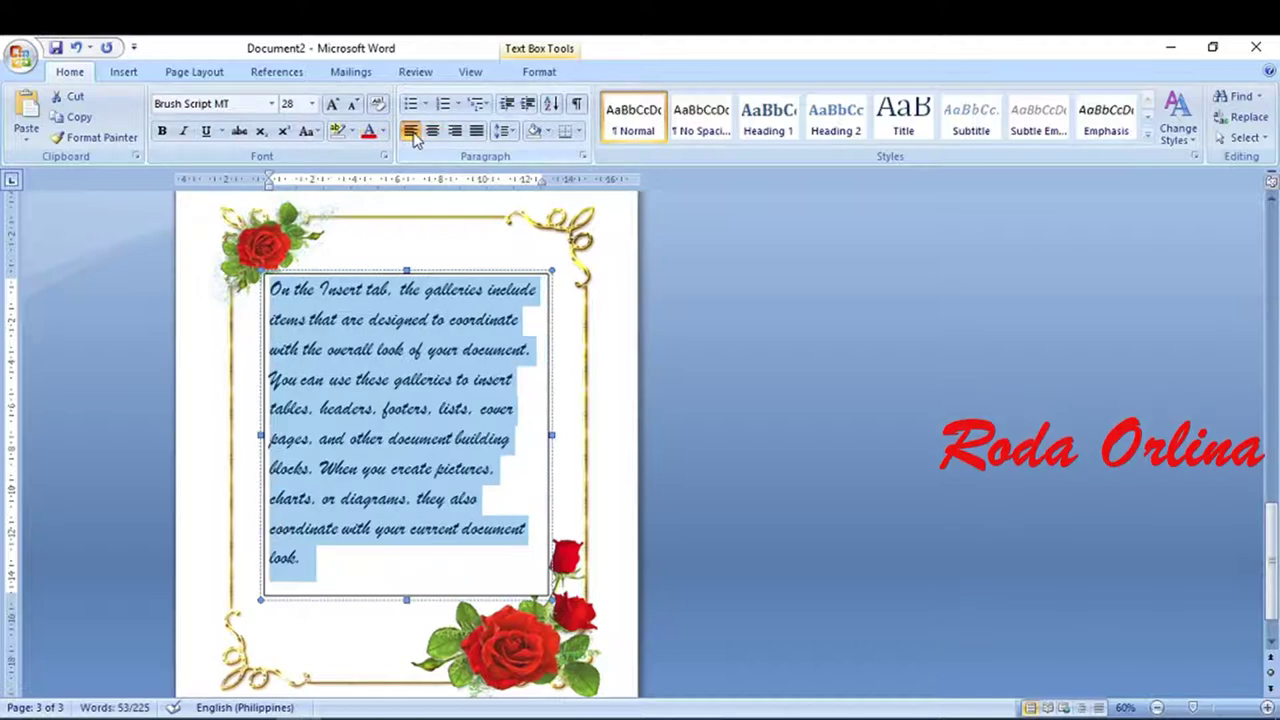
click(433, 133)
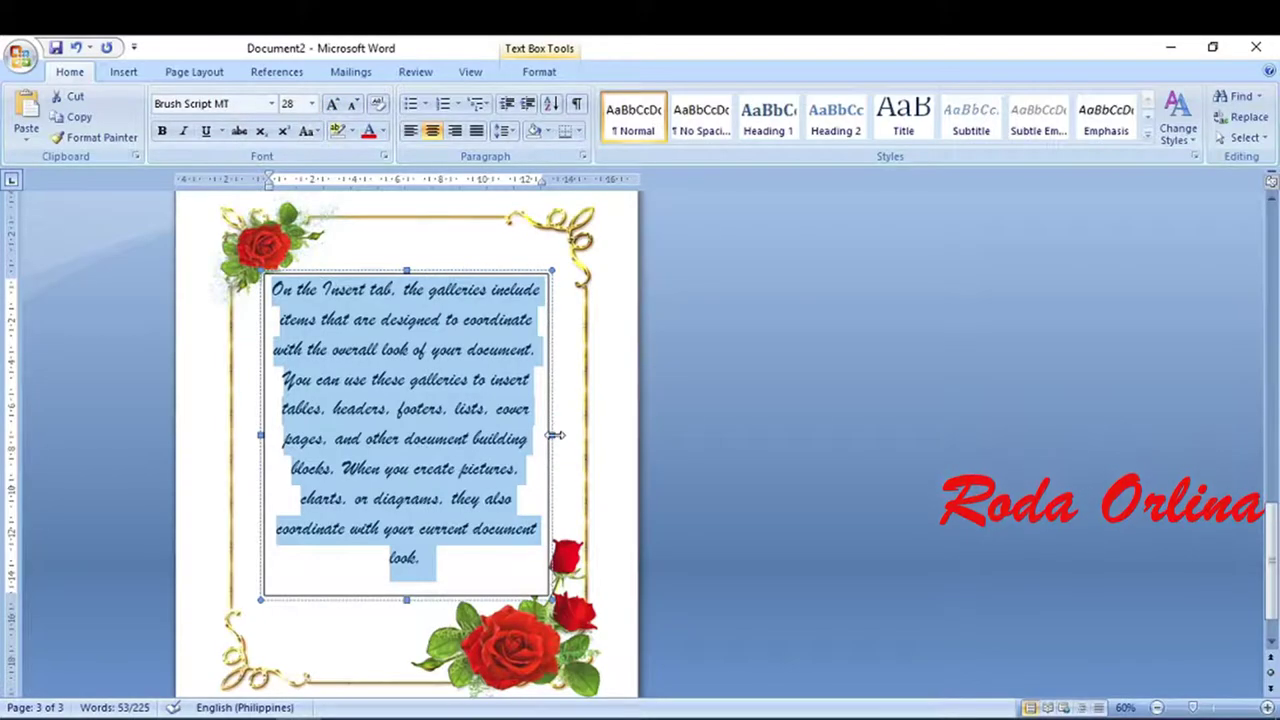
drag(560, 441, 570, 440)
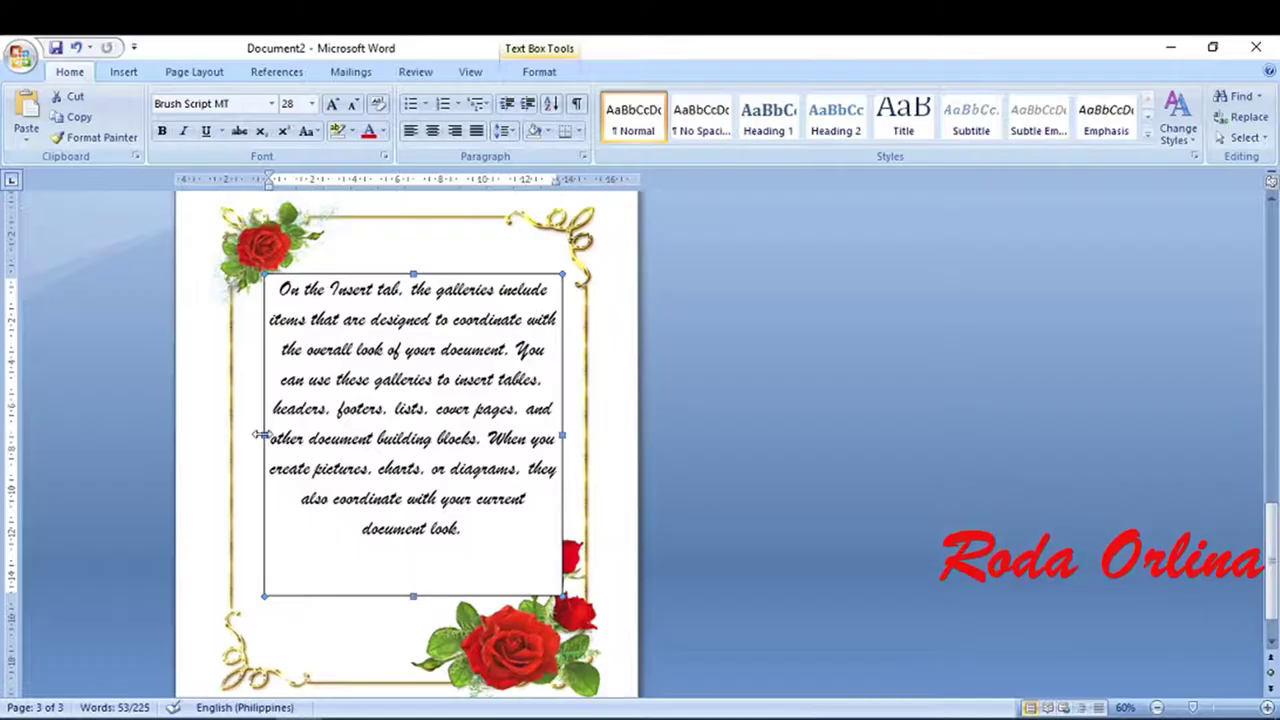
drag(264, 435, 251, 431)
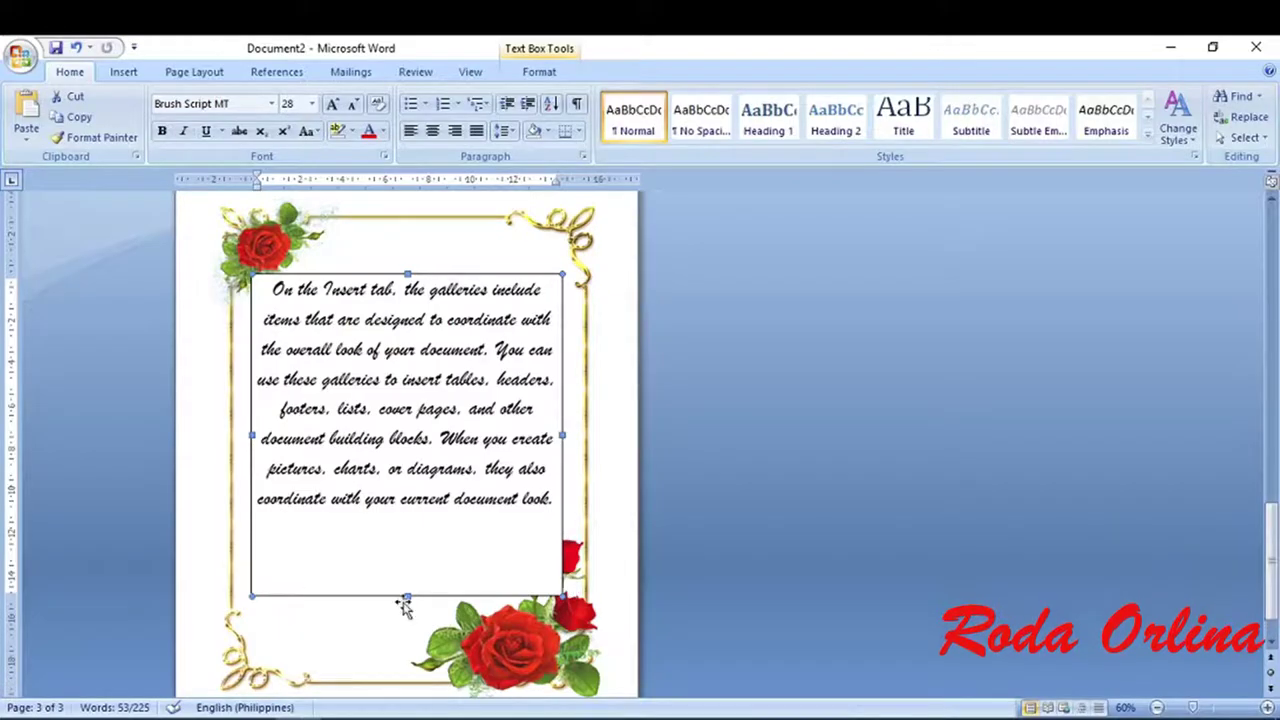
- Set the page-3 text box's Shape Outline to No Outline
click(407, 597)
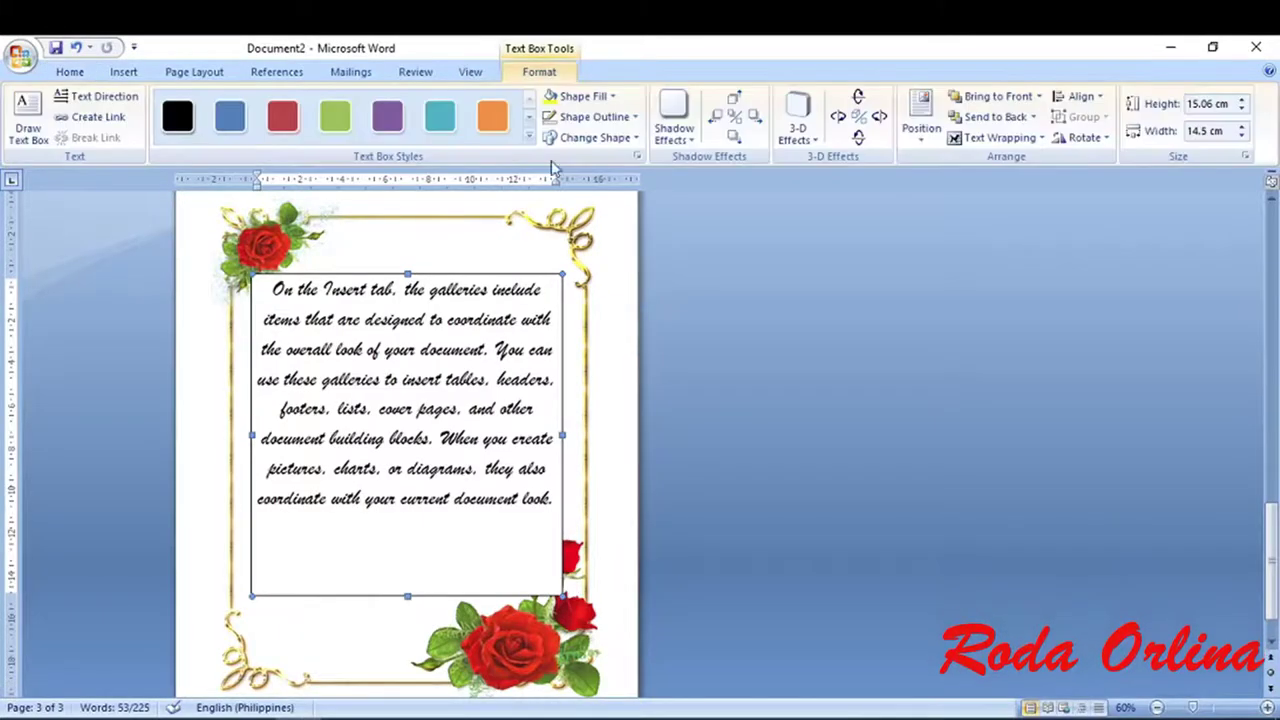
click(633, 117)
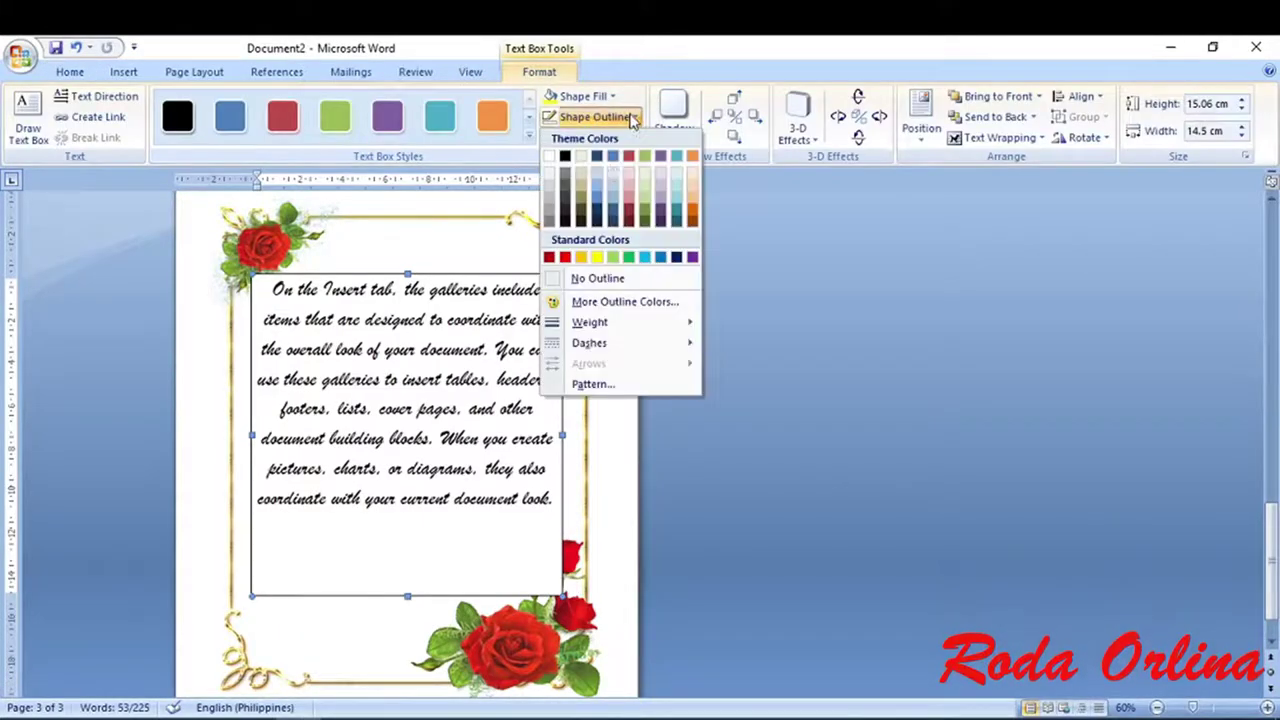
click(577, 279)
click(700, 503)
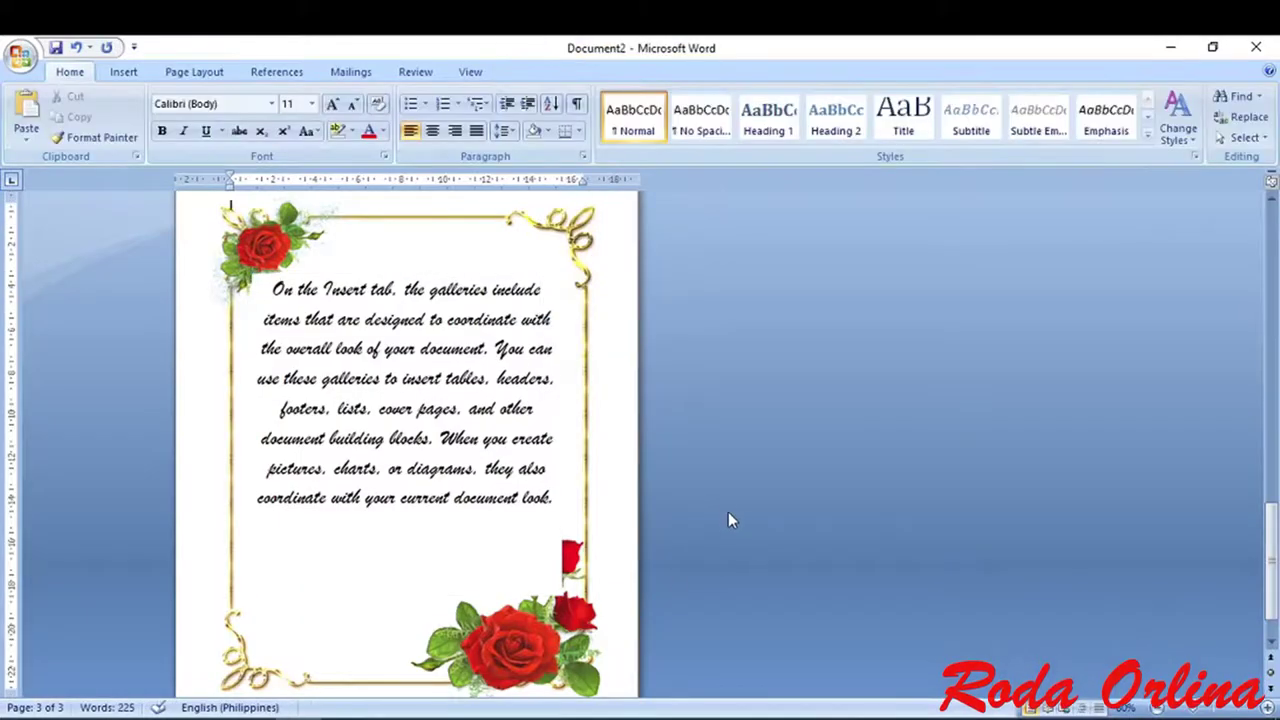
- Resize the page-3 text box to 13.58 × 13.01 cm, lowering its top and raising its bottom
click(283, 277)
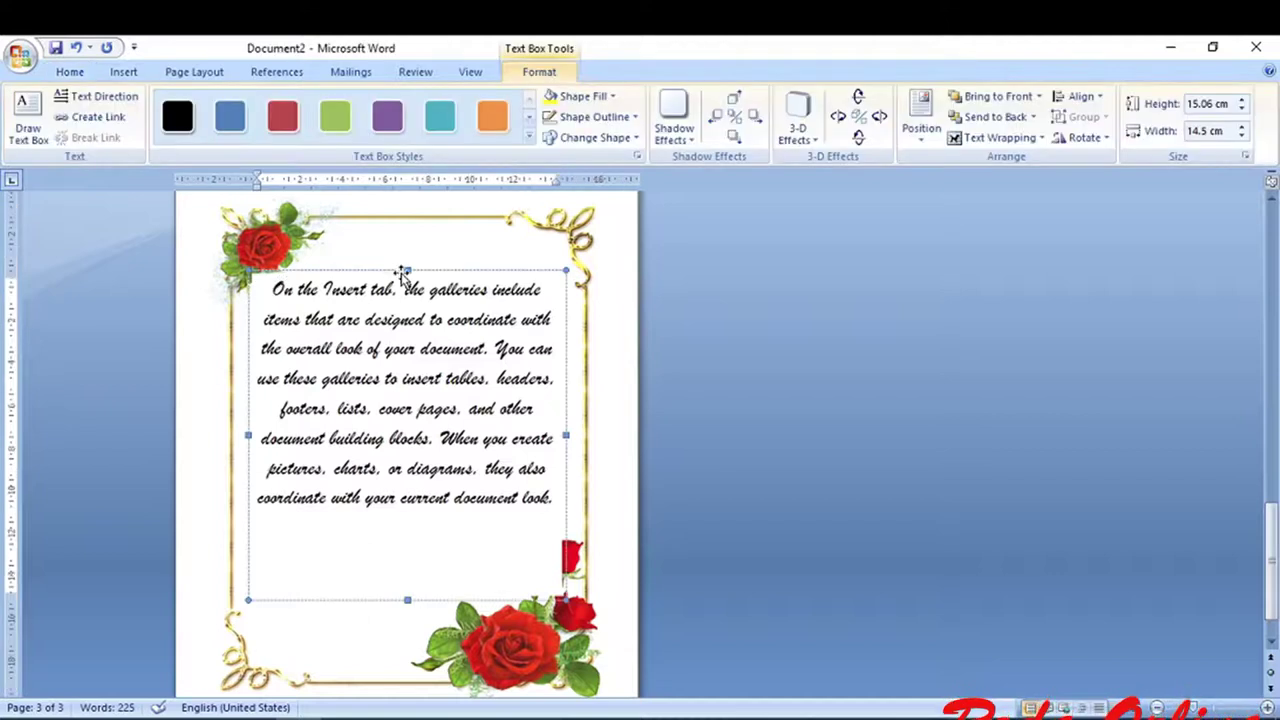
drag(408, 268, 406, 290)
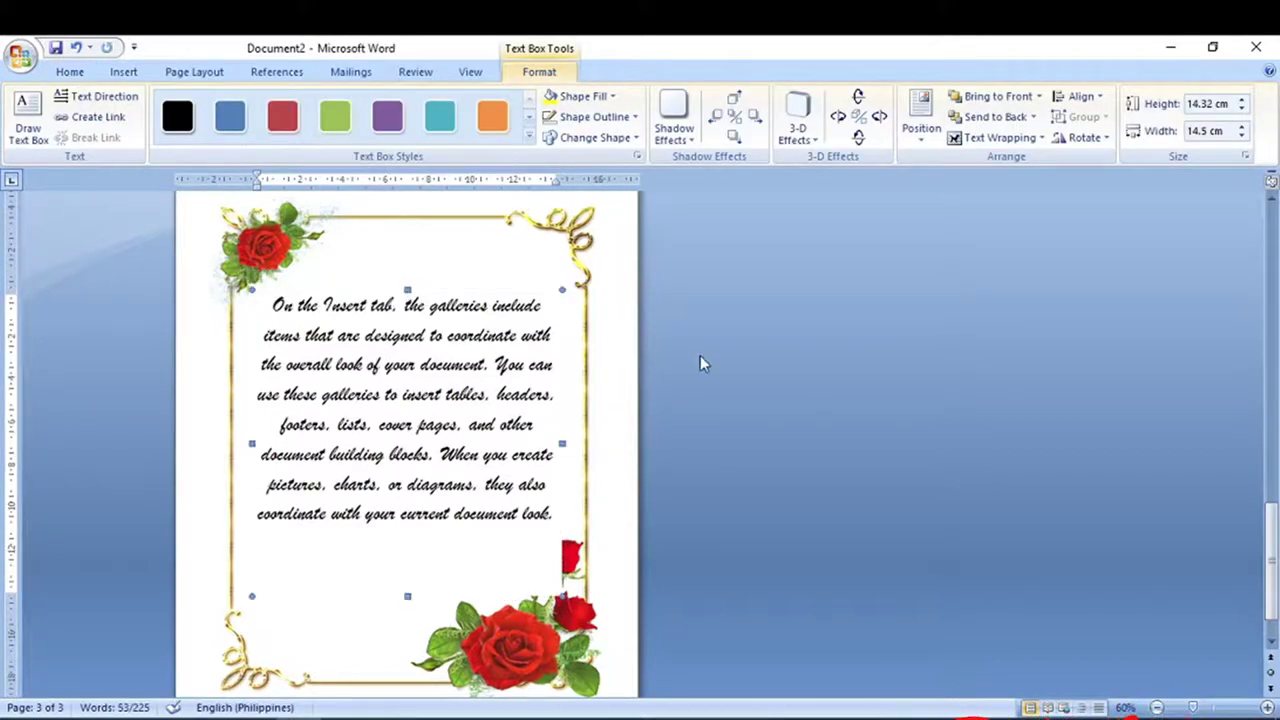
click(735, 371)
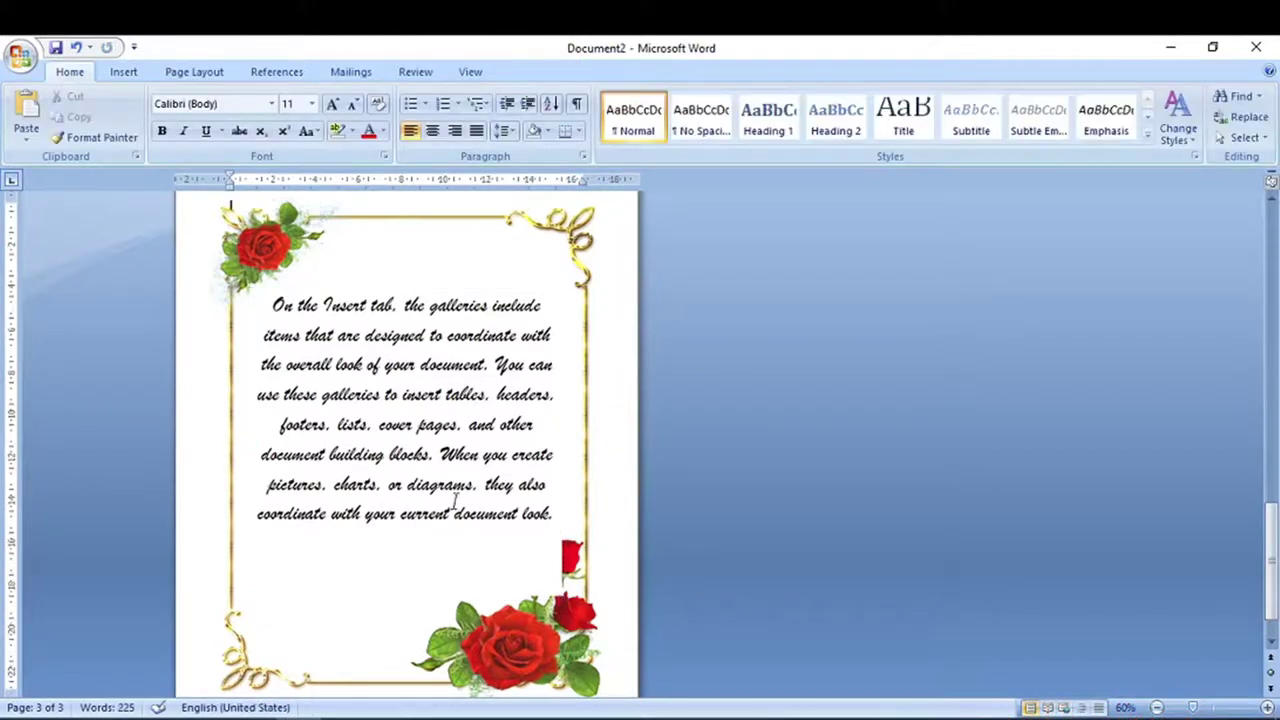
click(460, 487)
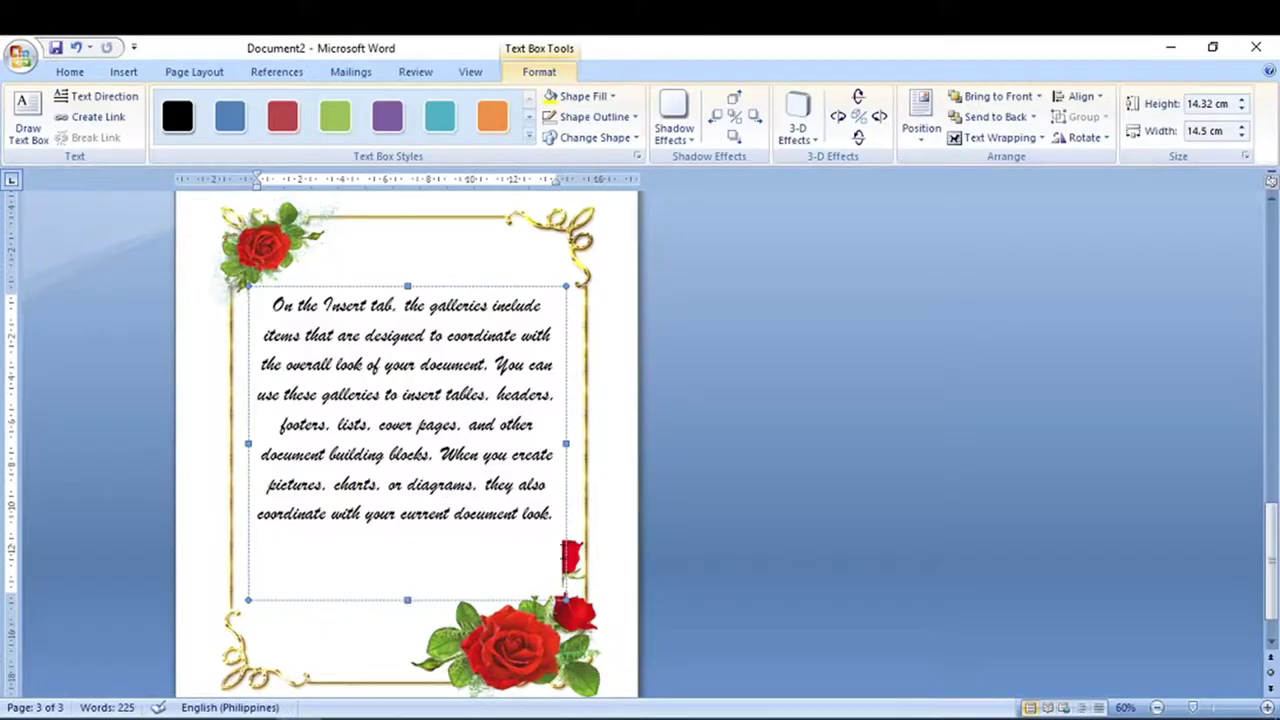
drag(408, 600, 408, 599)
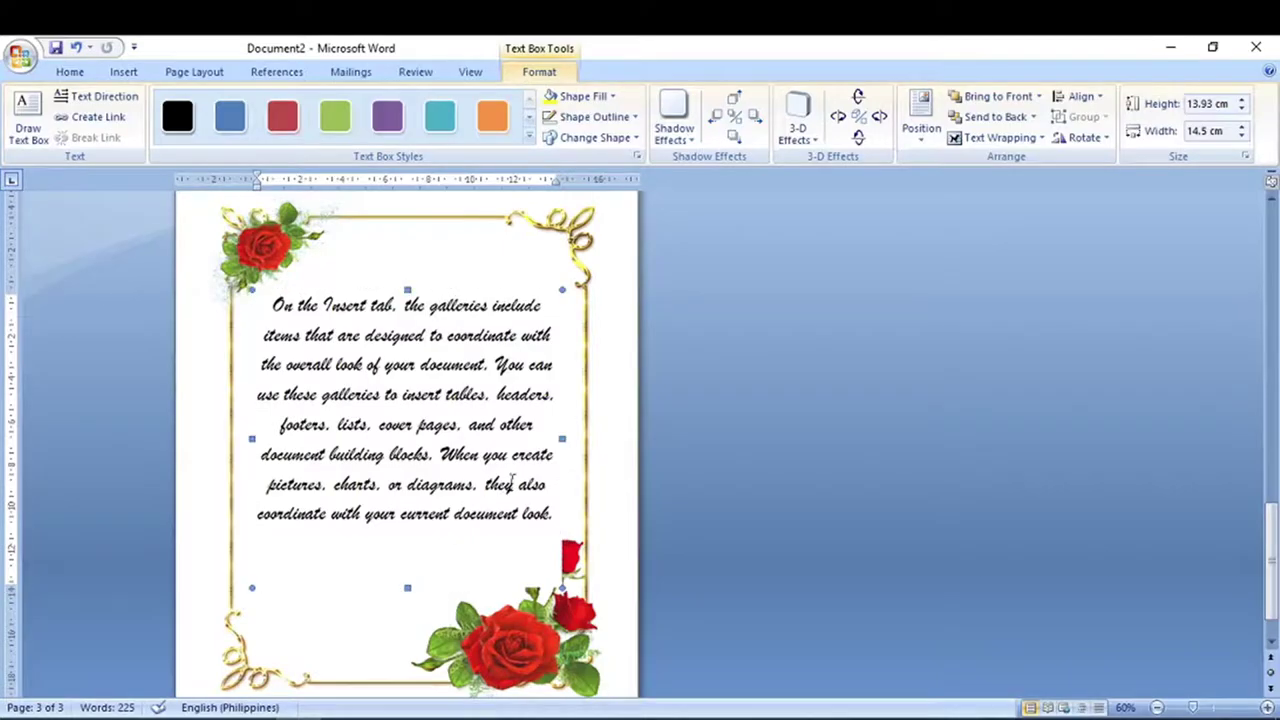
drag(541, 446, 542, 445)
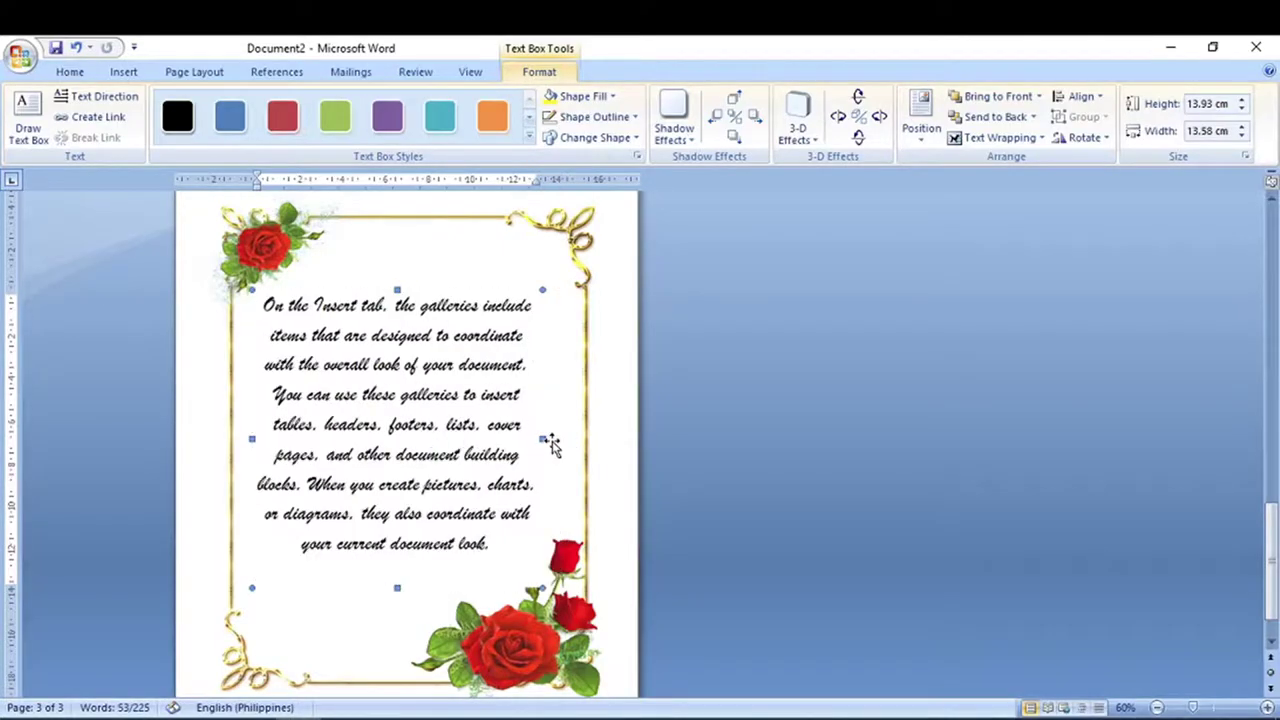
click(726, 450)
click(494, 571)
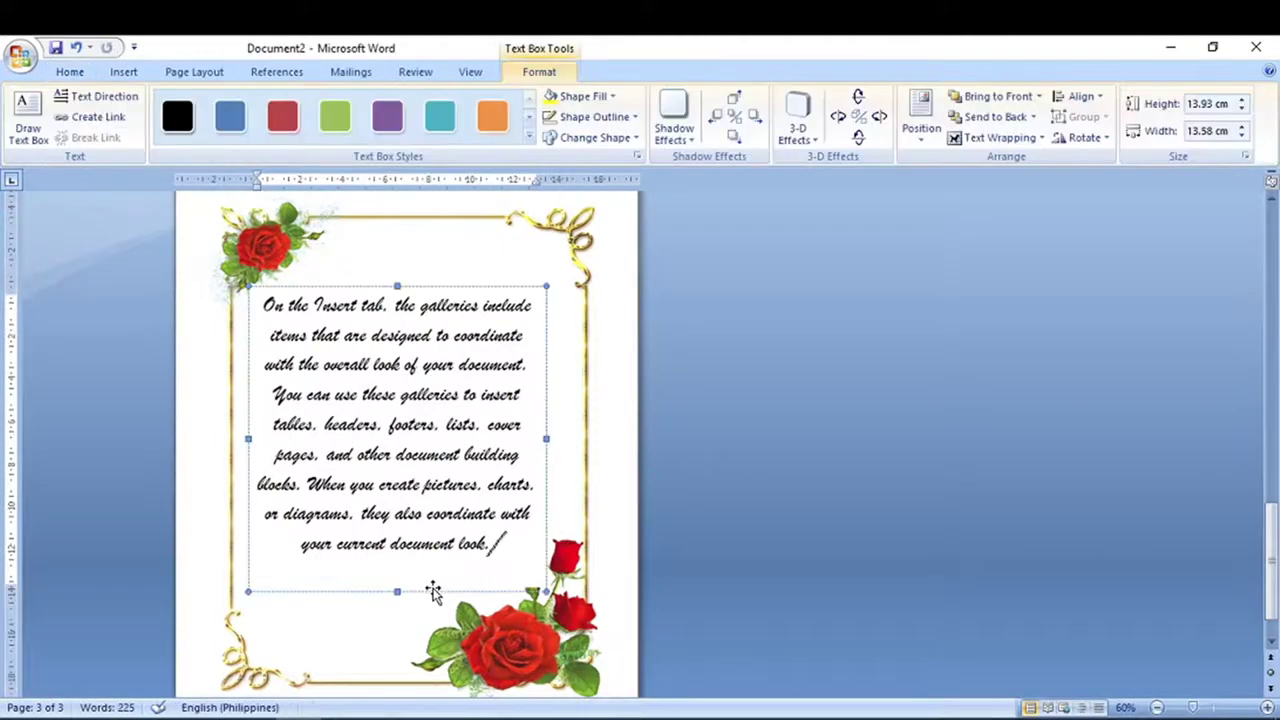
drag(395, 591, 403, 570)
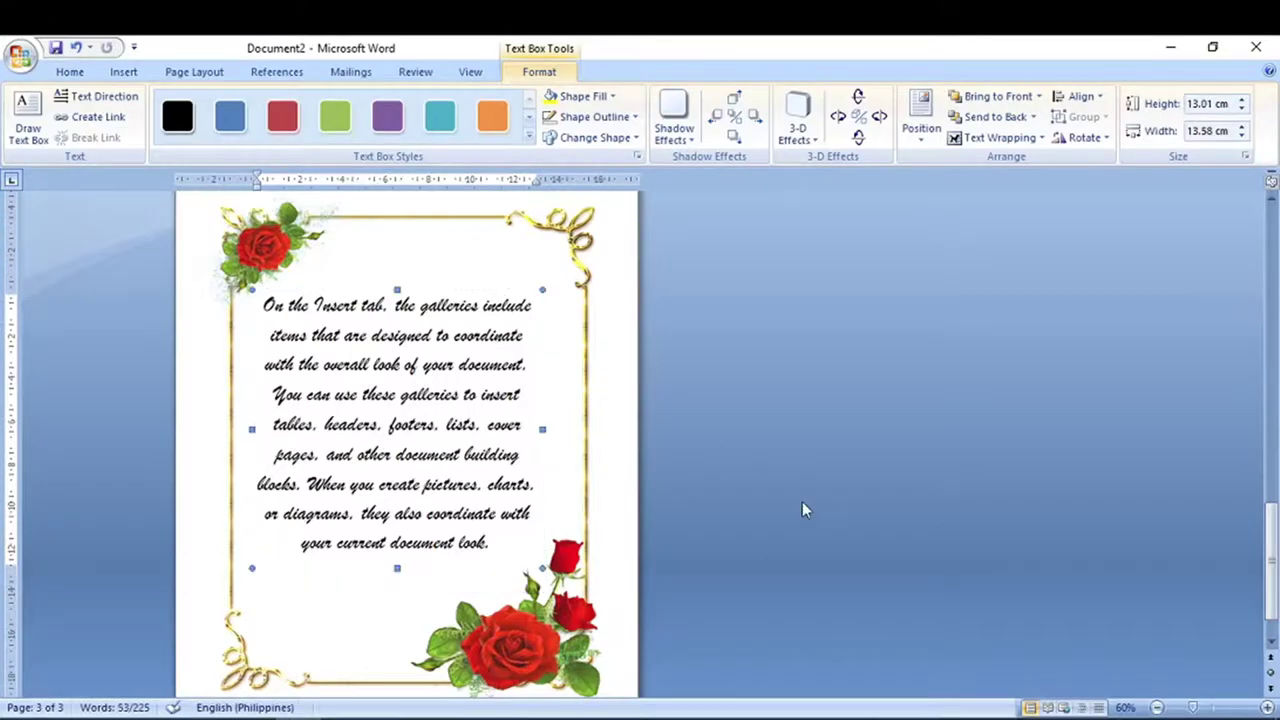
click(798, 500)
- Set the second page's text box in the ribbon floral frame to No Outline
scroll(796, 499, up, 1)
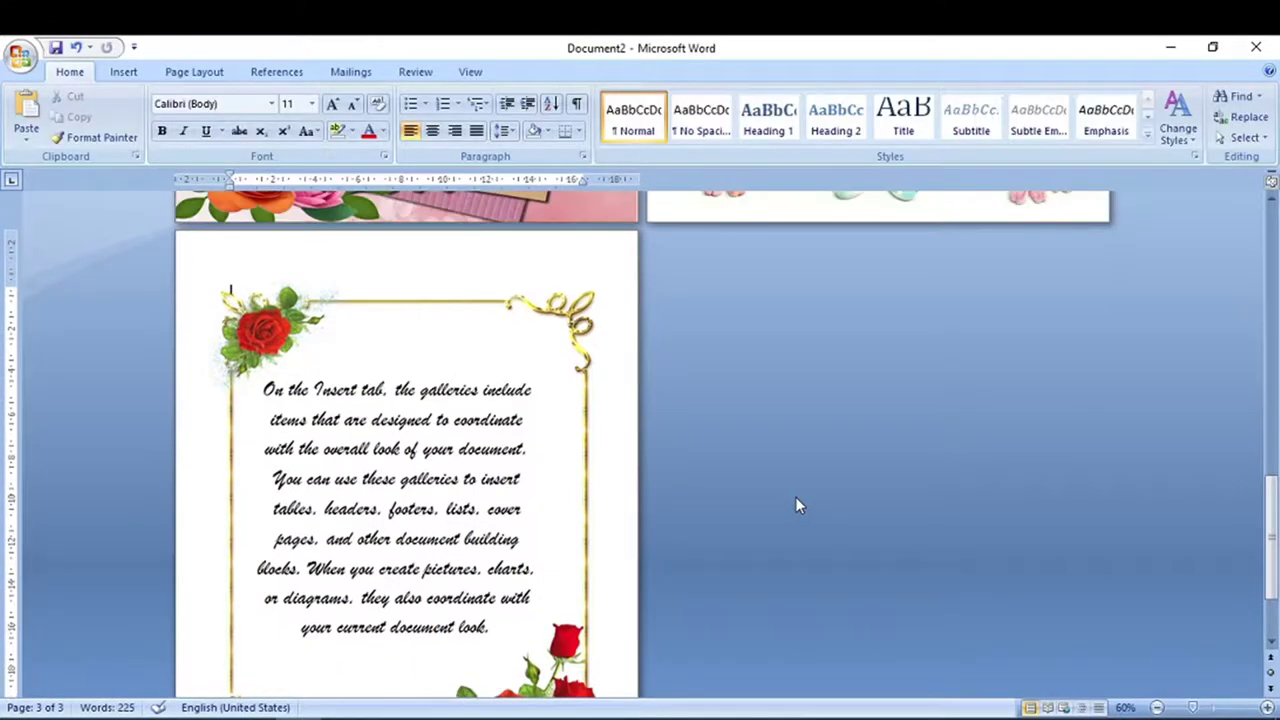
scroll(486, 475, up, 2)
scroll(488, 479, up, 2)
scroll(490, 477, up, 1)
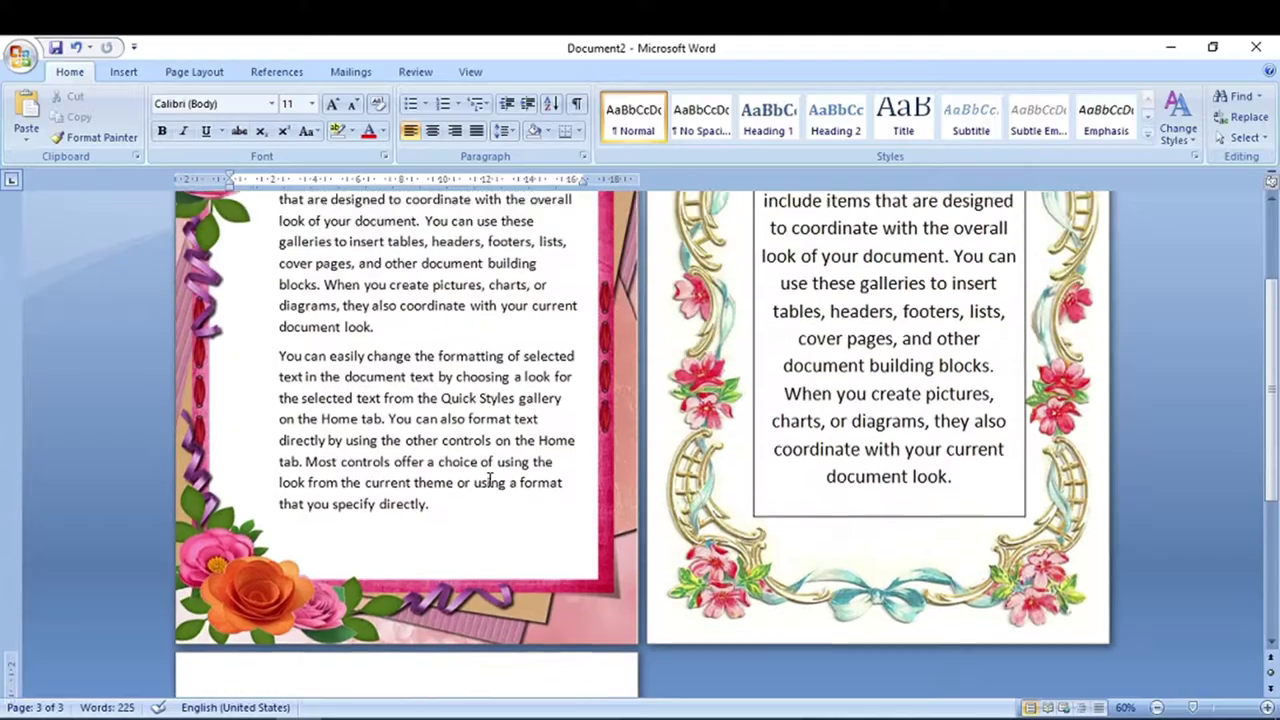
click(892, 543)
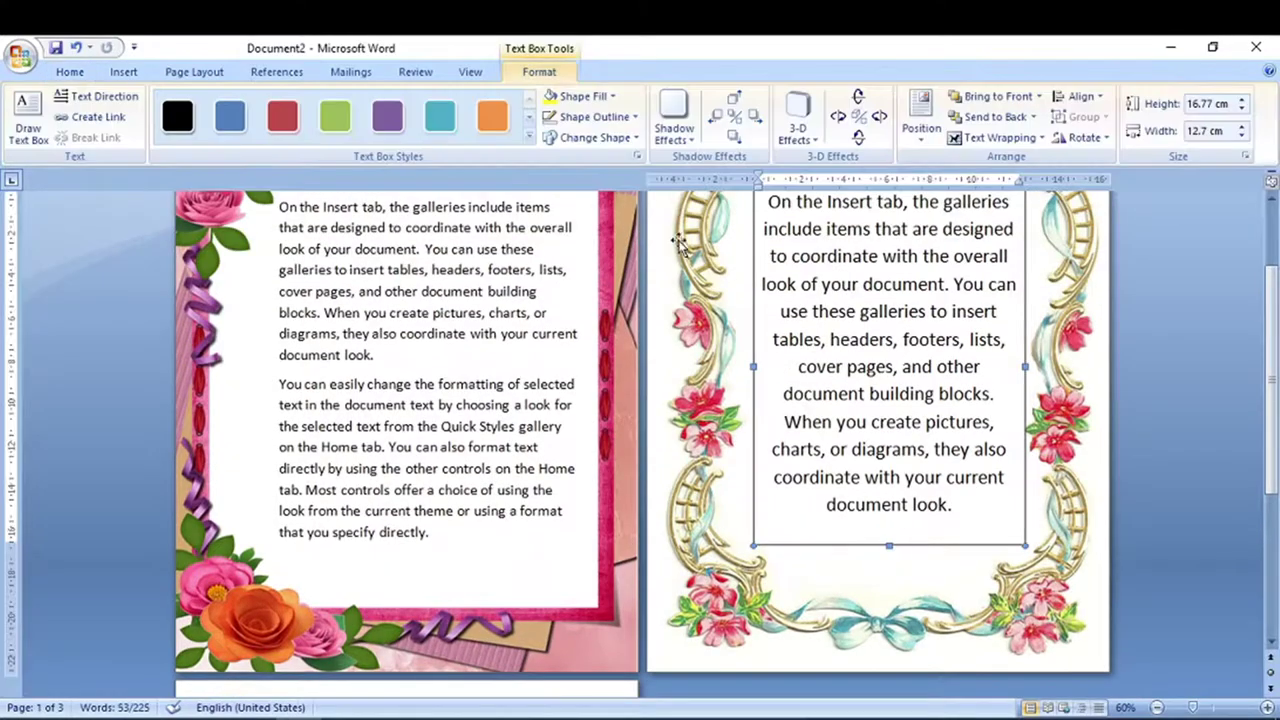
click(634, 118)
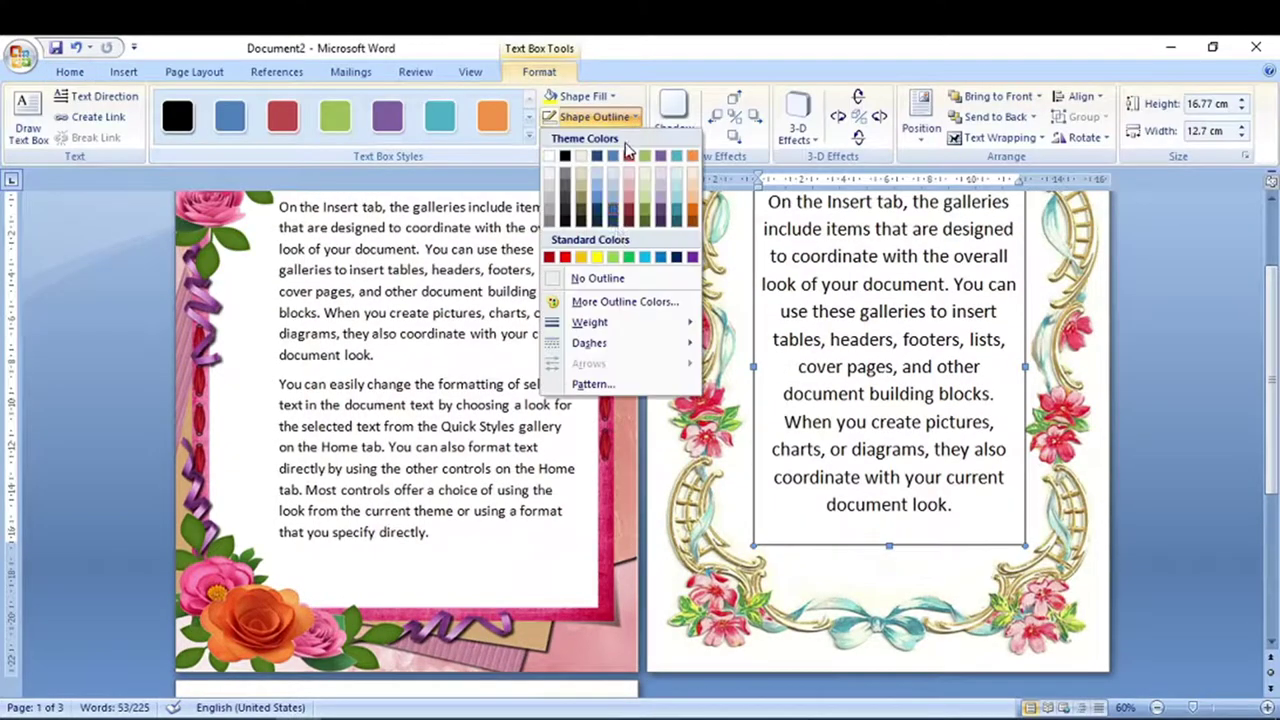
click(597, 279)
scroll(1135, 495, up, 2)
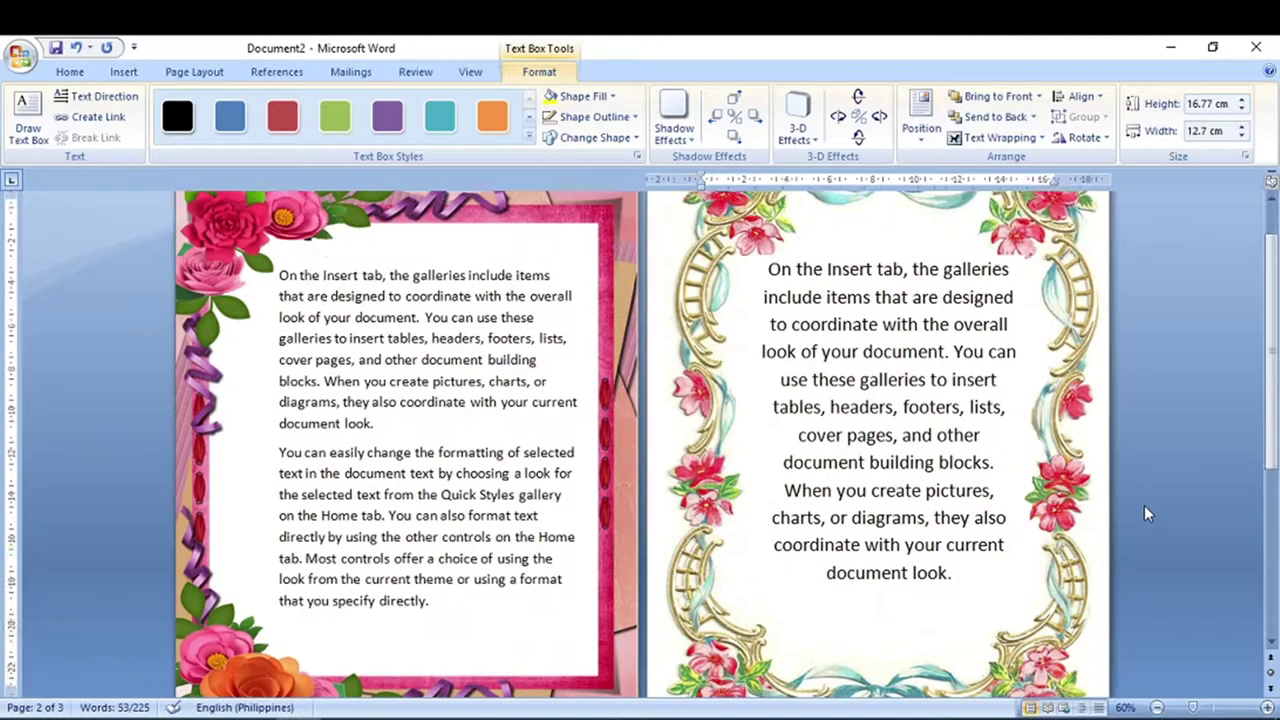
click(1144, 505)
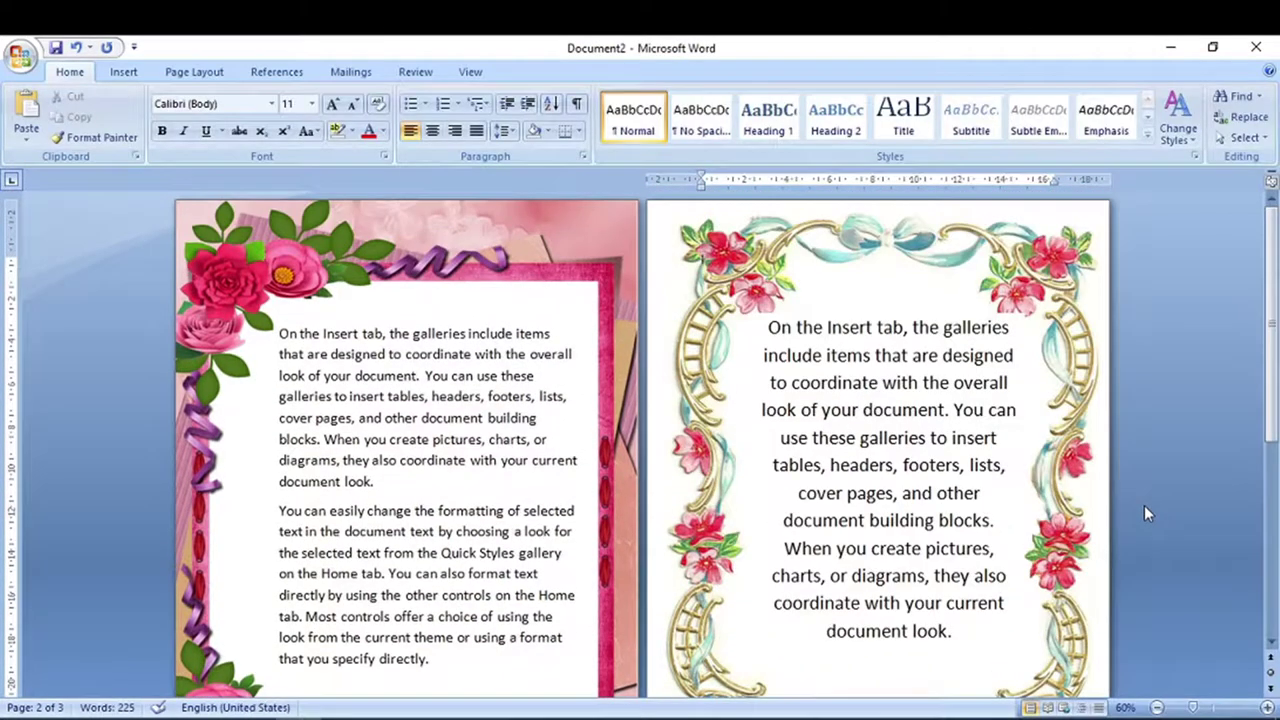
- Change the first page's two text box paragraphs from Calibri to Arial, keeping them left-aligned
drag(448, 658, 237, 192)
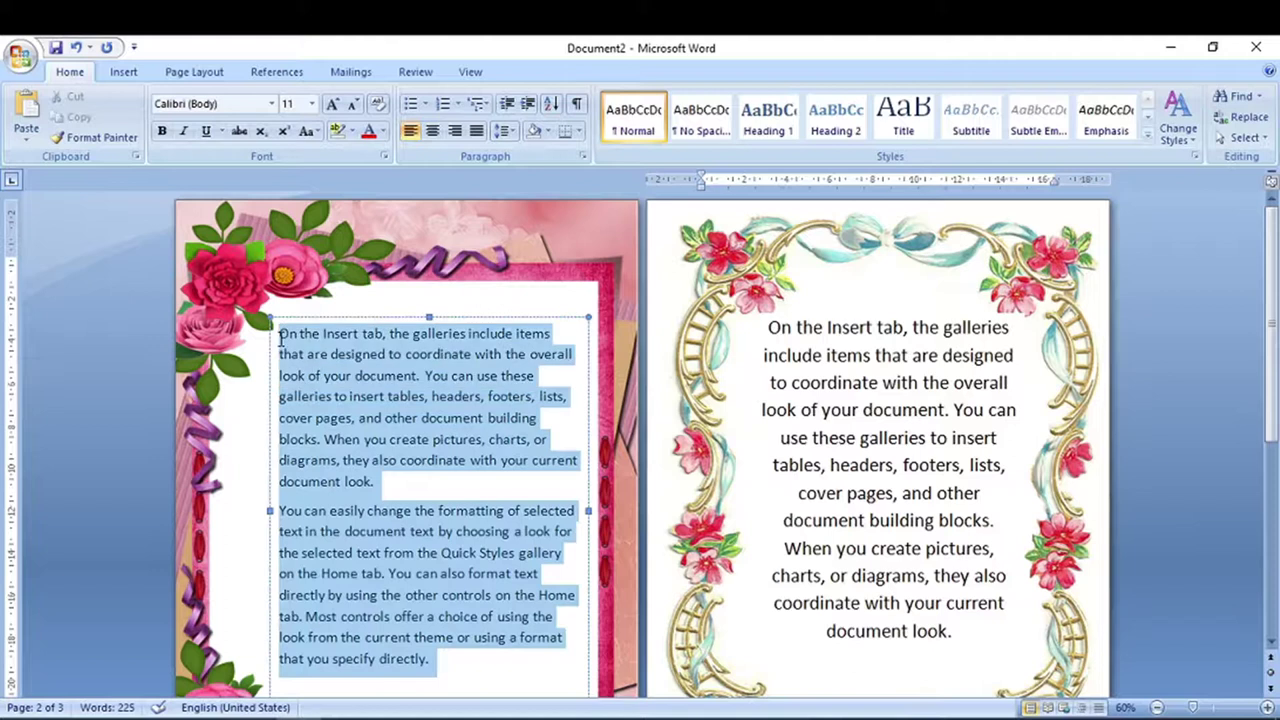
click(271, 104)
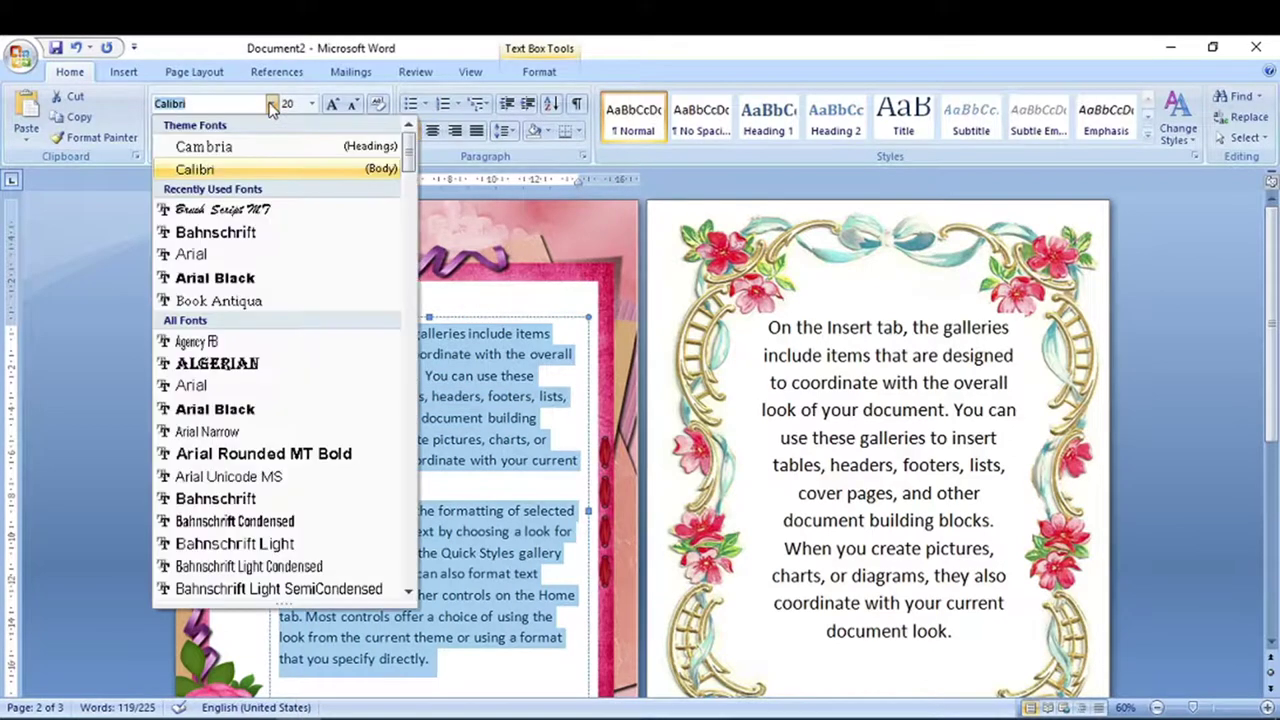
click(191, 254)
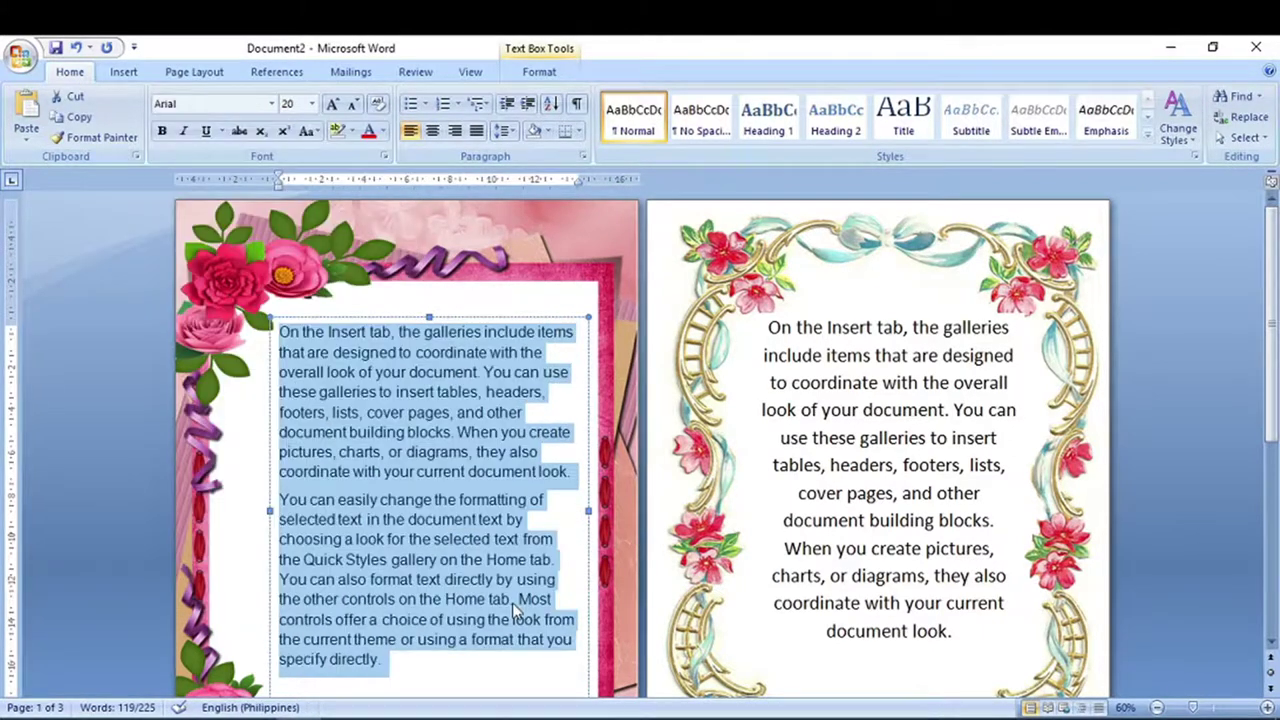
click(432, 131)
click(409, 134)
click(847, 493)
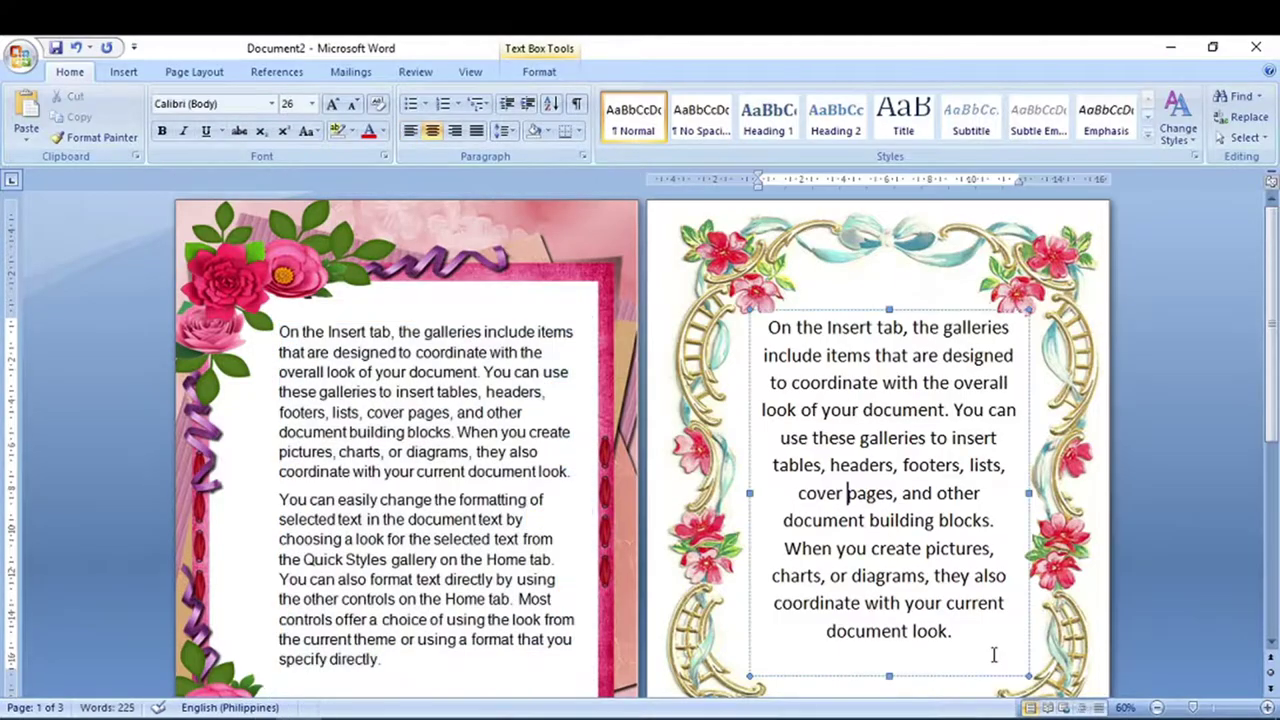
click(724, 558)
scroll(724, 558, down, 3)
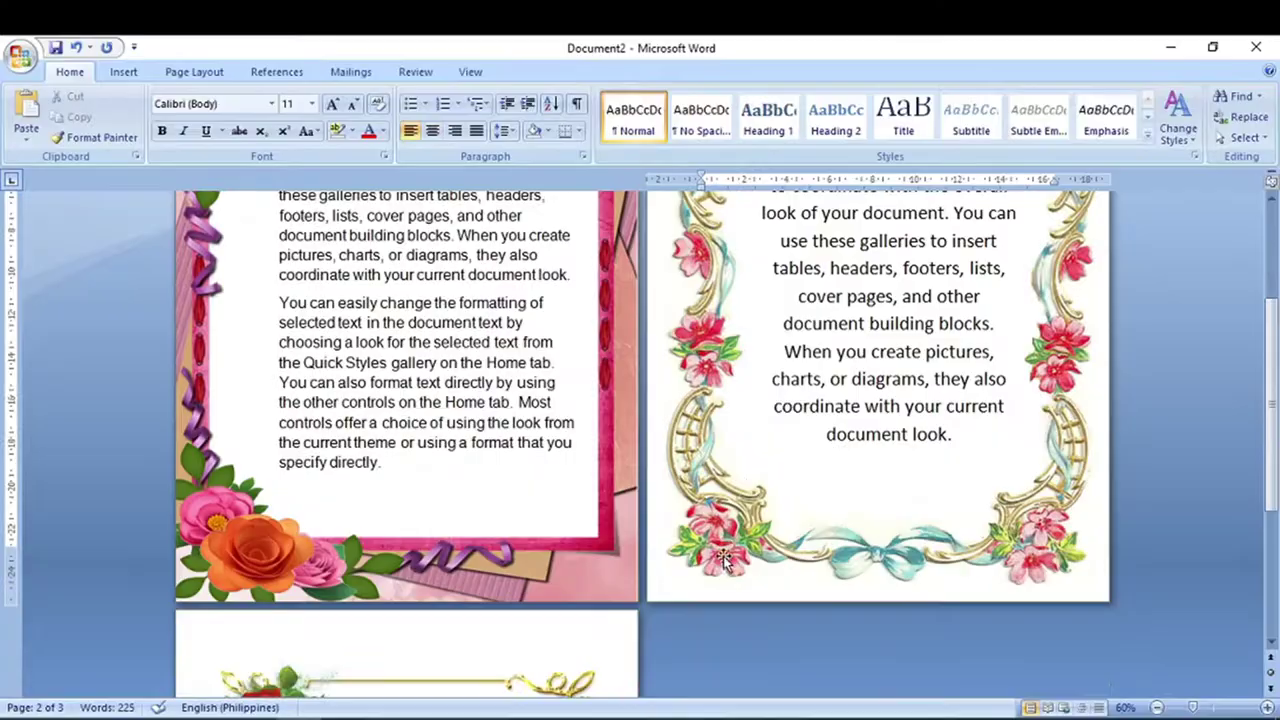
- Nudge the third page's floral frame picture slightly upward, then zoom to 50% to see all pages
ctrl+scroll(643, 565, down, 3)
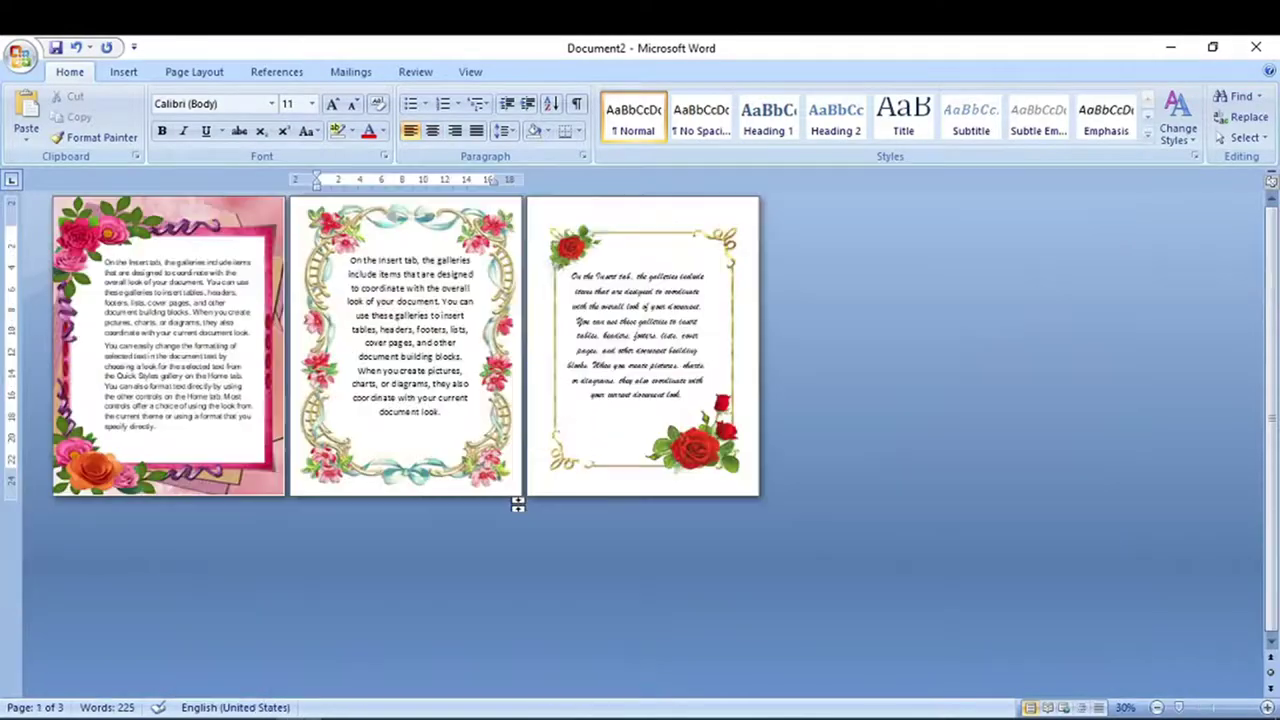
click(658, 465)
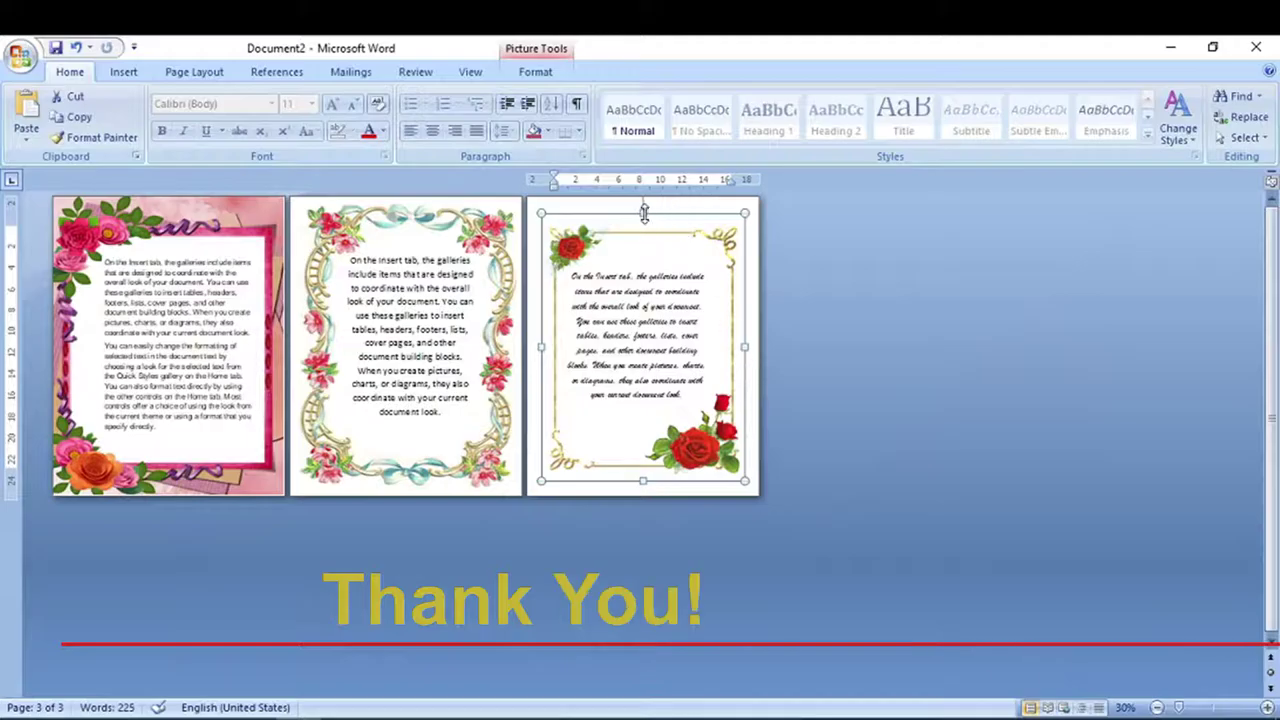
drag(643, 213, 641, 208)
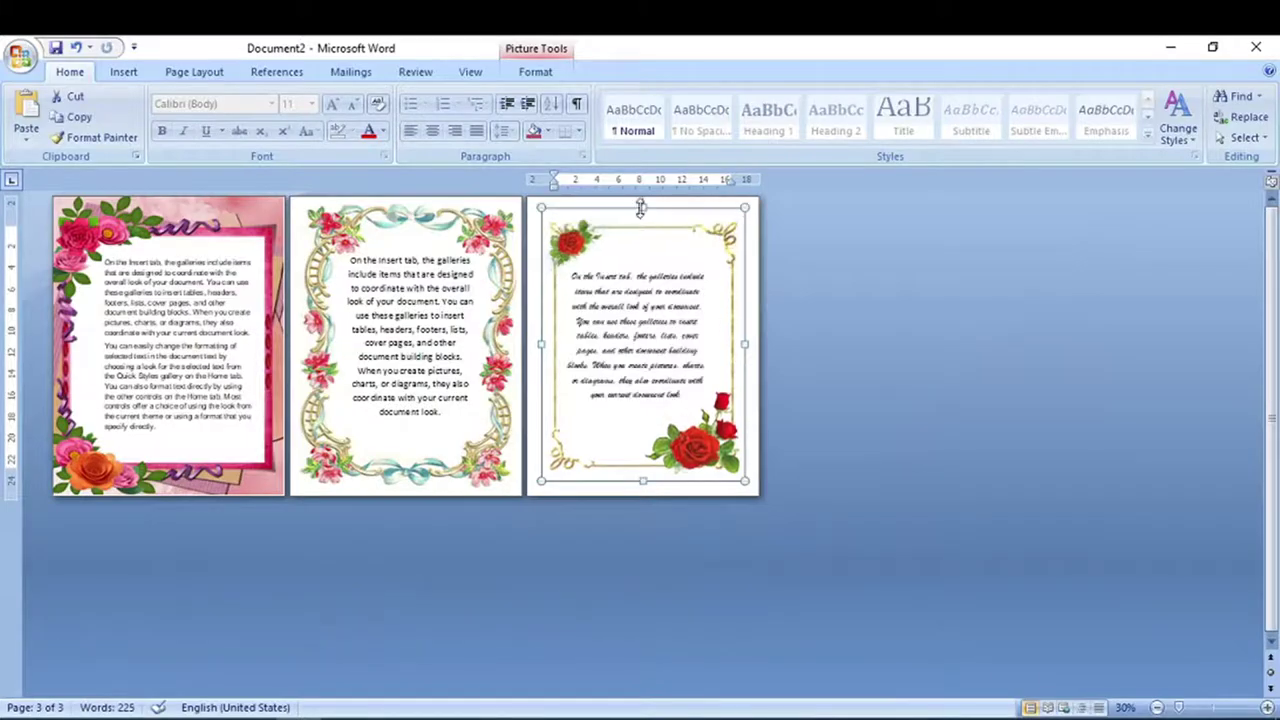
click(835, 375)
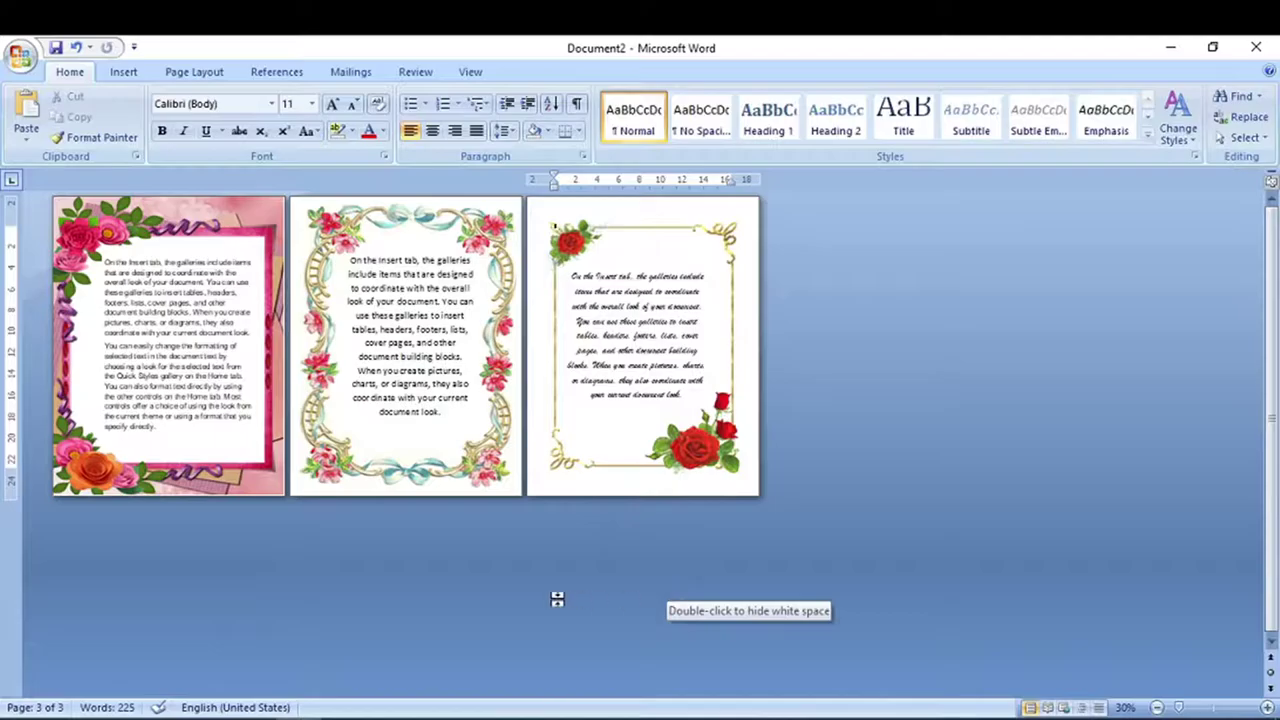
scroll(555, 578, up, 2)
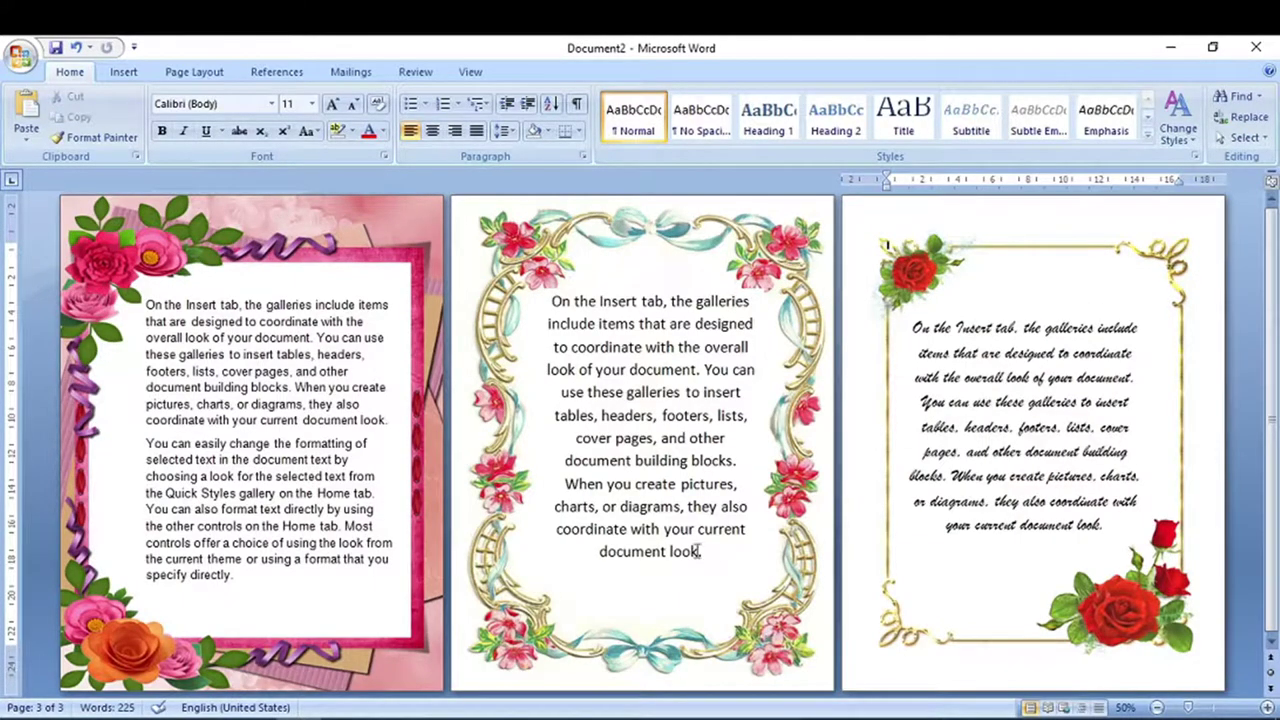
- Apply Red font colour and Bold to the second page's centred paragraph
drag(699, 551, 551, 290)
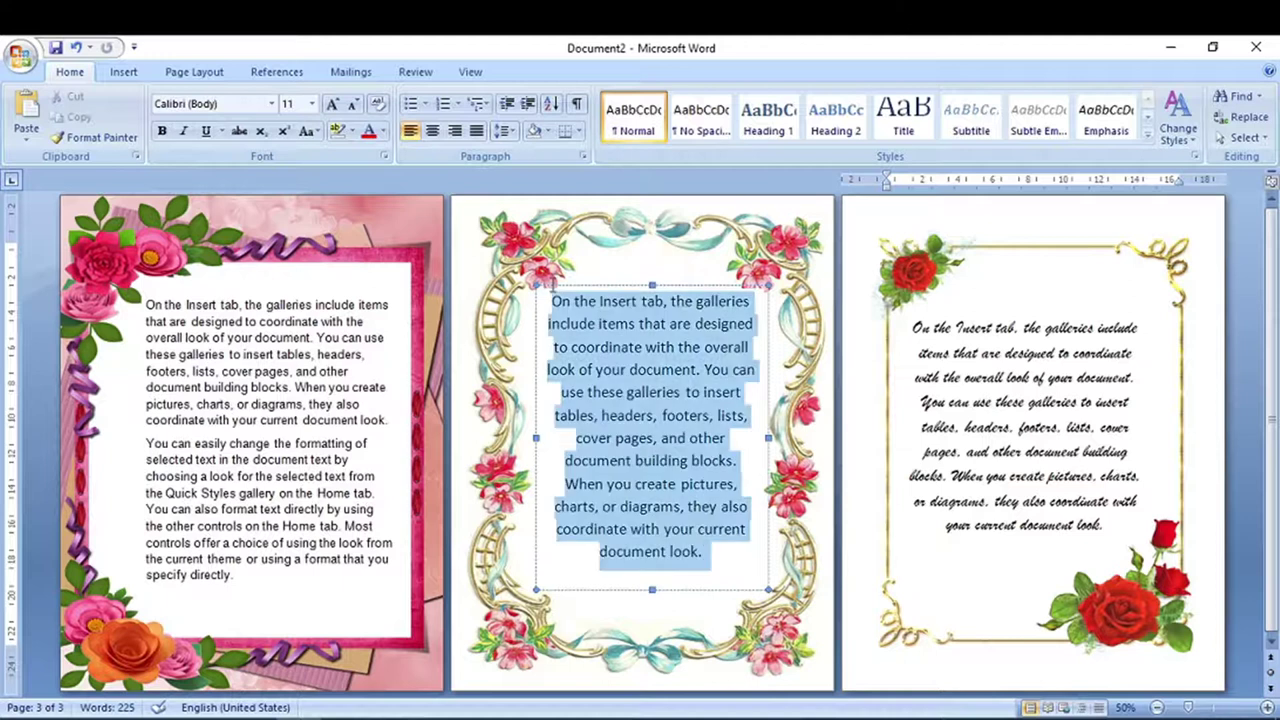
click(382, 133)
click(464, 294)
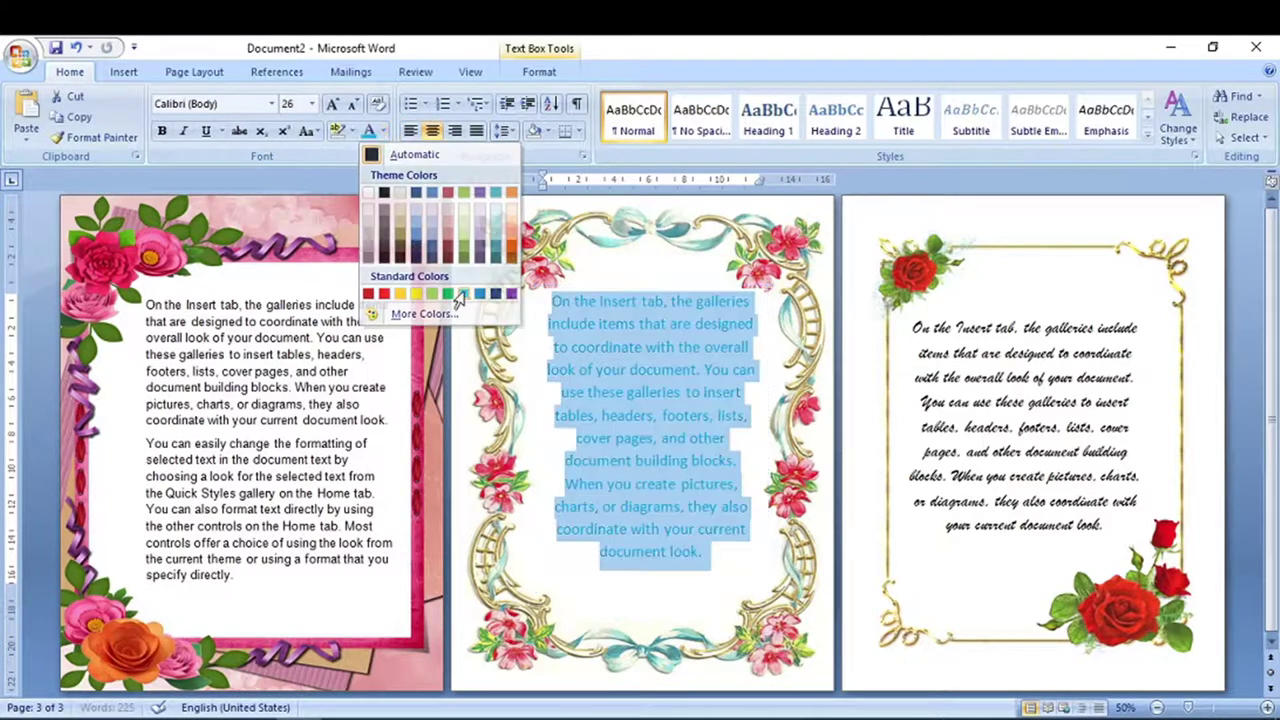
click(383, 133)
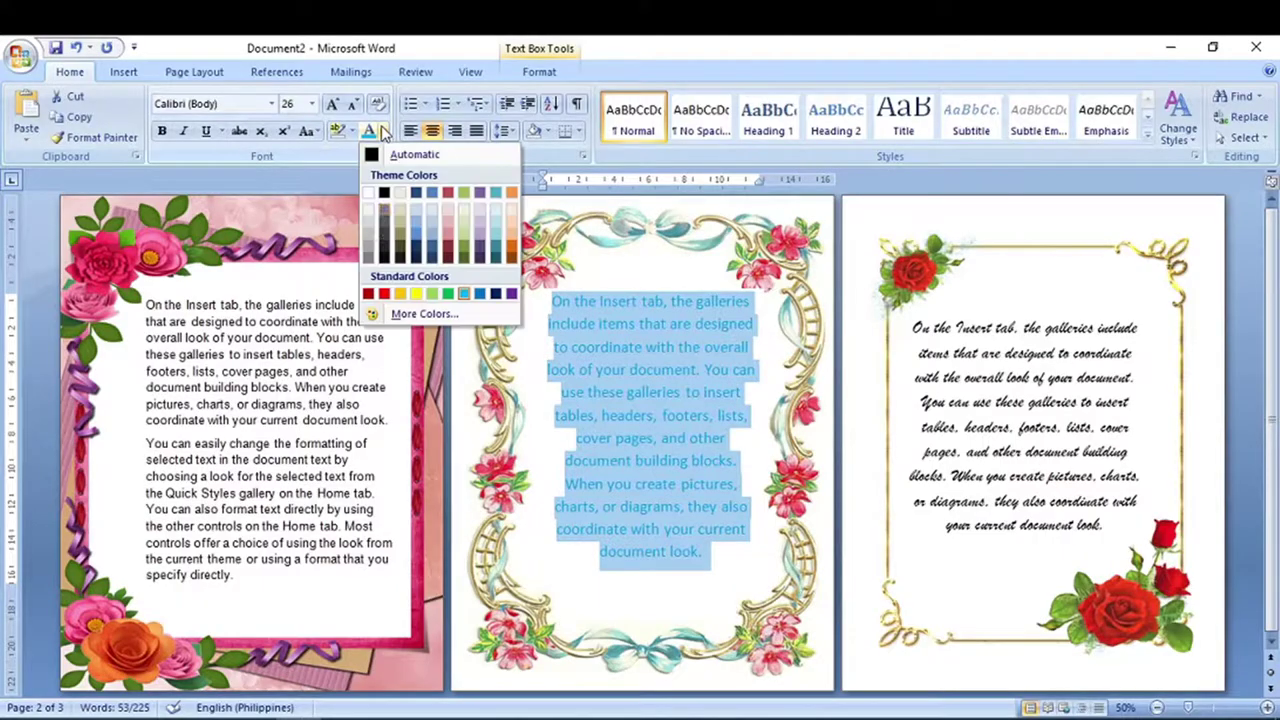
click(384, 294)
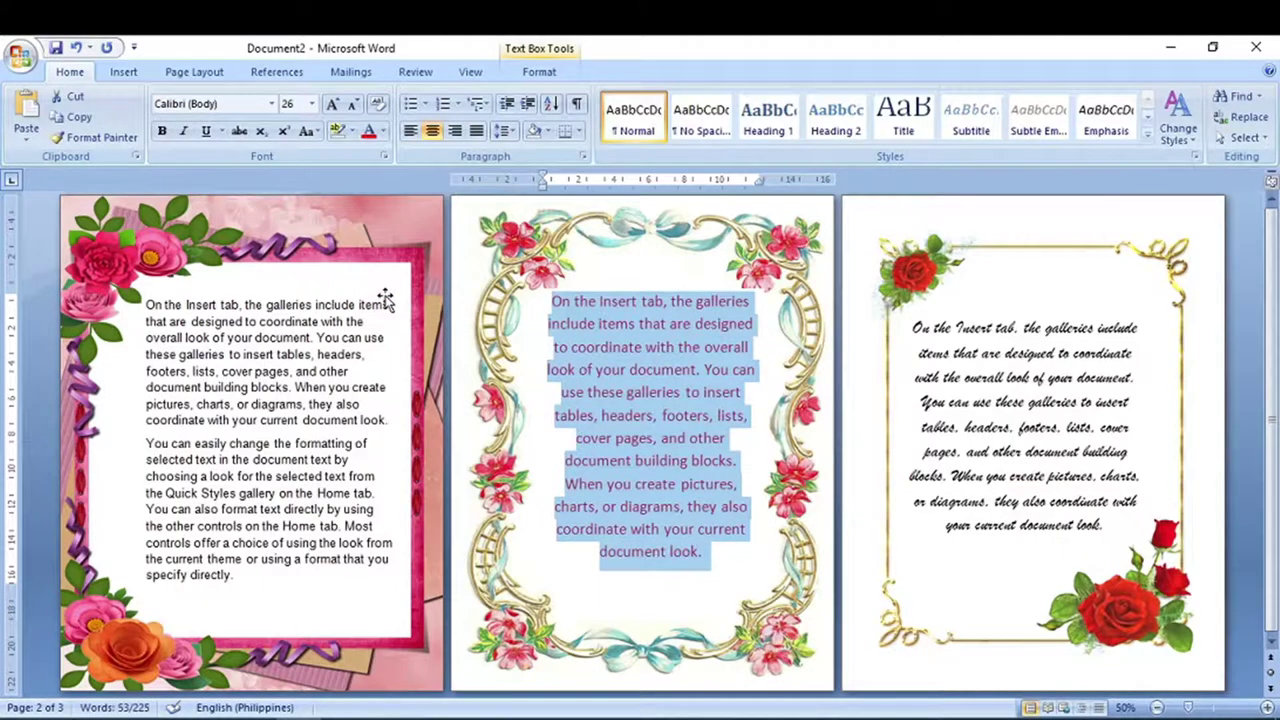
click(170, 133)
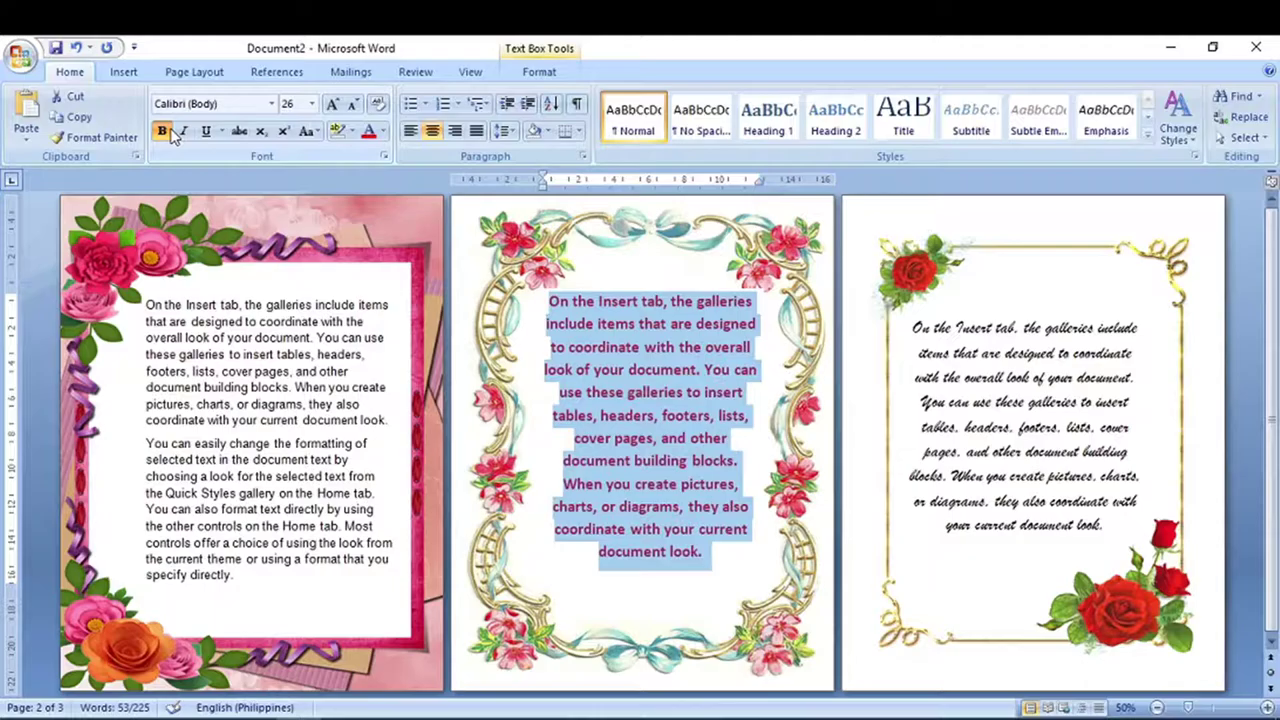
click(712, 606)
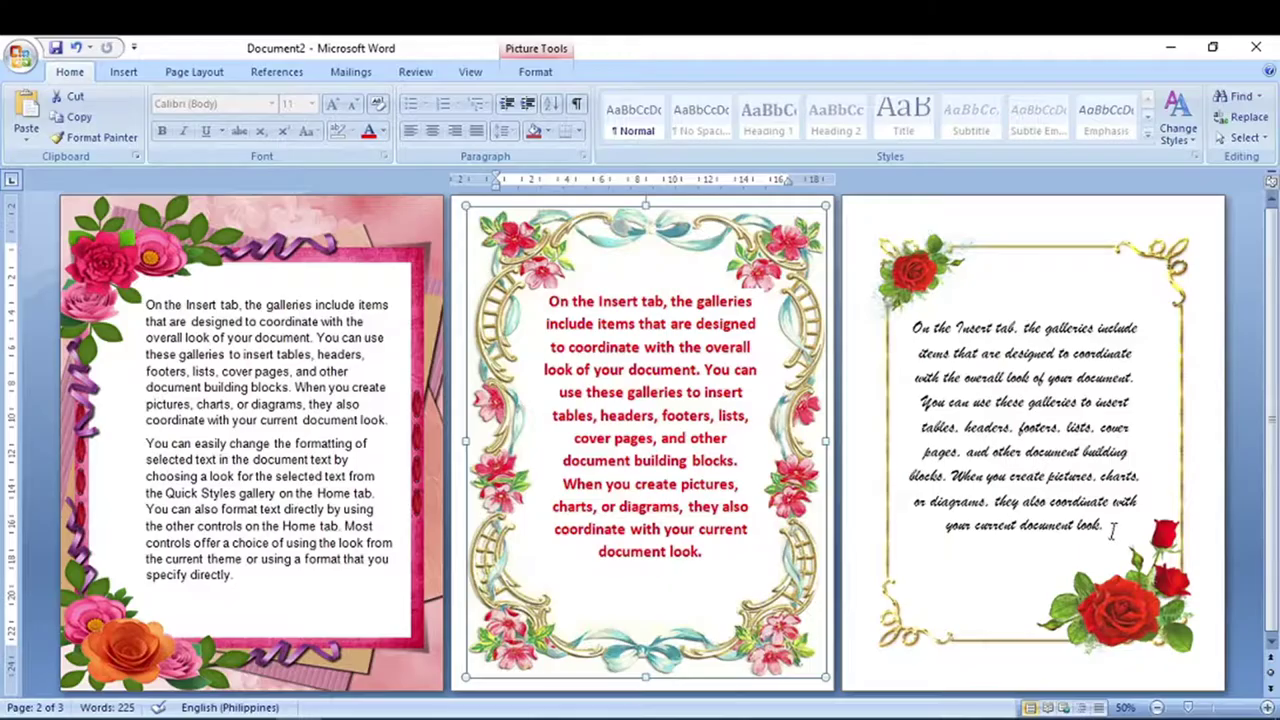
- Colour the third page's Brush Script MT text a custom deep pink from More Colors, leaving it unbolded
drag(1111, 530, 910, 326)
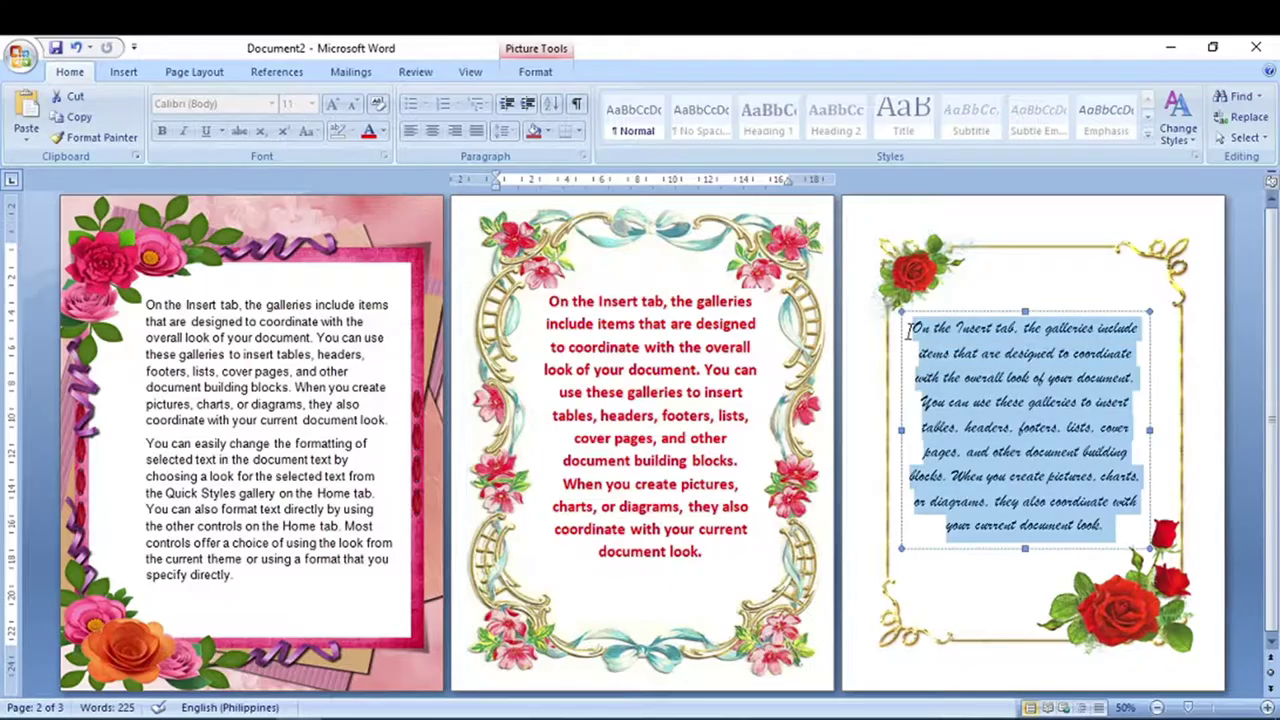
click(383, 133)
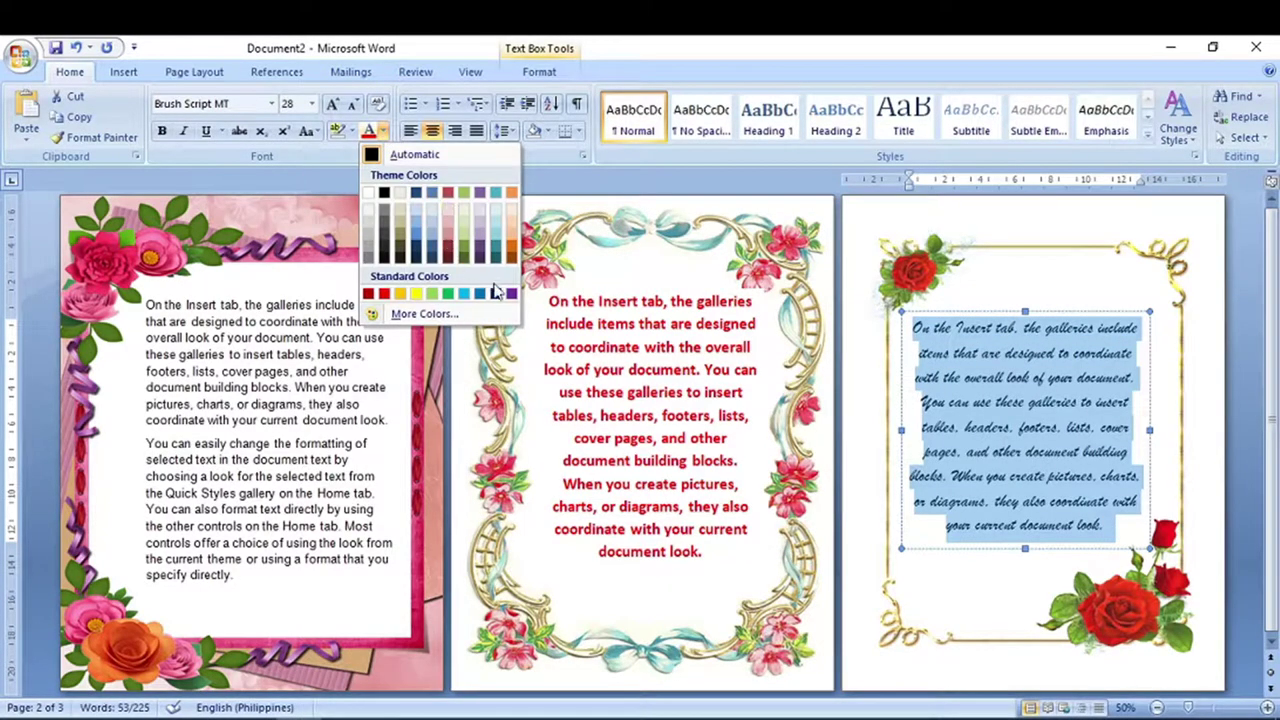
click(420, 314)
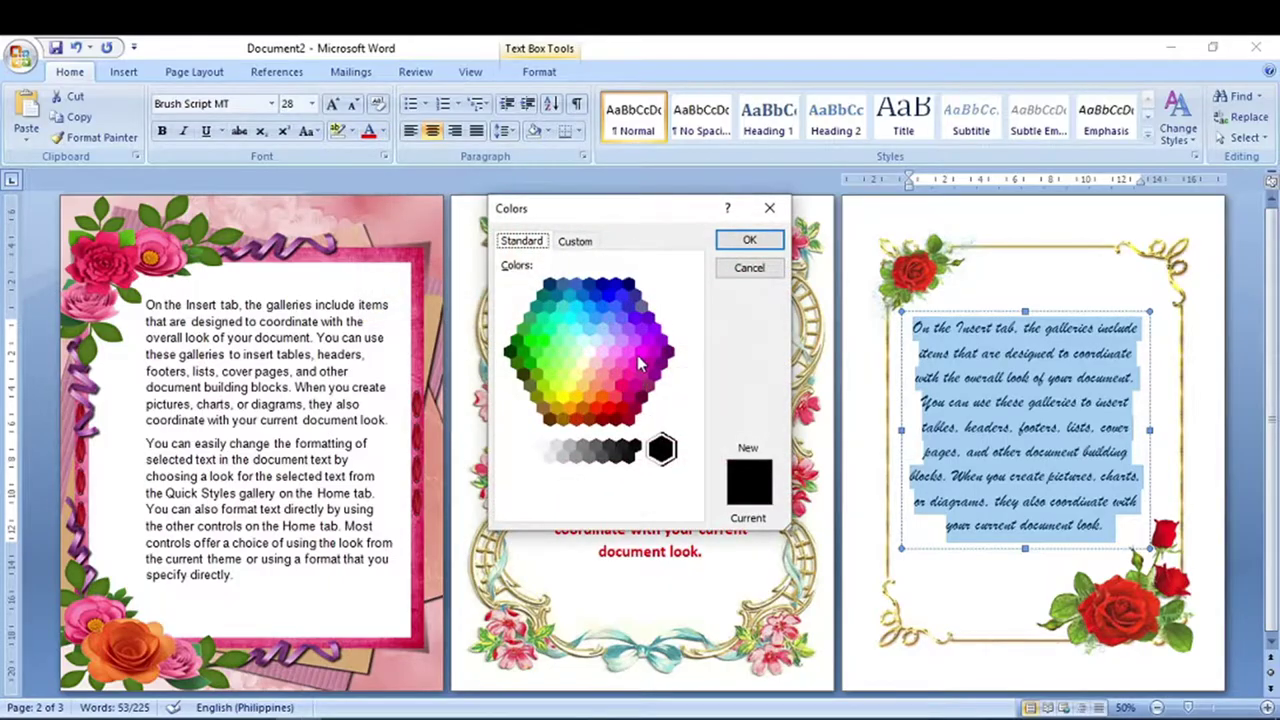
click(641, 354)
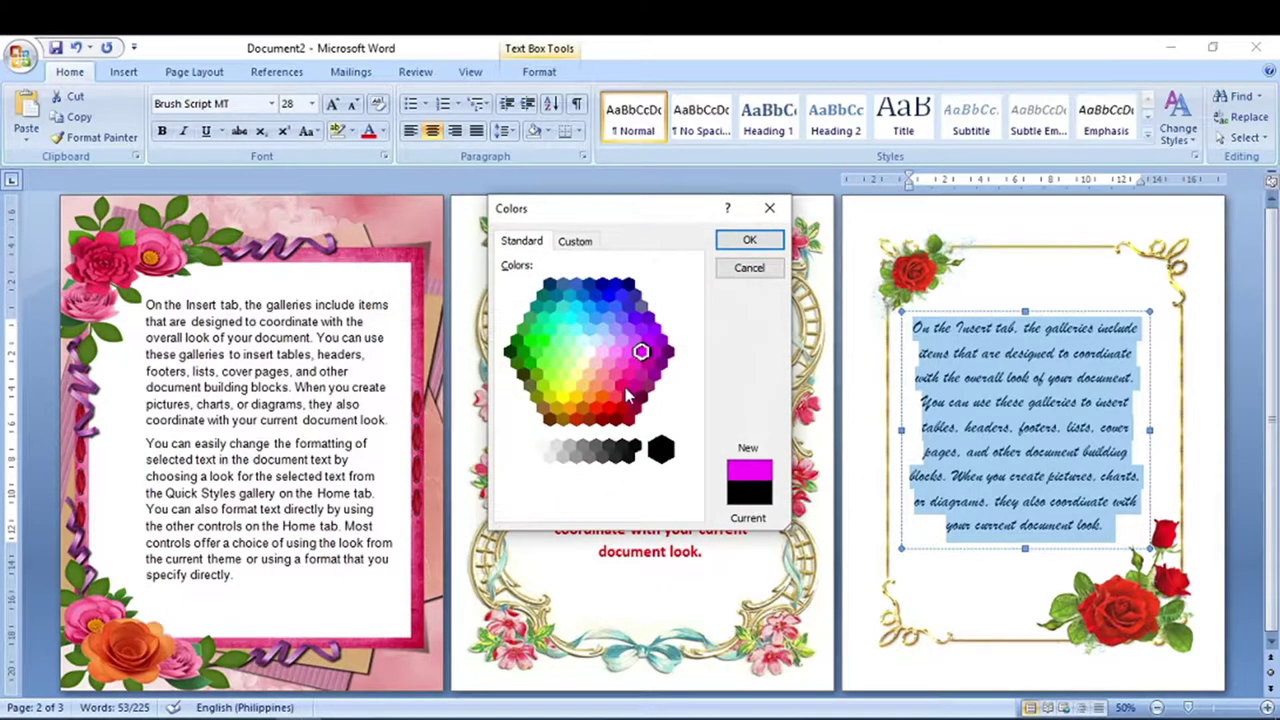
click(622, 386)
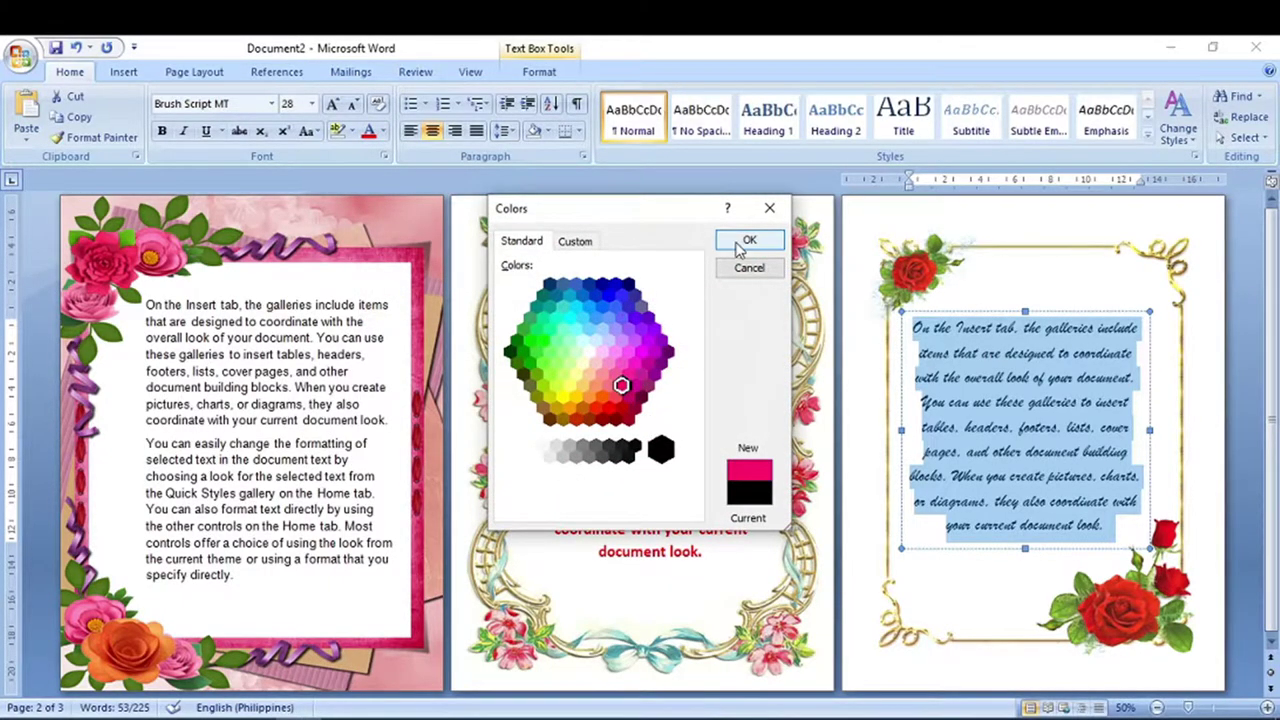
click(741, 246)
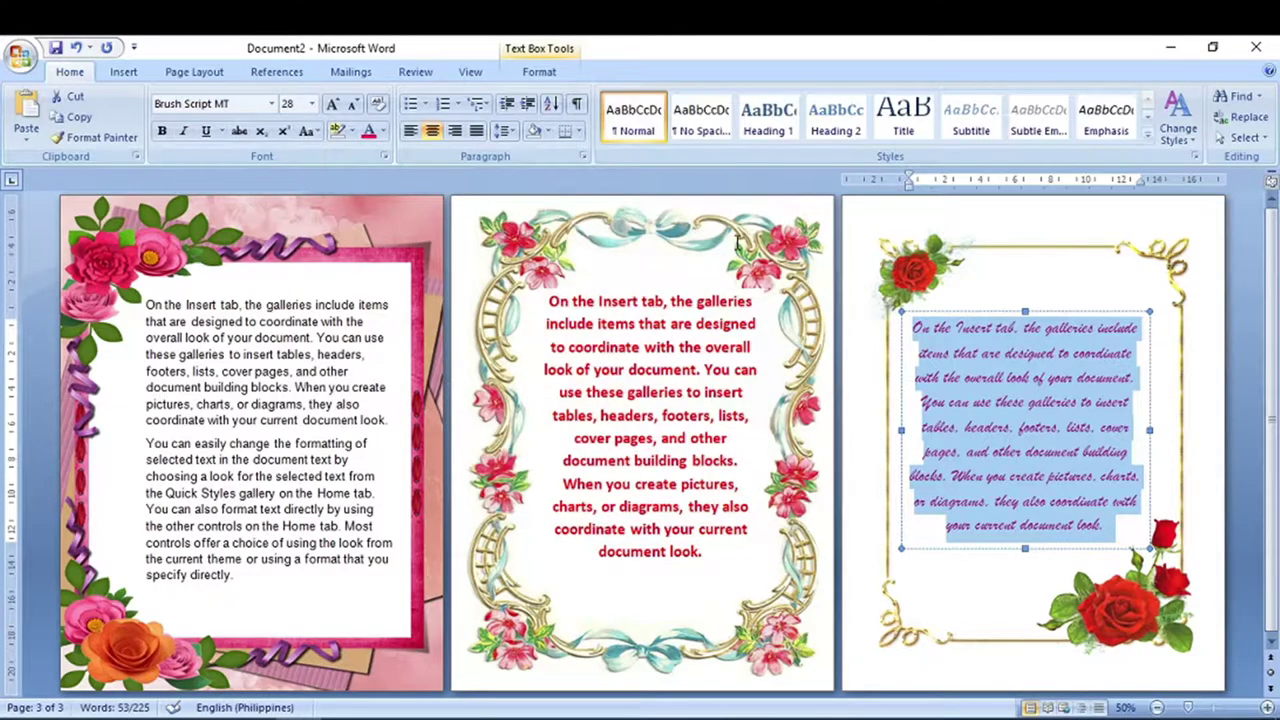
click(162, 133)
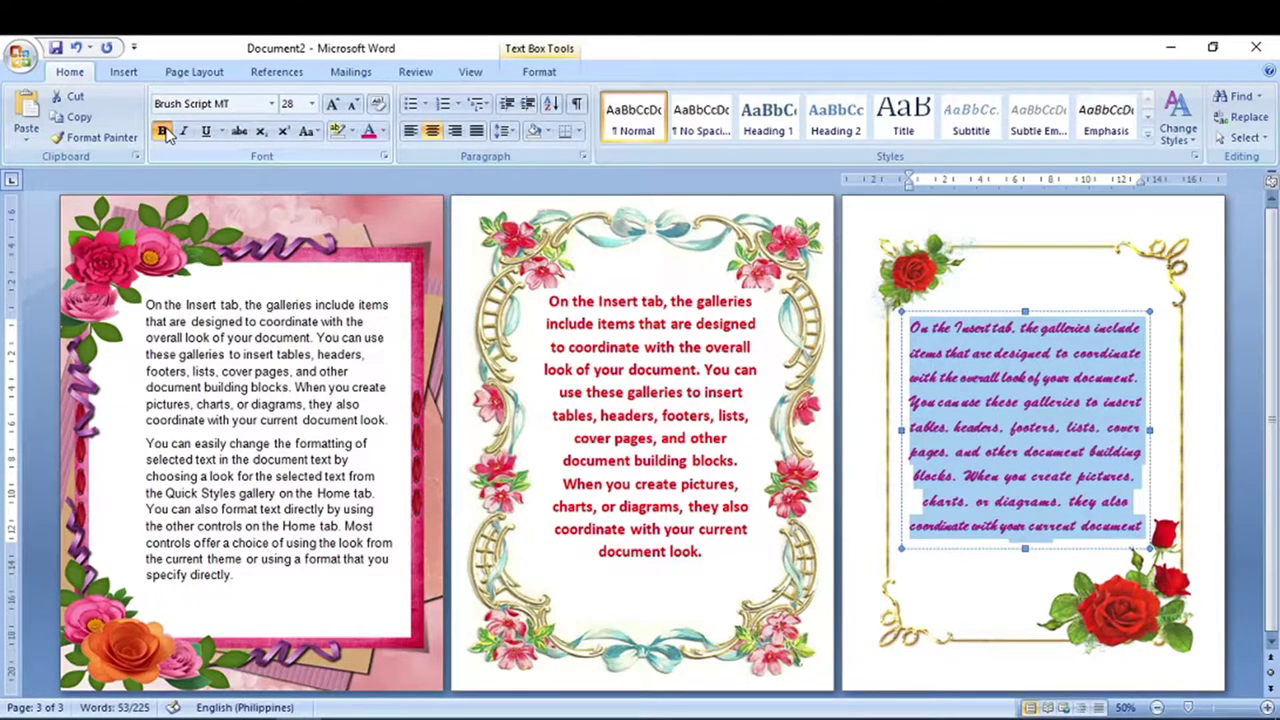
click(165, 134)
click(997, 604)
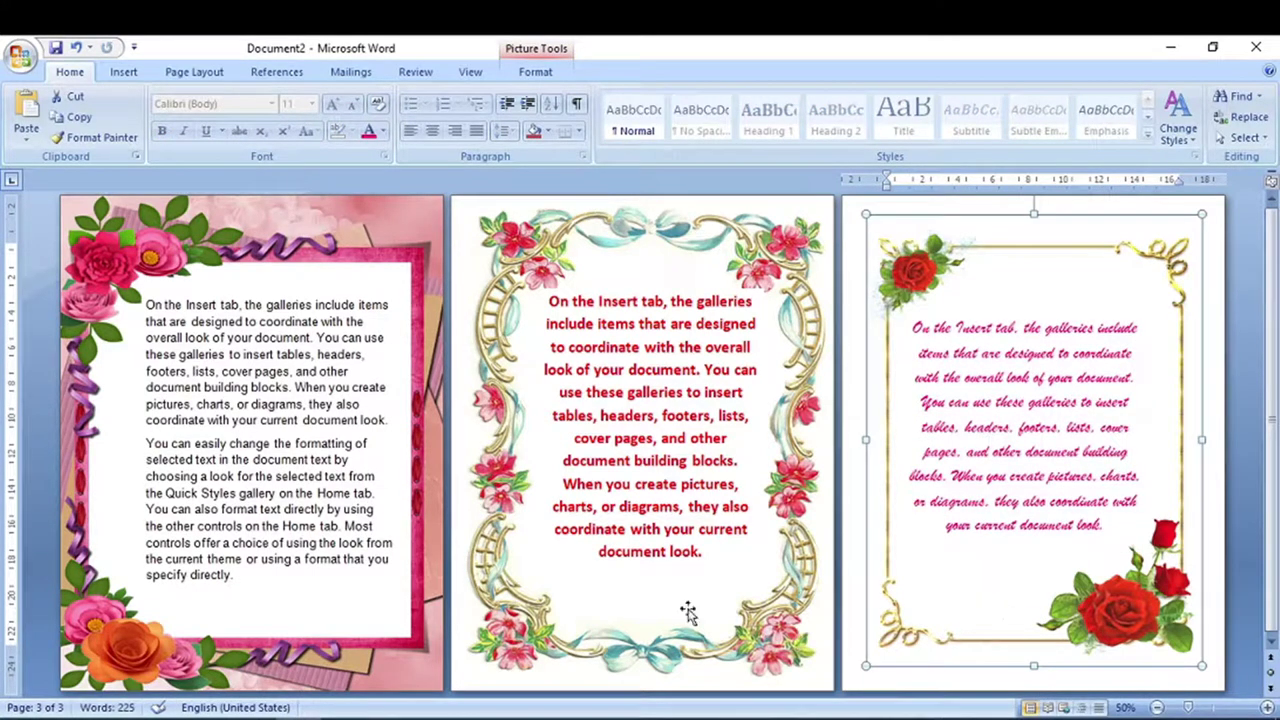
- Apply Bold to both Arial paragraphs in the first page's text box
drag(237, 575, 146, 304)
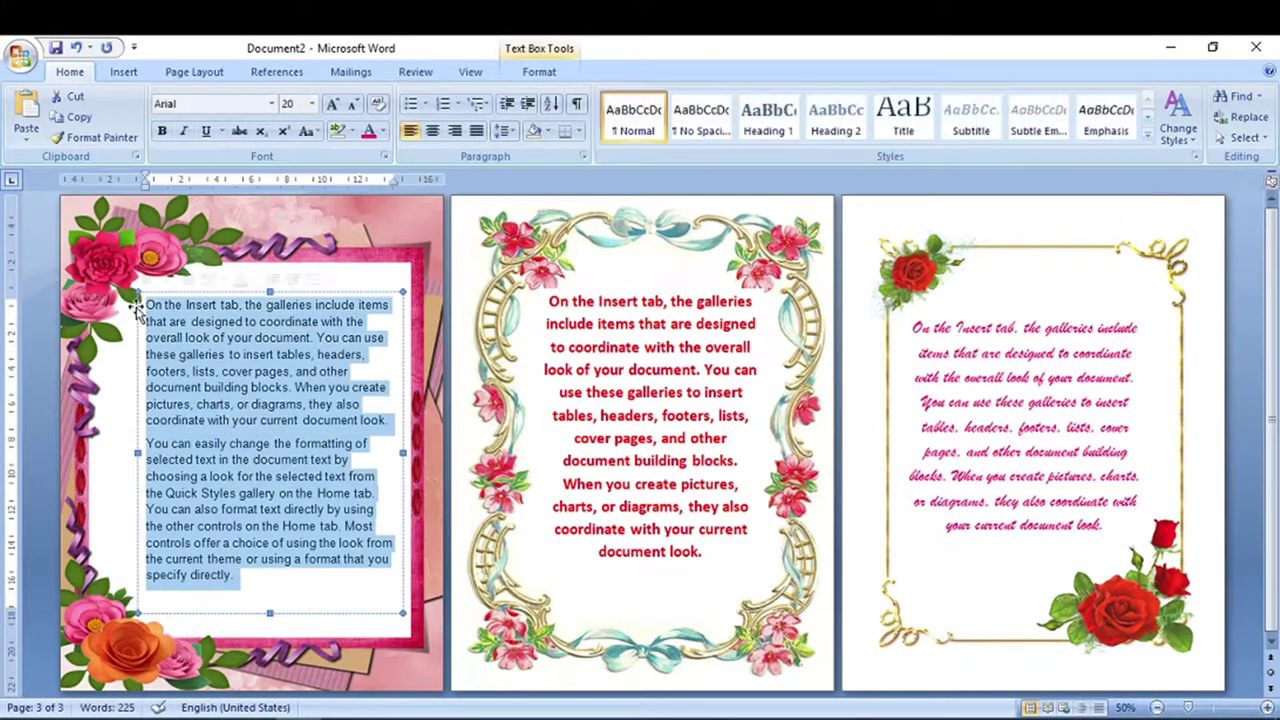
click(163, 133)
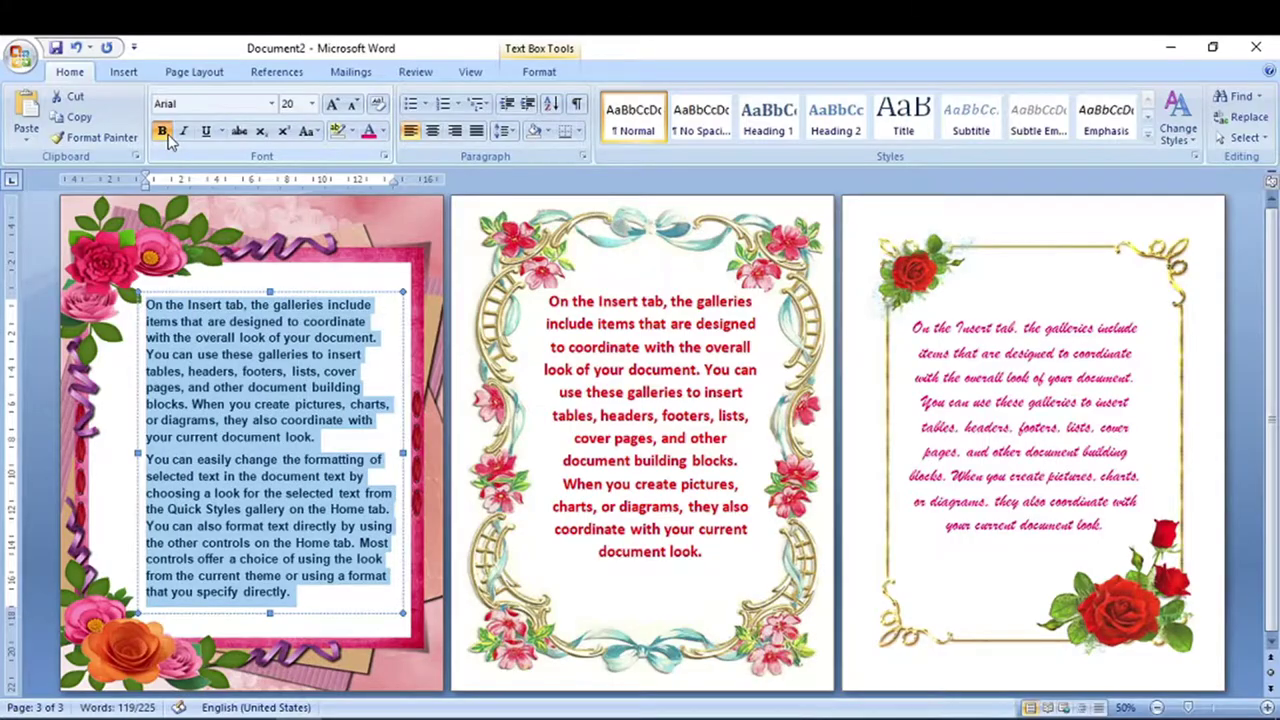
click(629, 622)
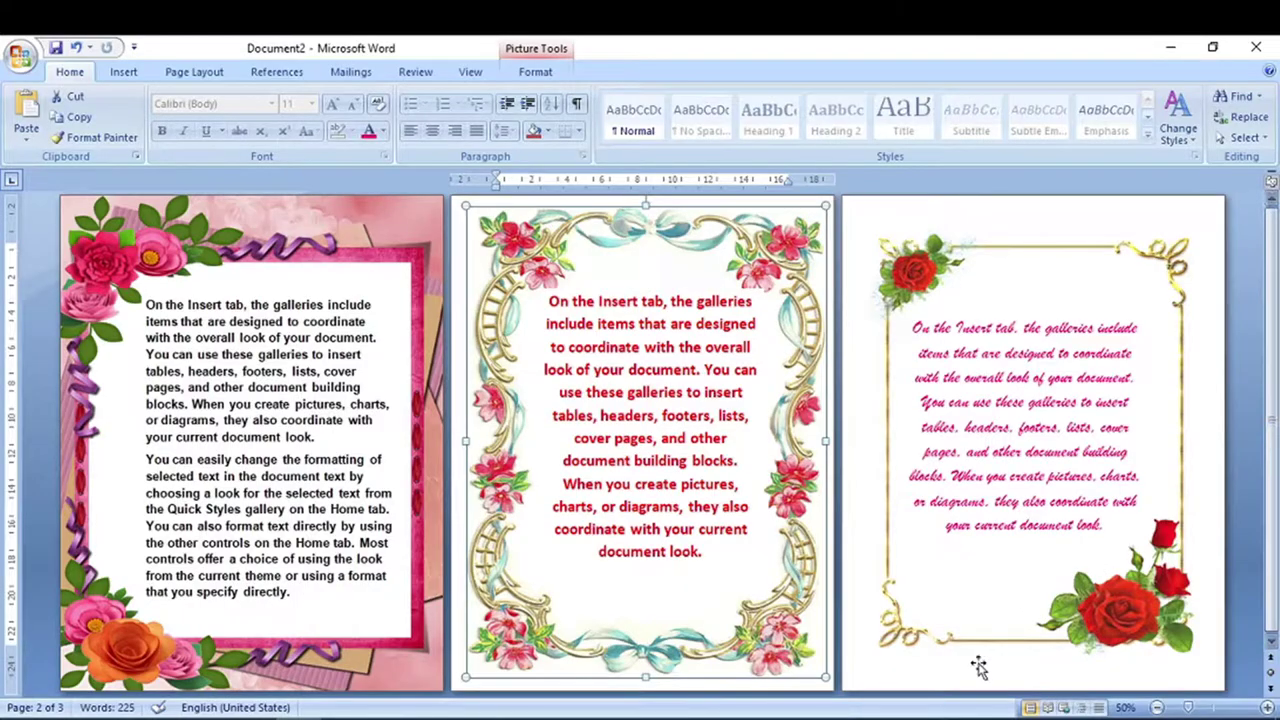
click(885, 677)
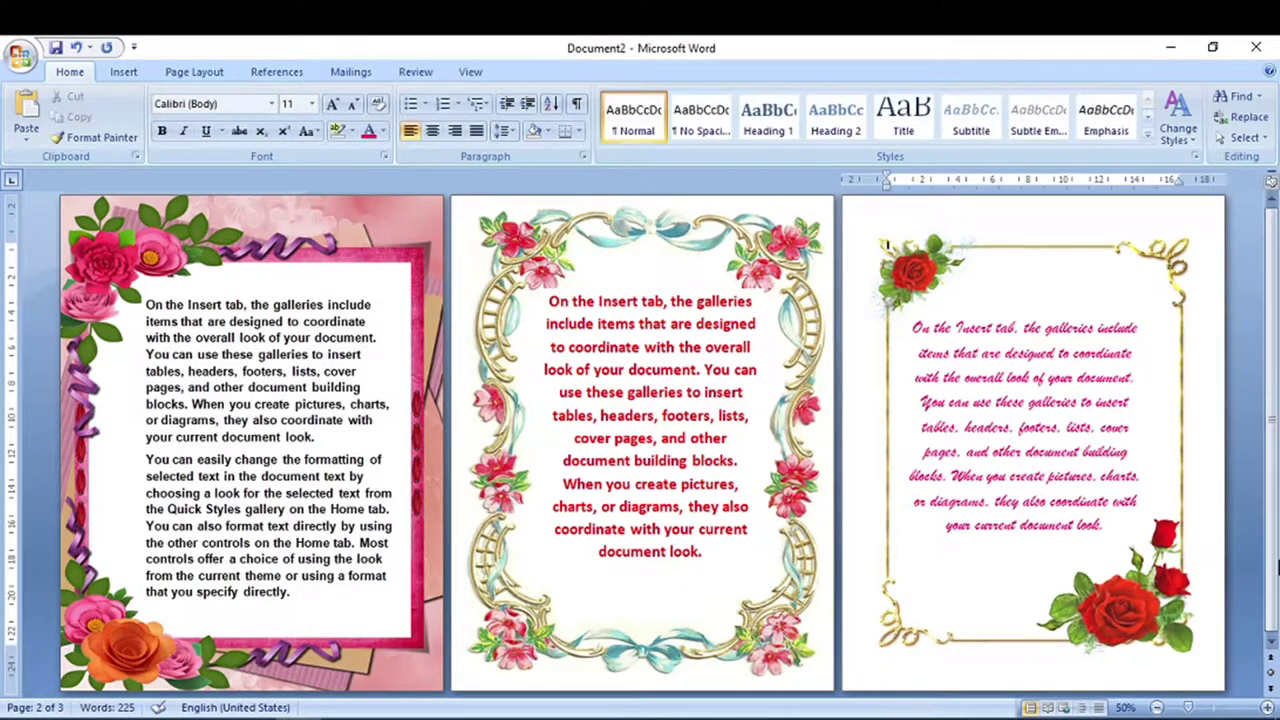